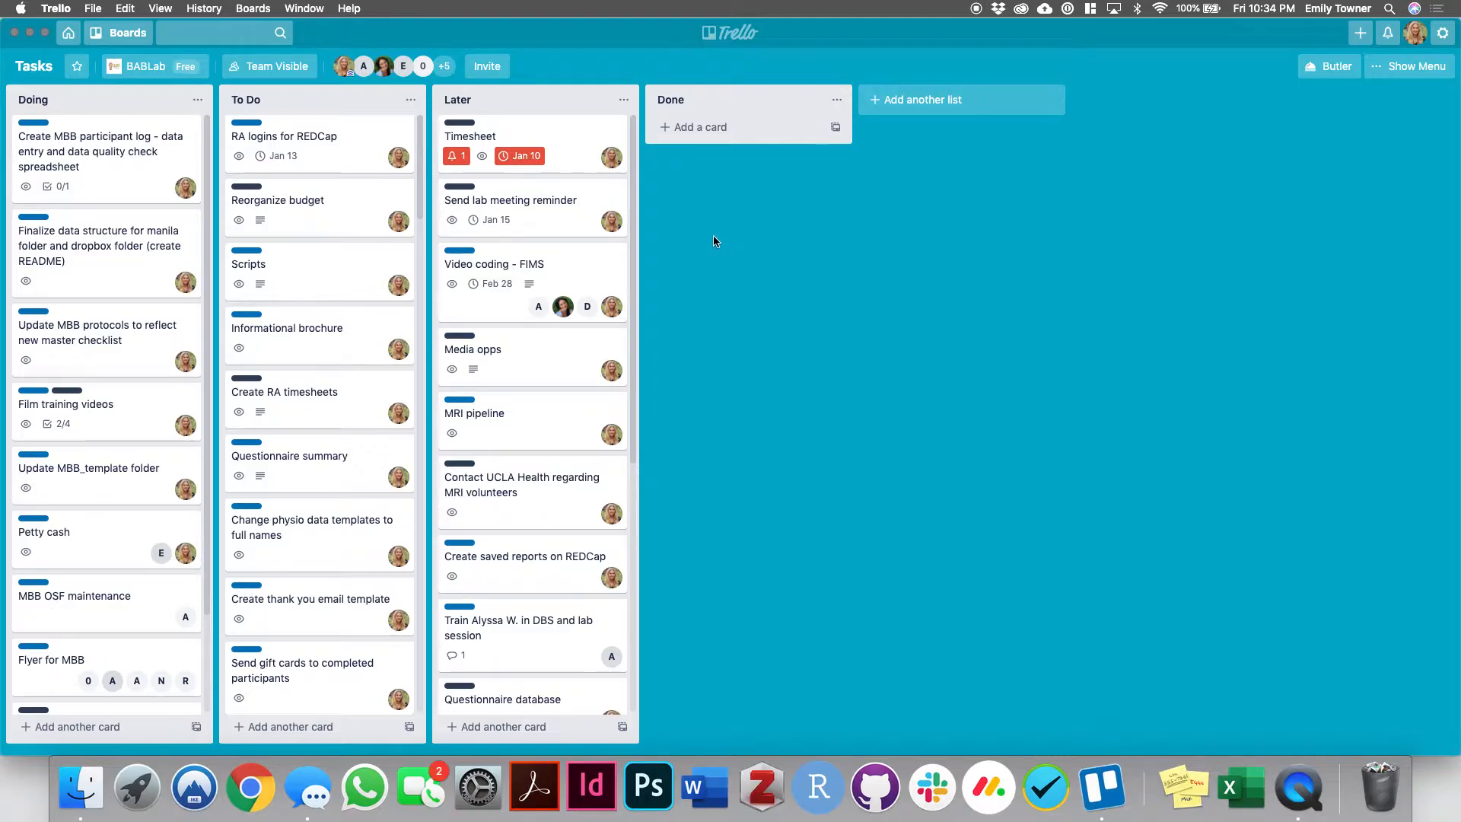
Move the "Create MBB participant log" card from Doing to Done and return it to the start of Doing.
left_click_drag(140, 151, 766, 153)
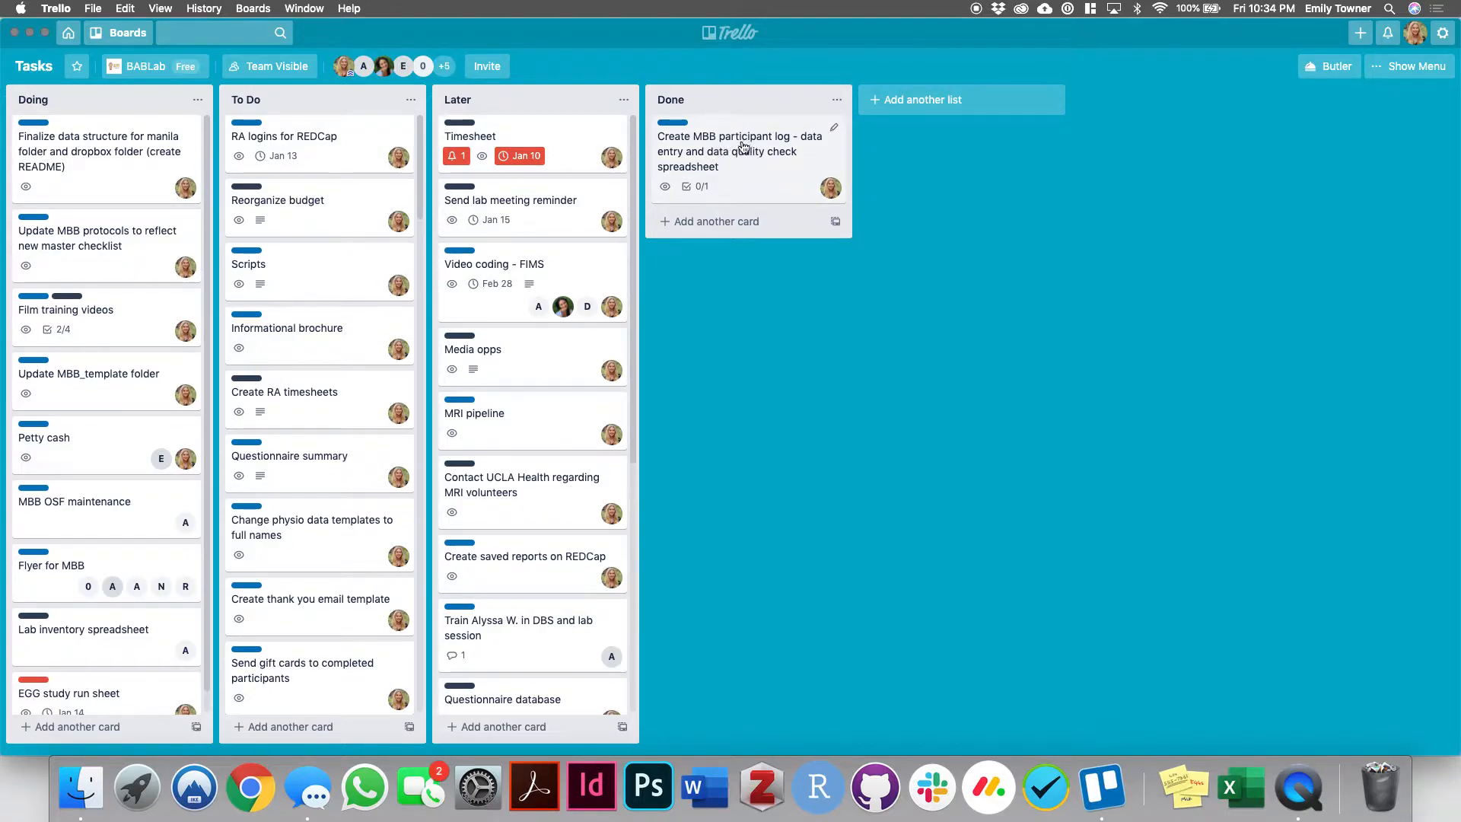
left_click_drag(743, 146, 104, 122)
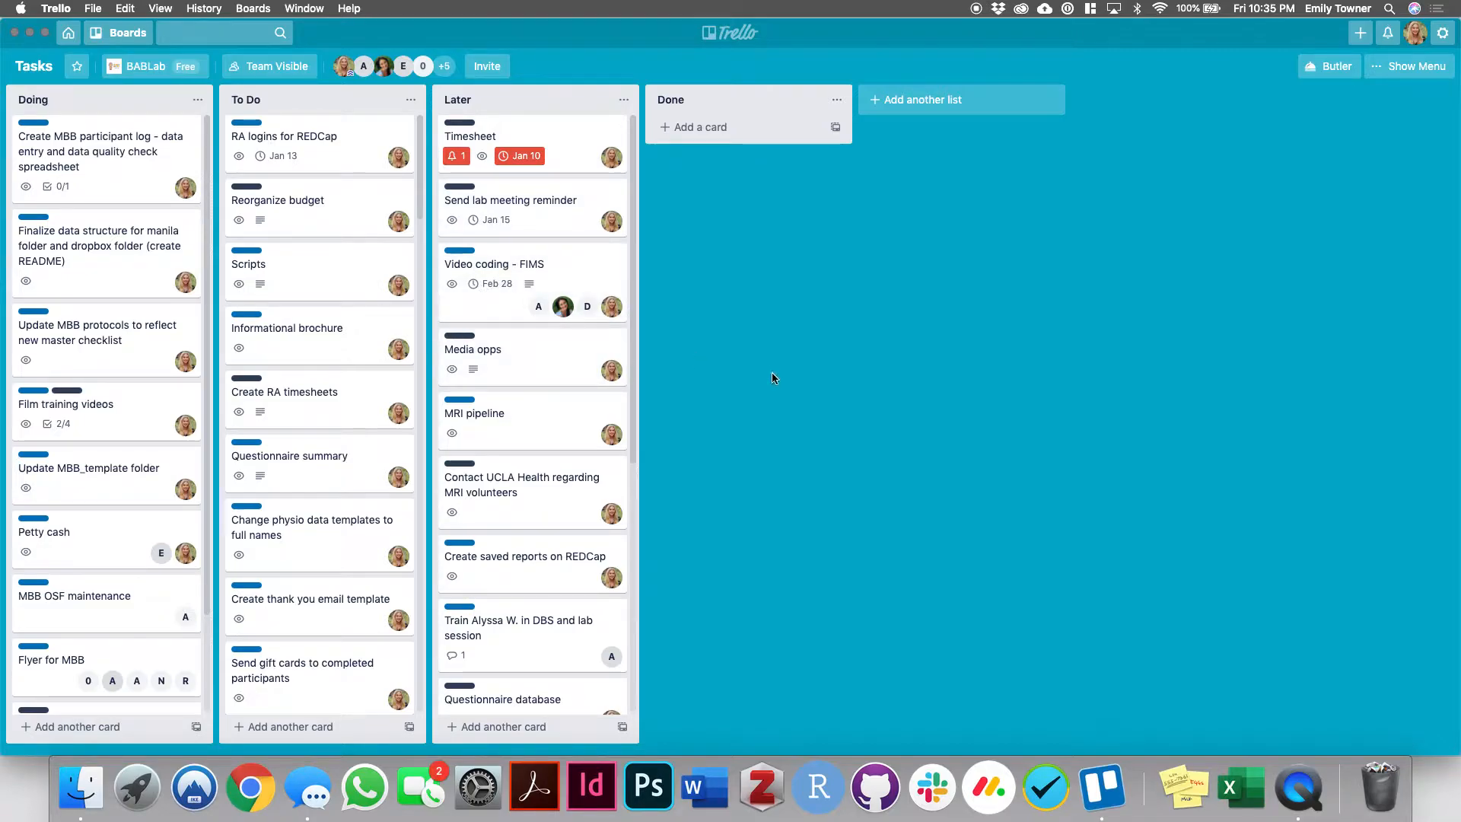
View the details of the "Send lab meeting reminder" card in the Later list.
left_click(536, 204)
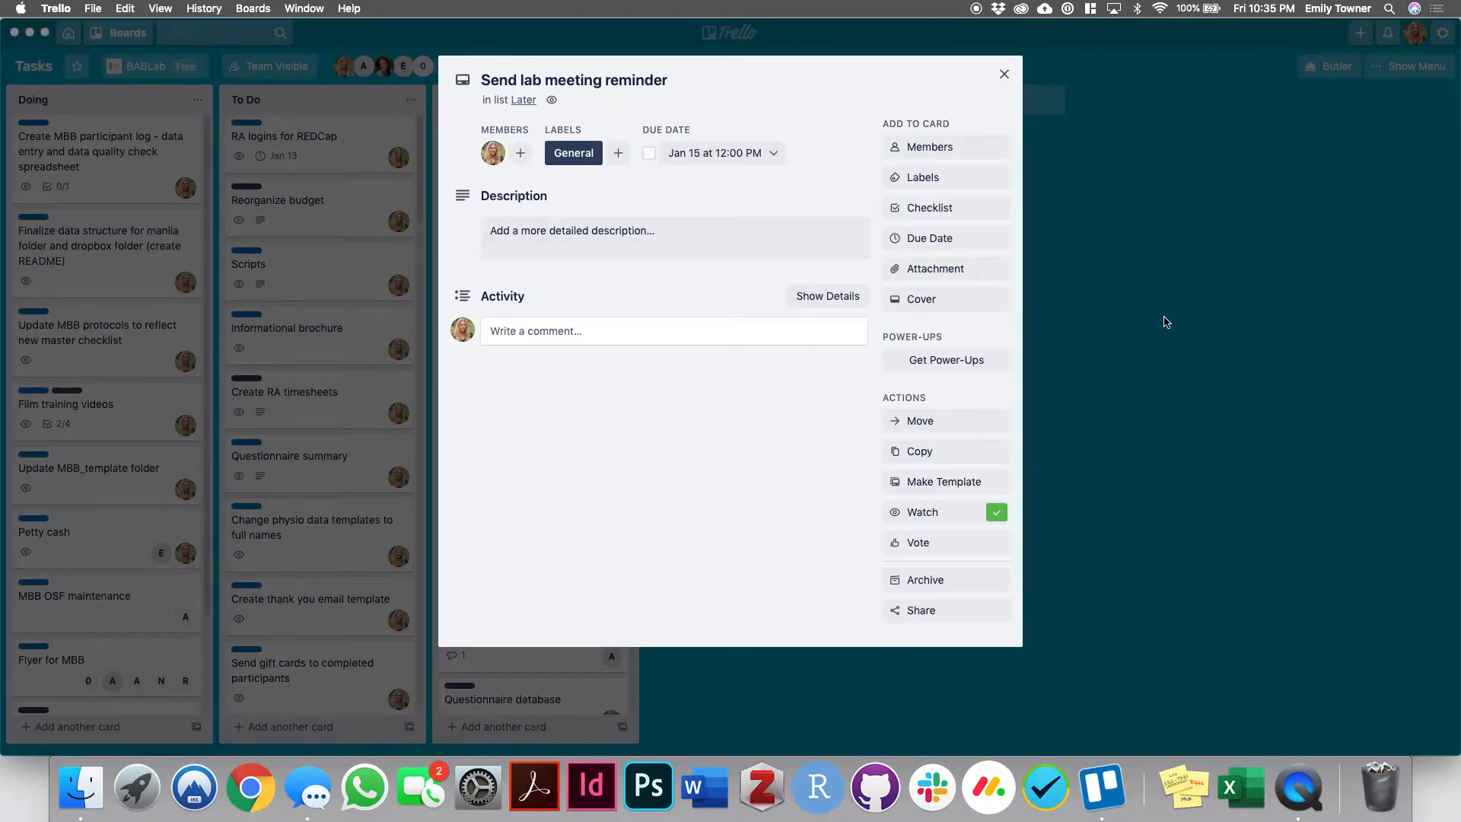
left_click(1164, 320)
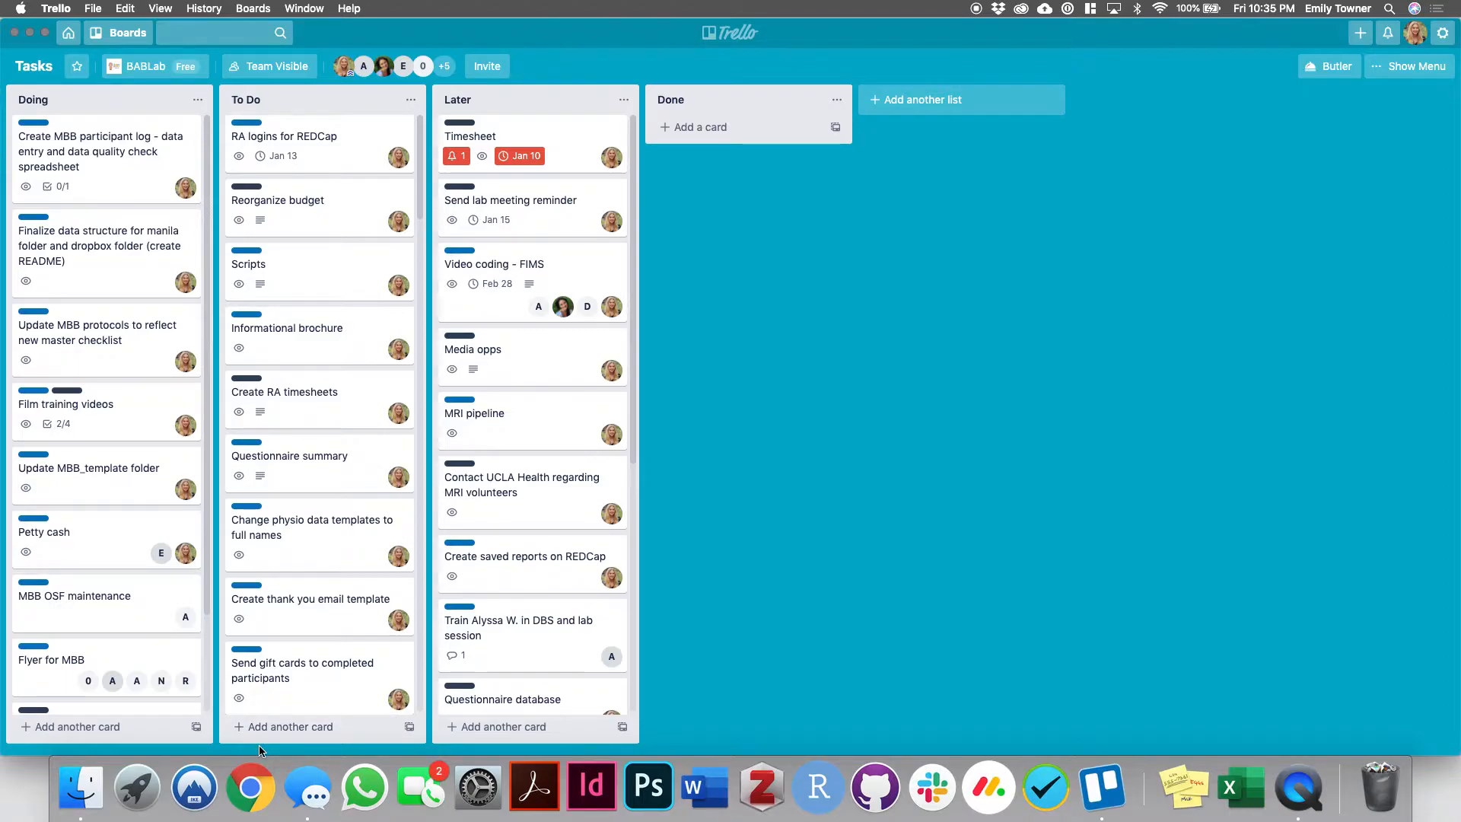
Add a card titled "Backup all Dropbox data" to the To Do list.
left_click(266, 726)
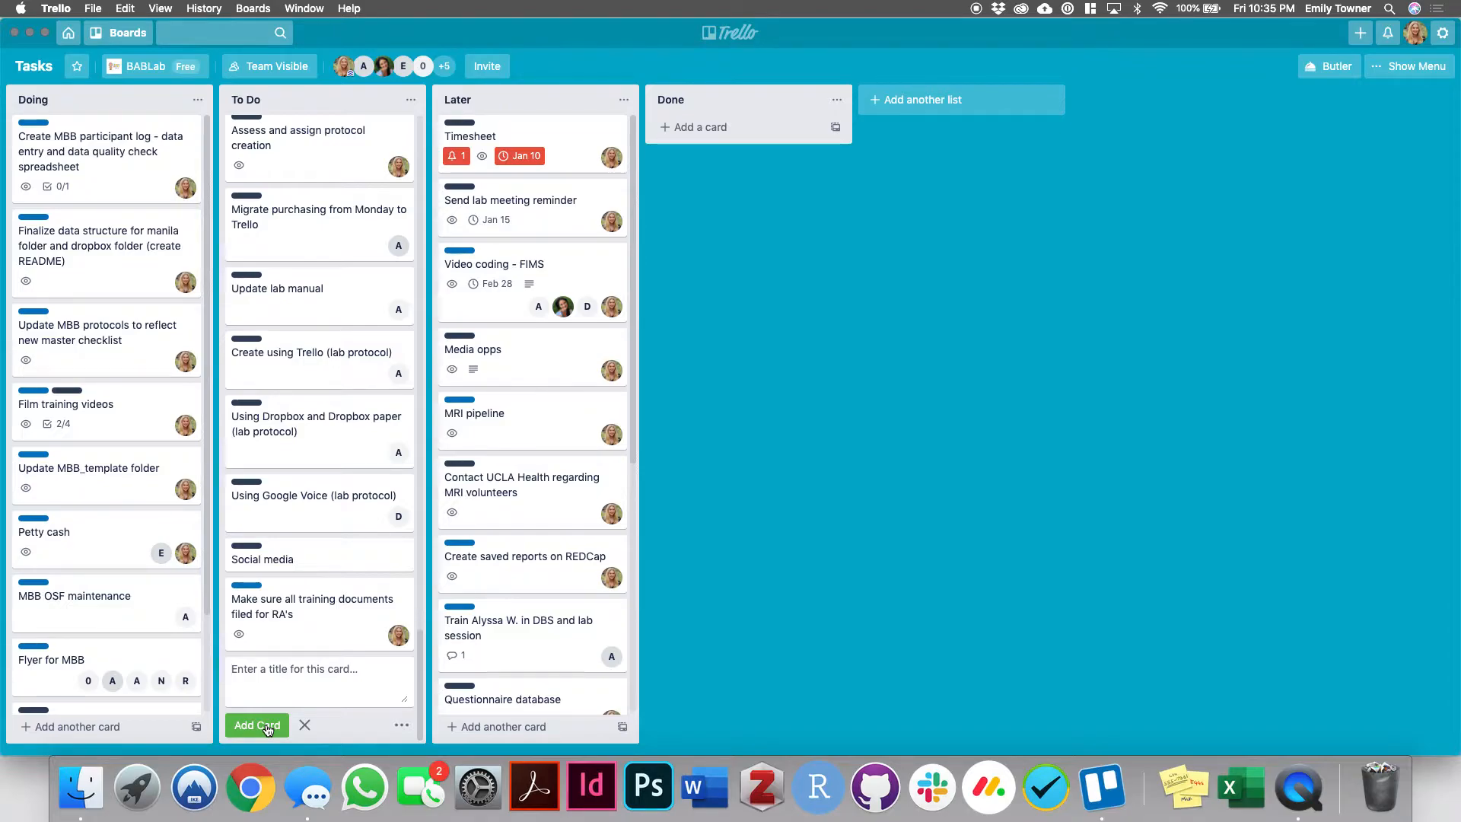
type("Backup all Dropbp")
key("BackSpace")
type("ox data")
key("Return")
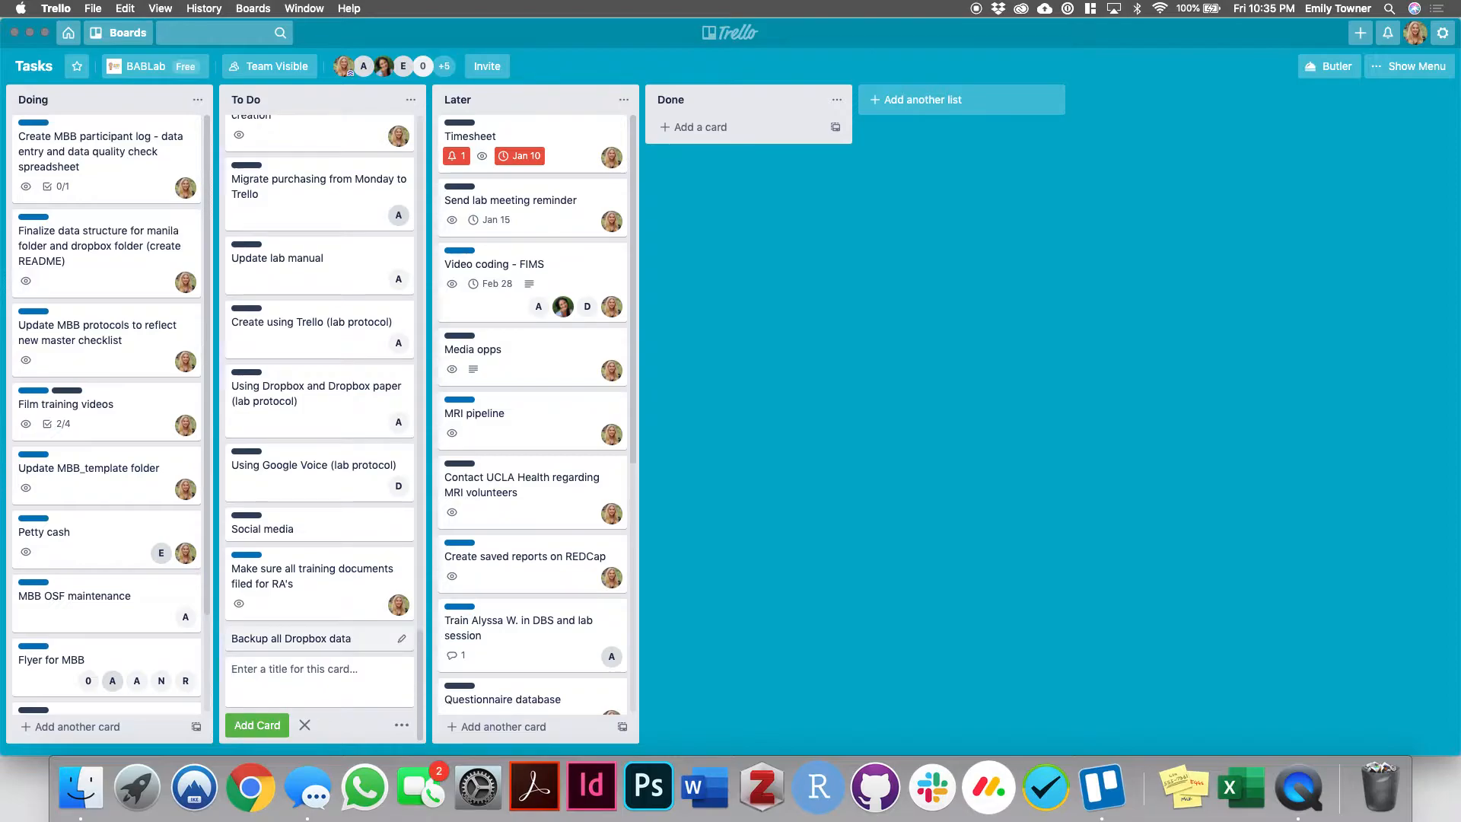
Open the "Backup all Dropbox data" card and assign yourself to it as a member.
left_click(325, 643)
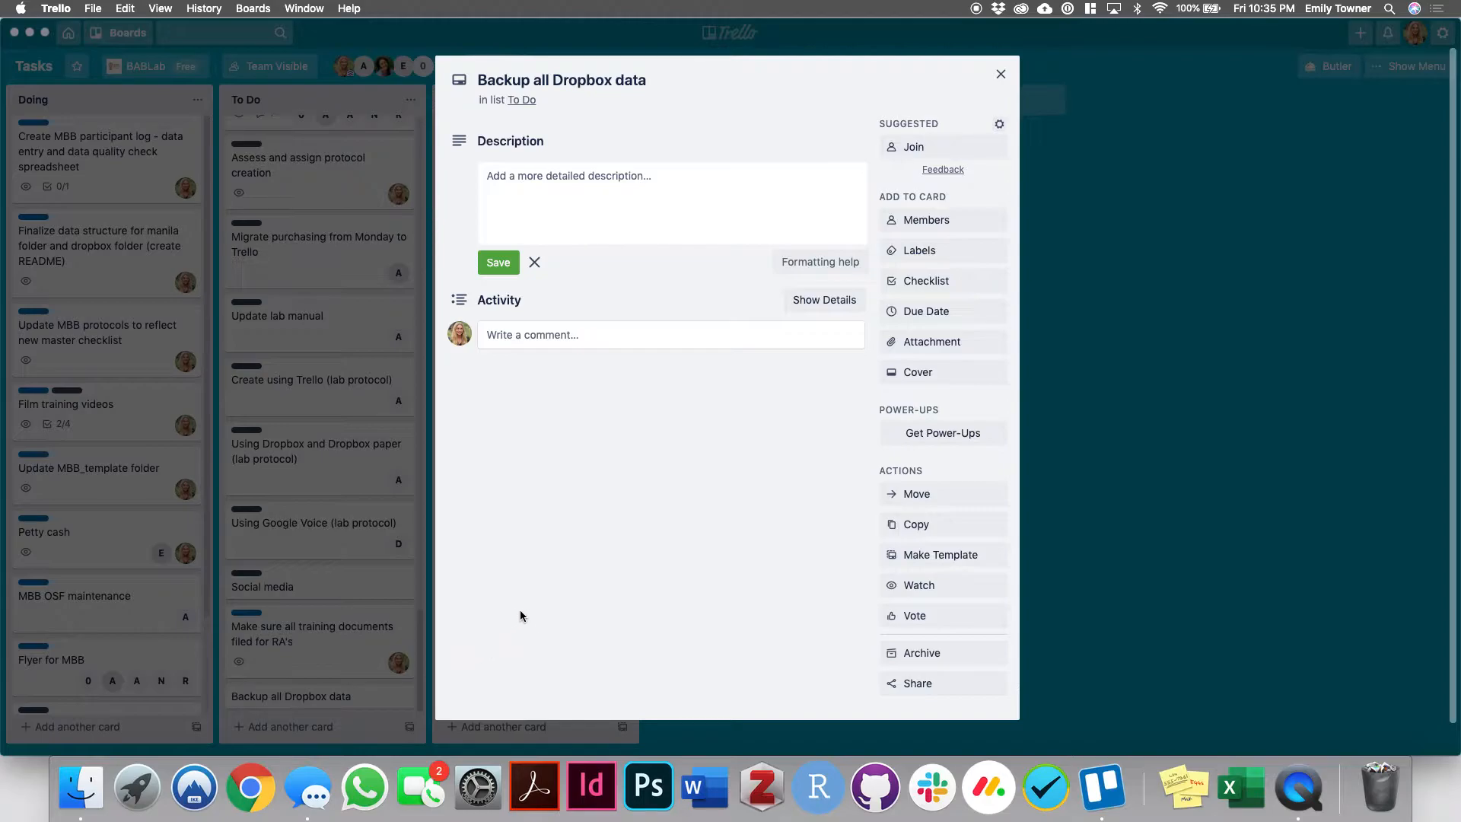
left_click(928, 220)
left_click(756, 381)
left_click(919, 222)
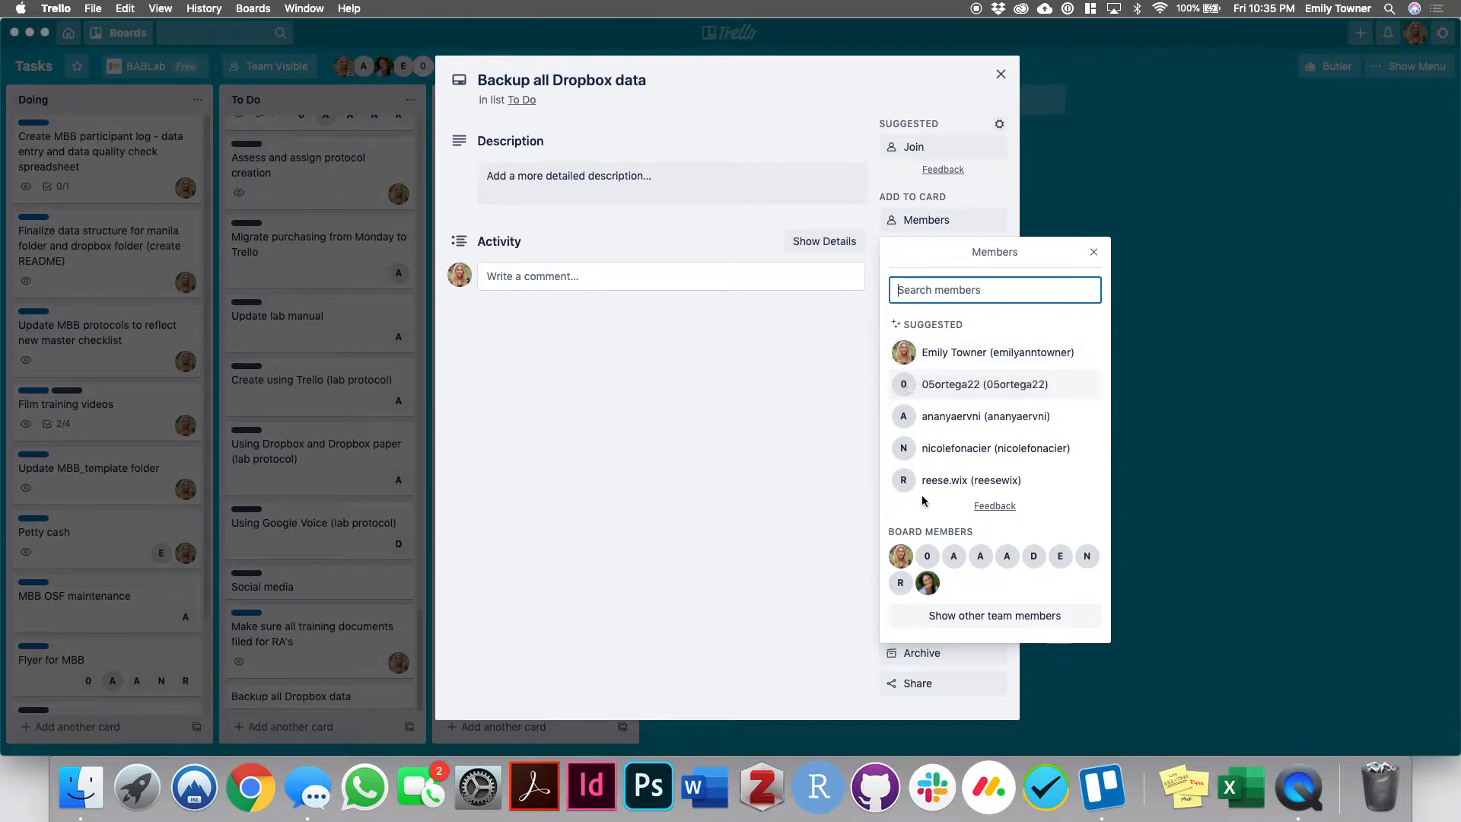
left_click(959, 353)
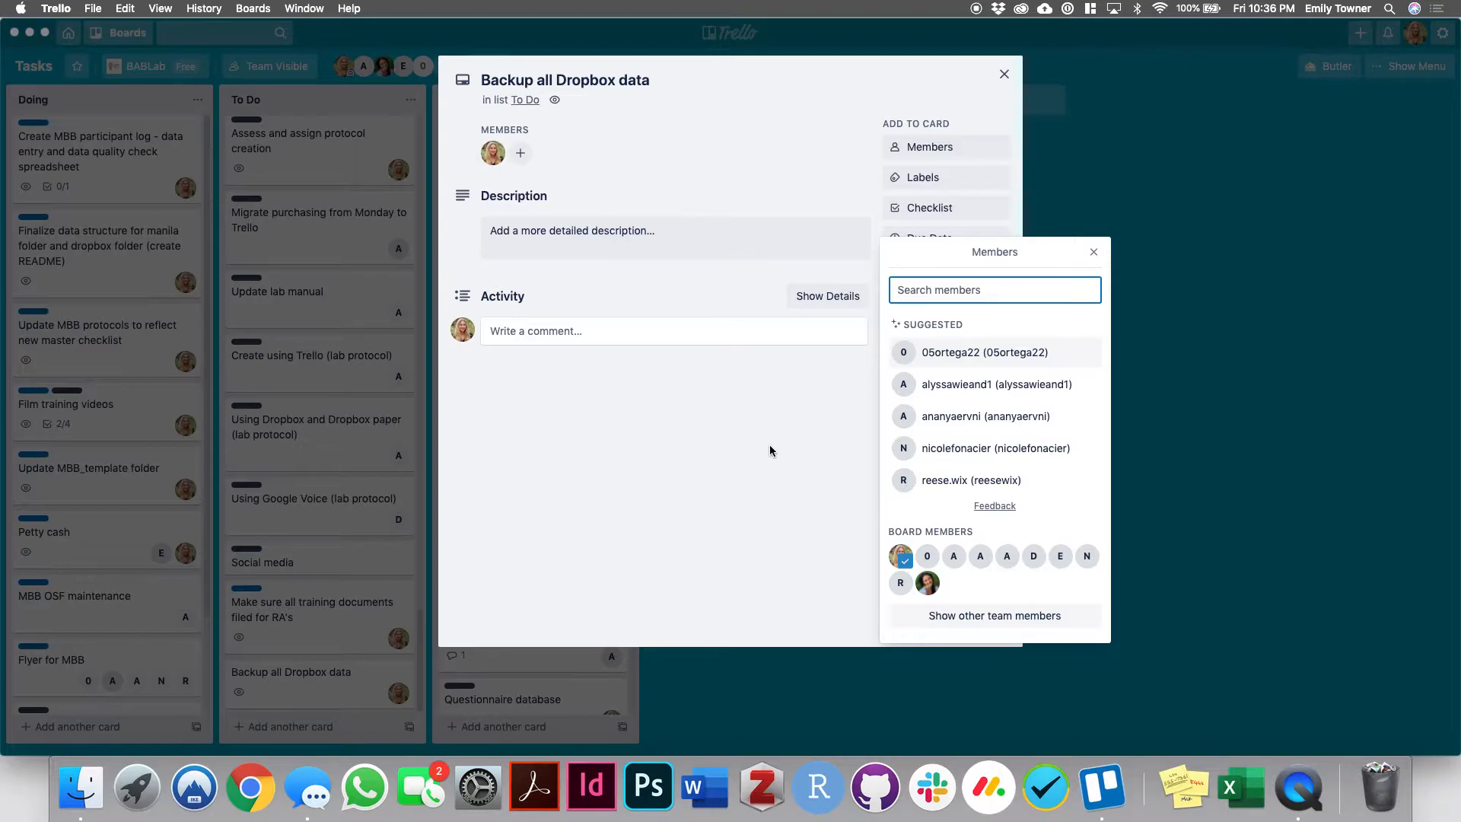
left_click(771, 443)
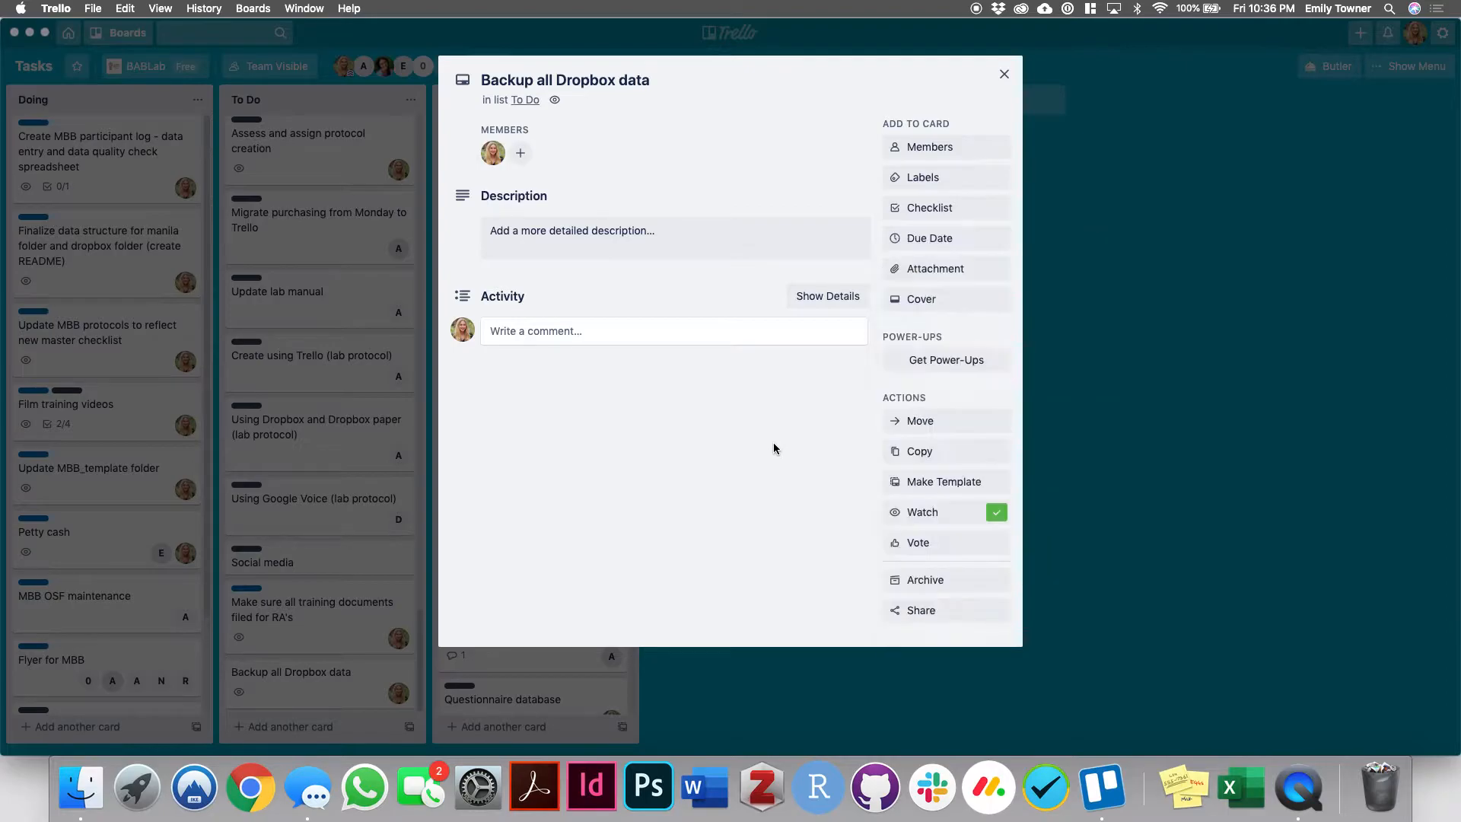
Apply the General label to the "Backup all Dropbox data" card.
left_click(960, 182)
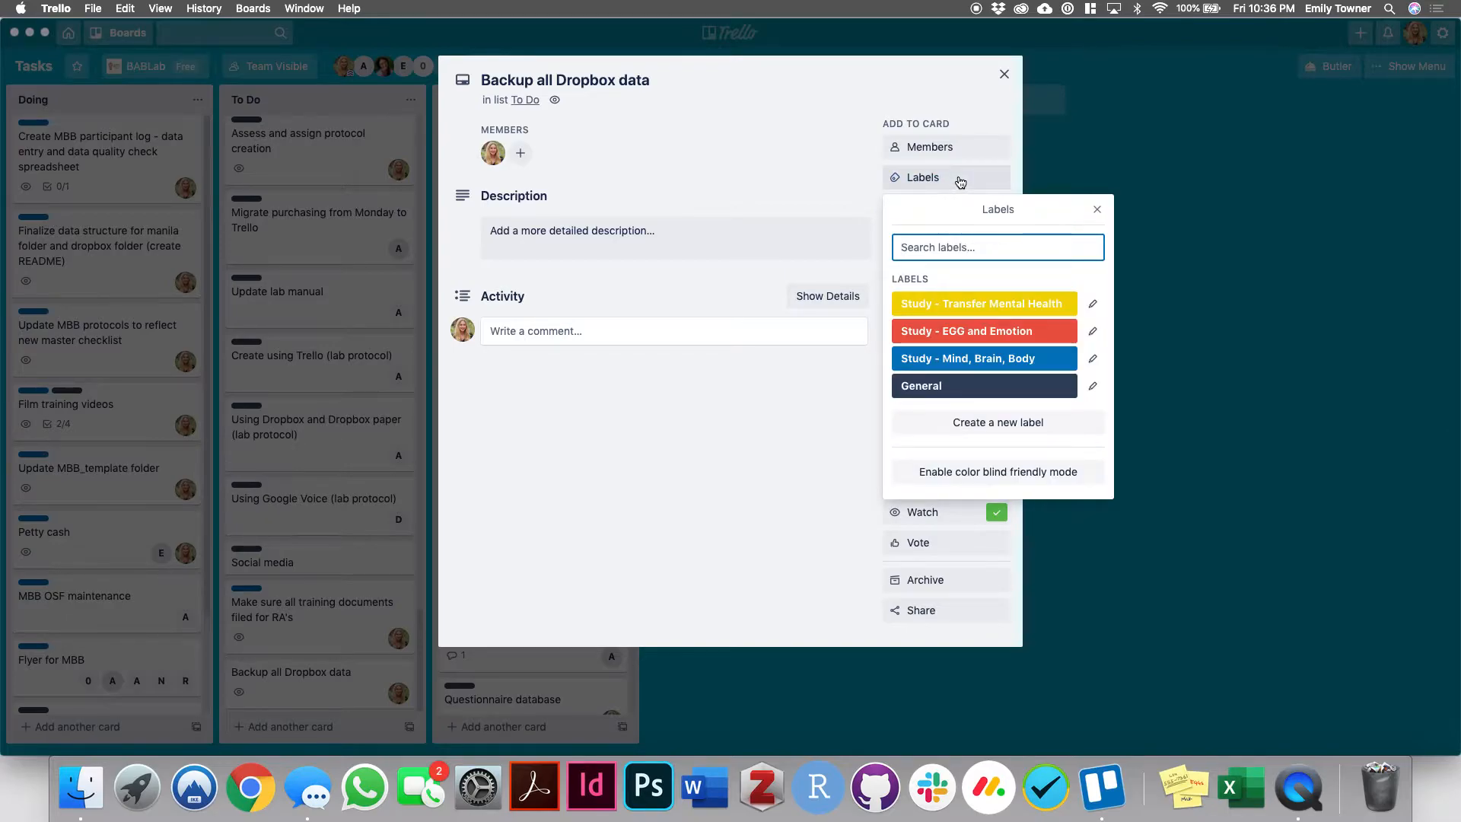
left_click(960, 385)
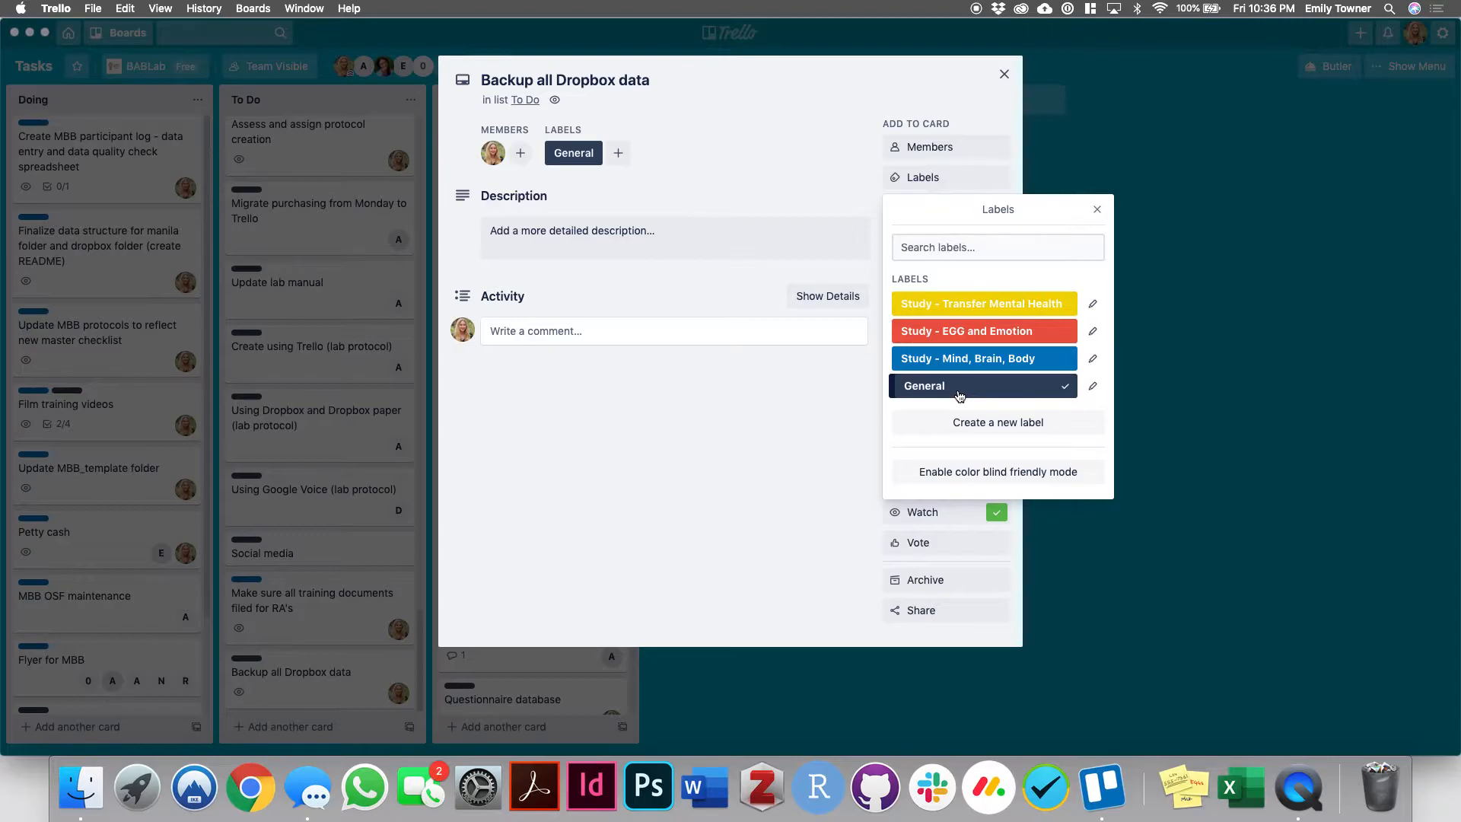
left_click(773, 464)
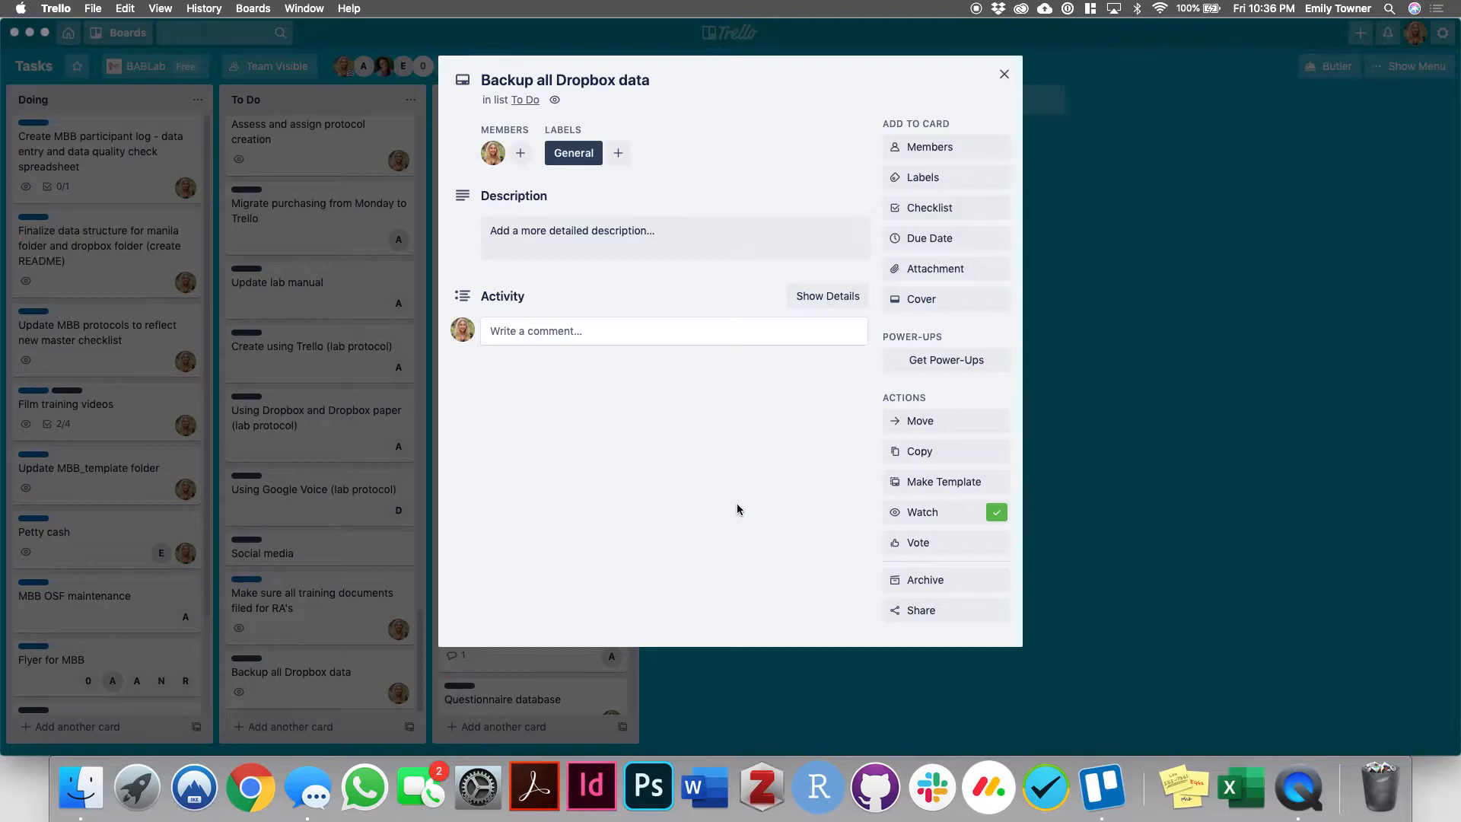
Set the card's due date to 1/13/2020 at 9:00 AM, save it and close the card.
left_click(935, 239)
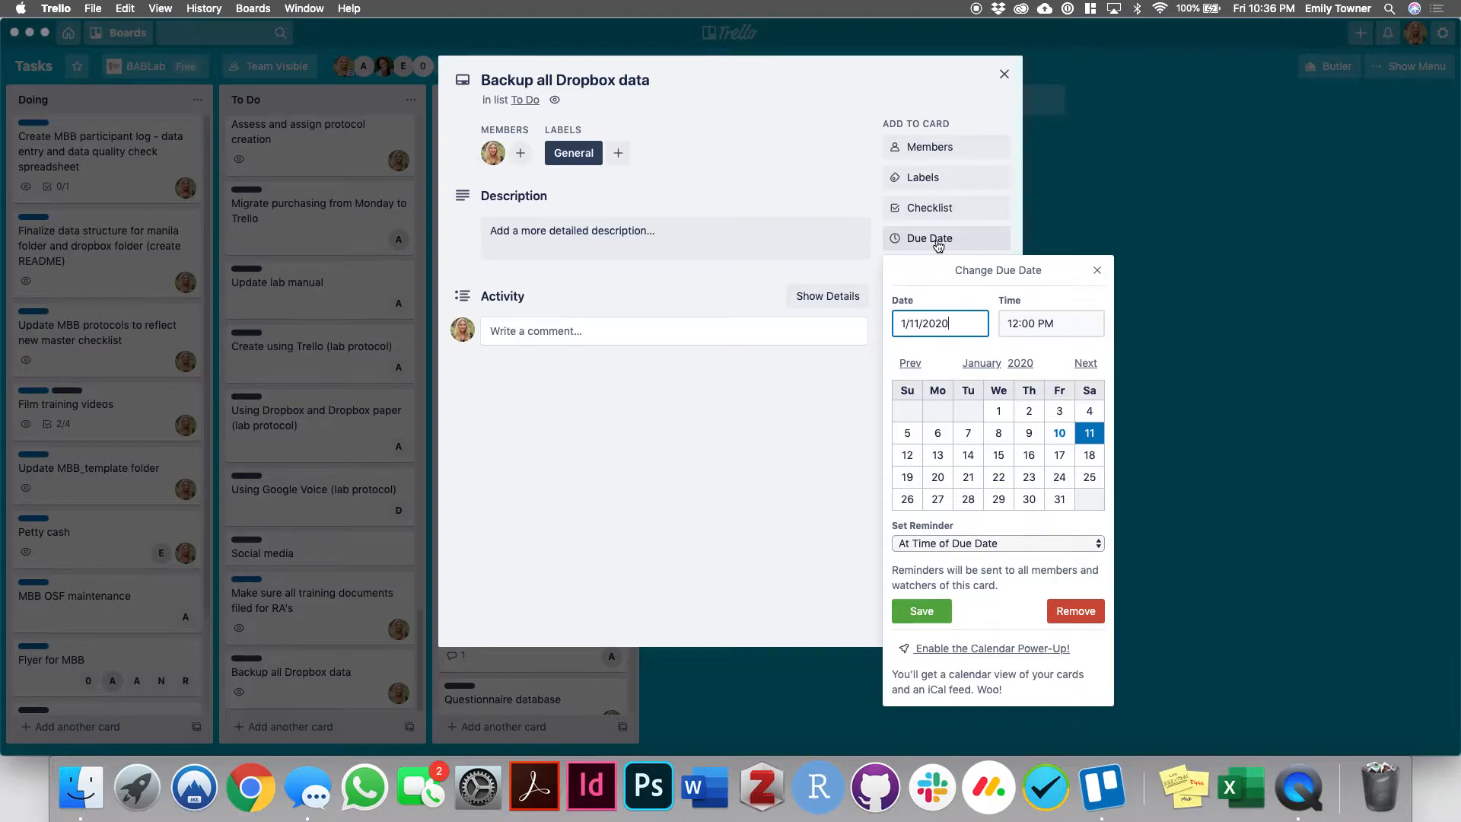
left_click(938, 459)
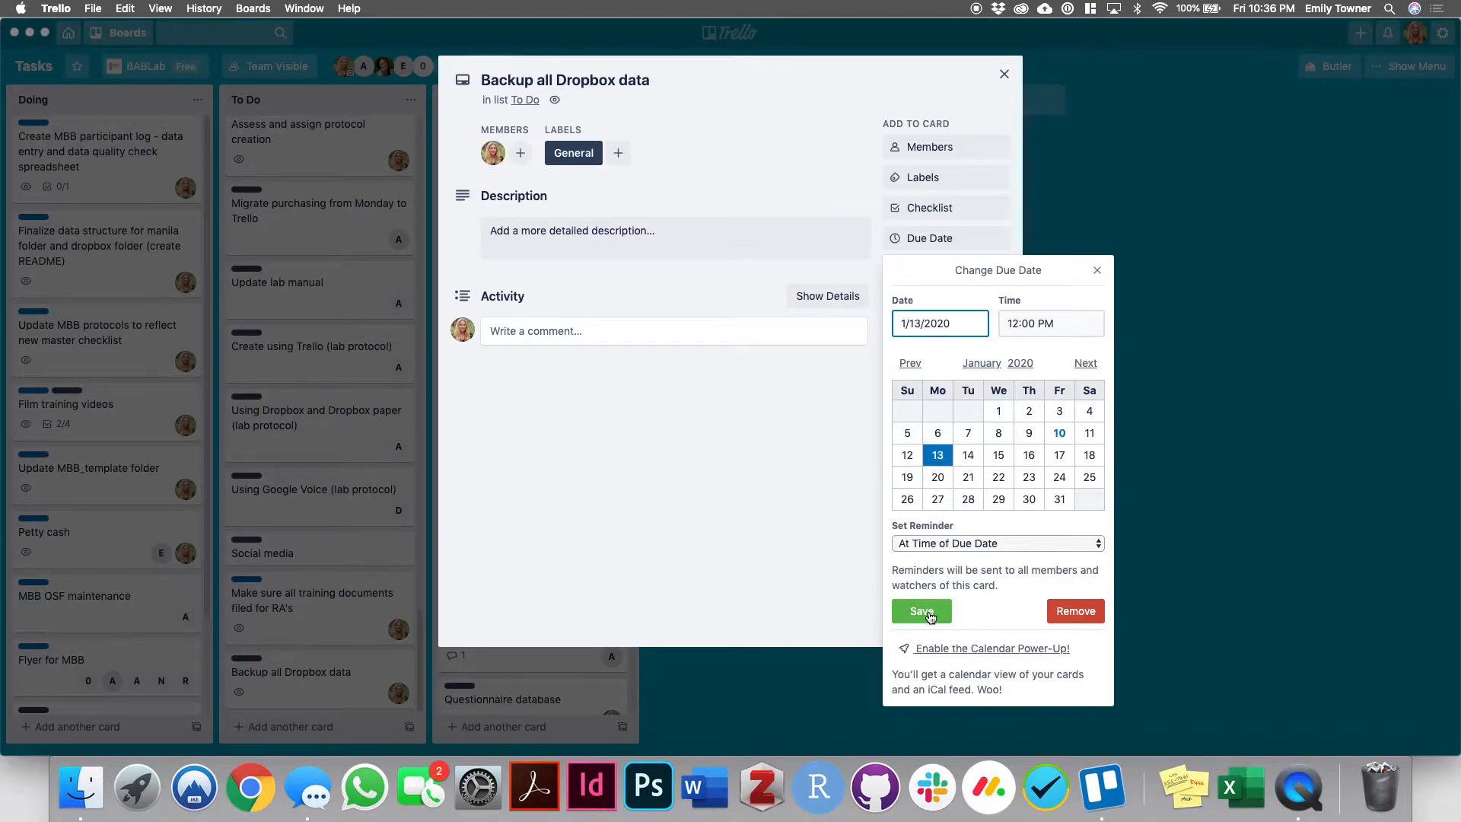
left_click(1017, 320)
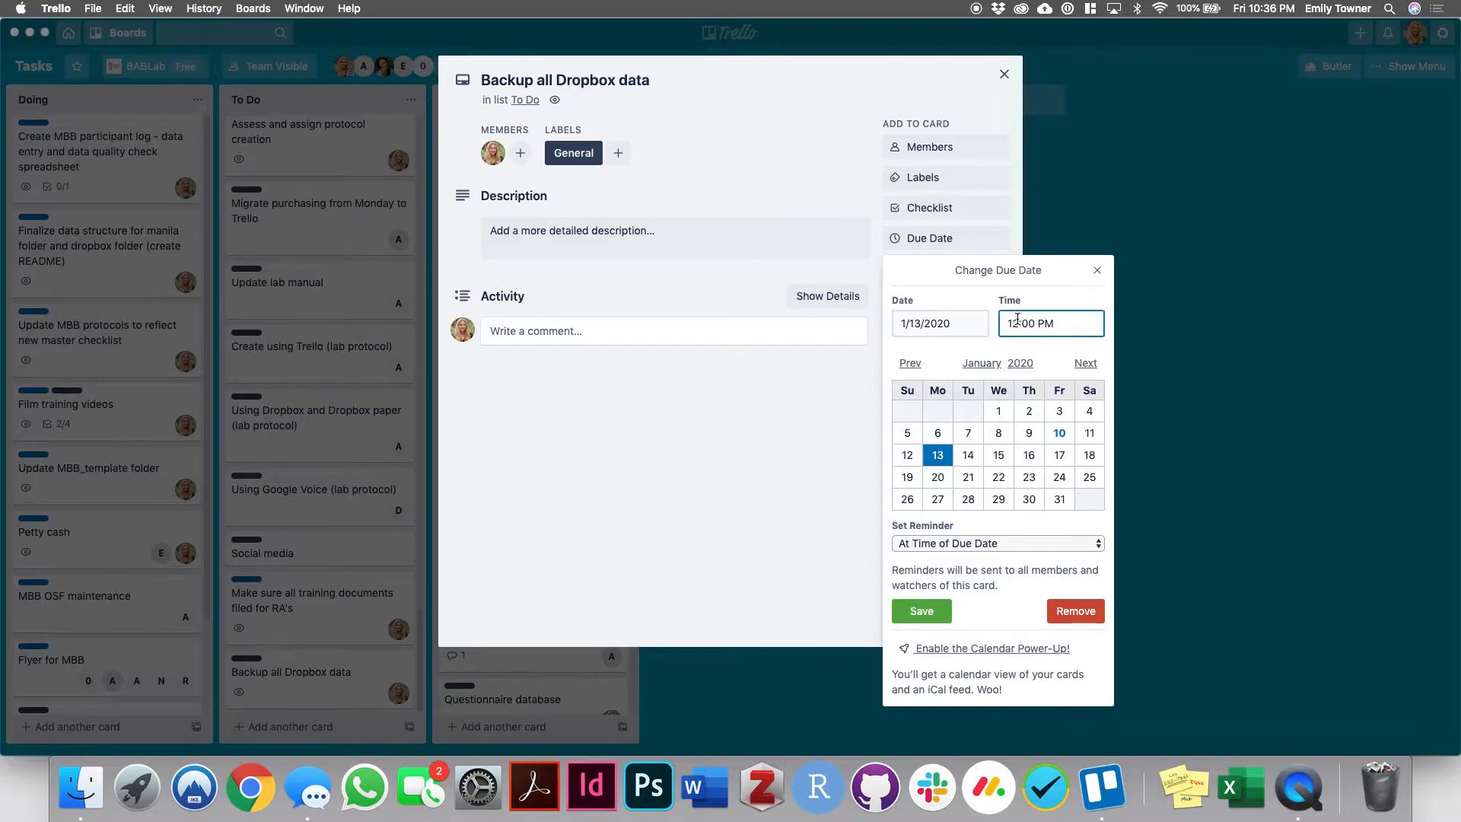
key("BackSpace")
key("BackSpace")
type("9")
left_click(1040, 323)
key("BackSpace")
type("A")
left_click(921, 611)
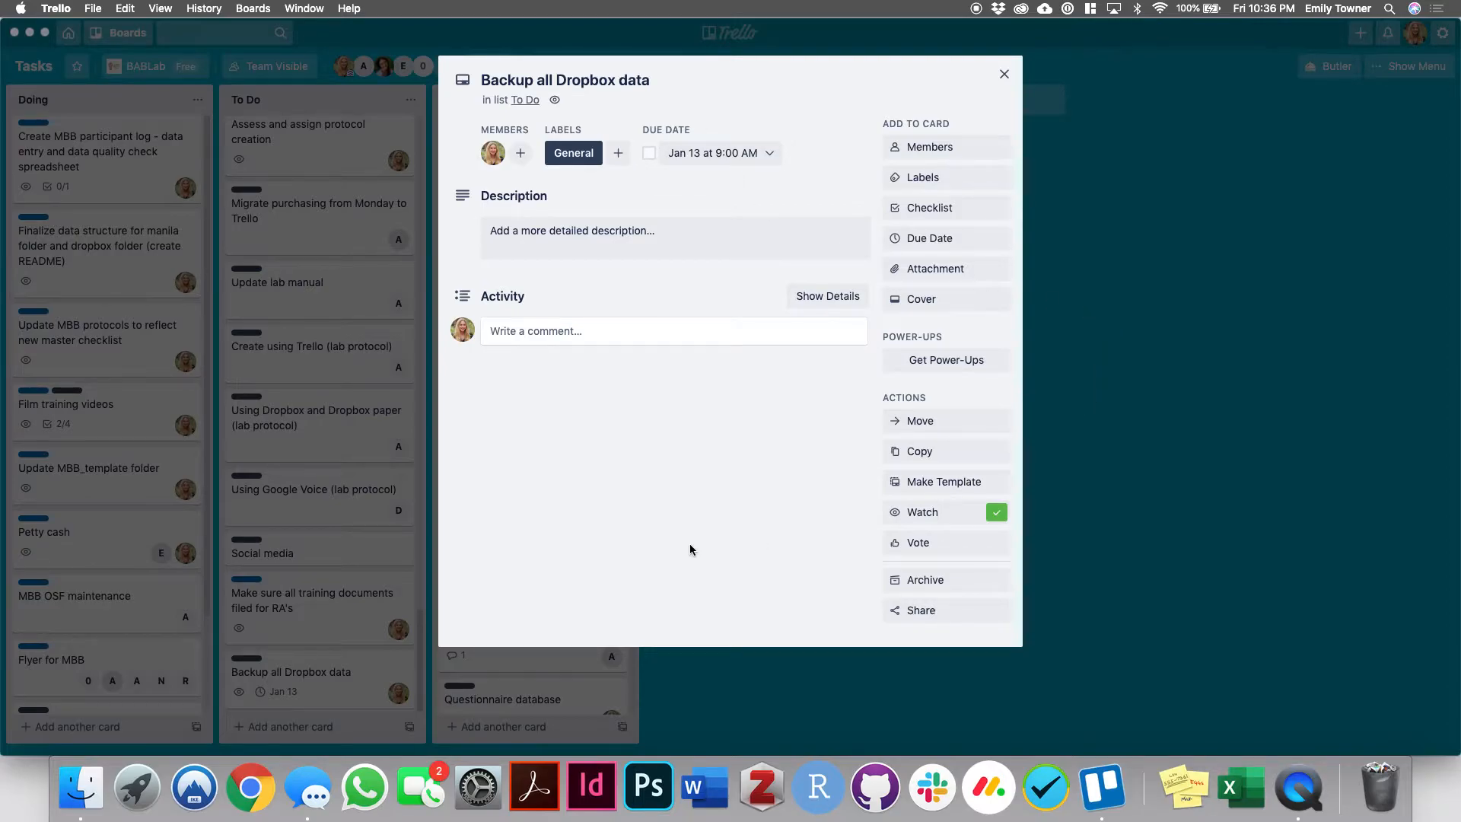
left_click(1270, 443)
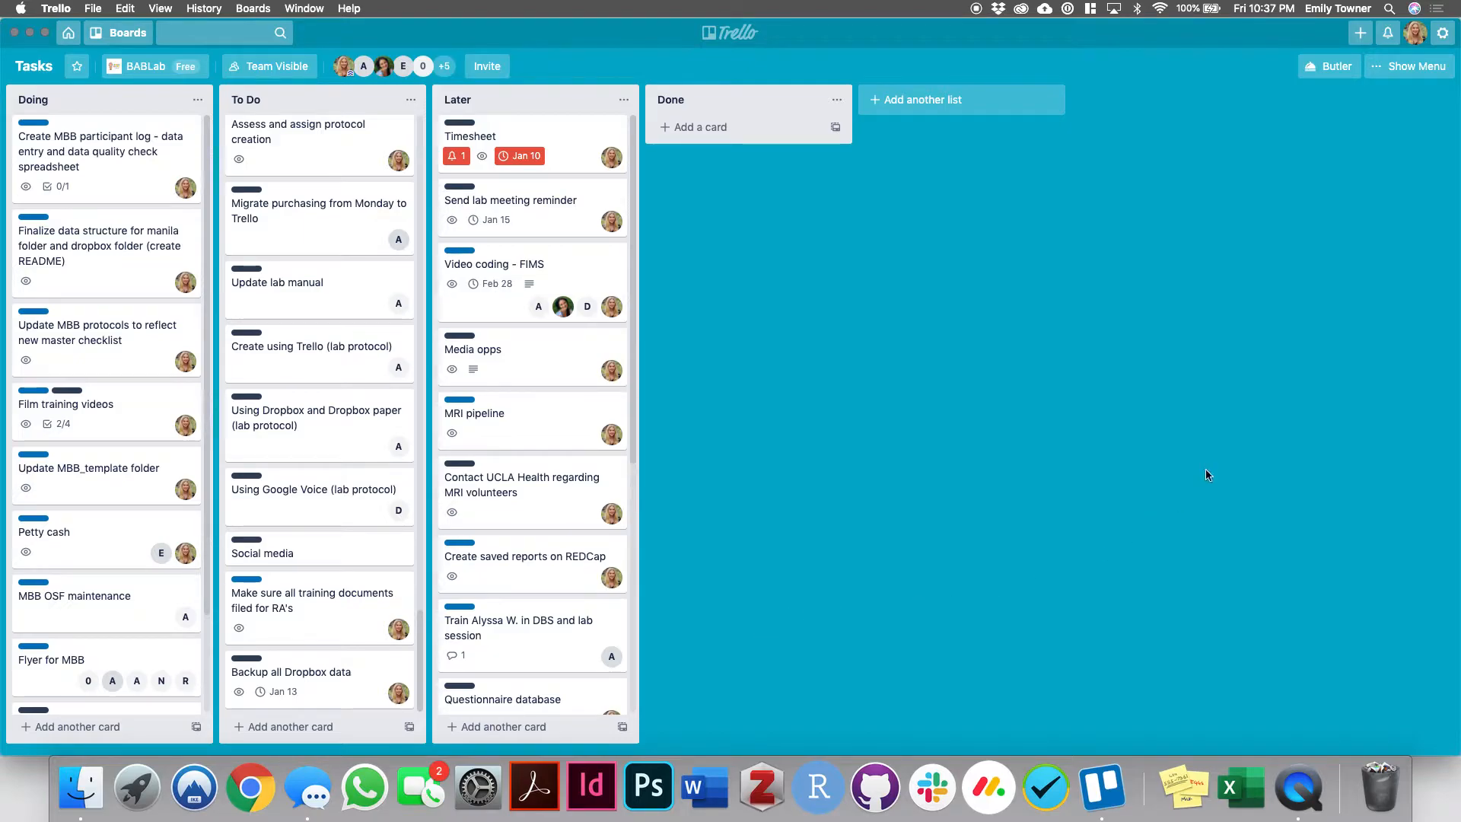
Filter the board to your own cards labelled "Study - Mind, Brain, Body", review the To Do list and clear the filter.
left_click(1404, 69)
left_click(1308, 175)
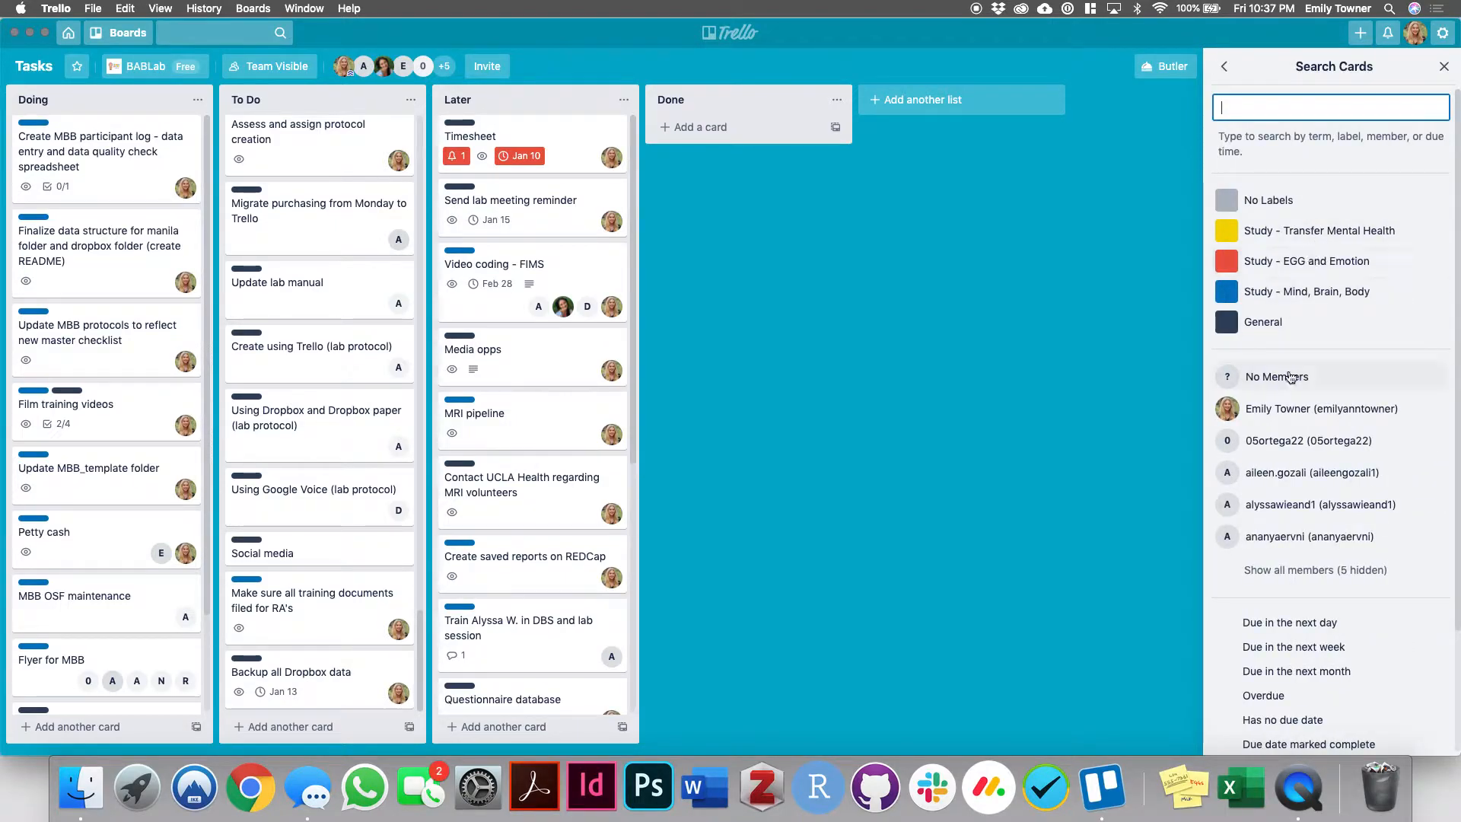
left_click(1288, 417)
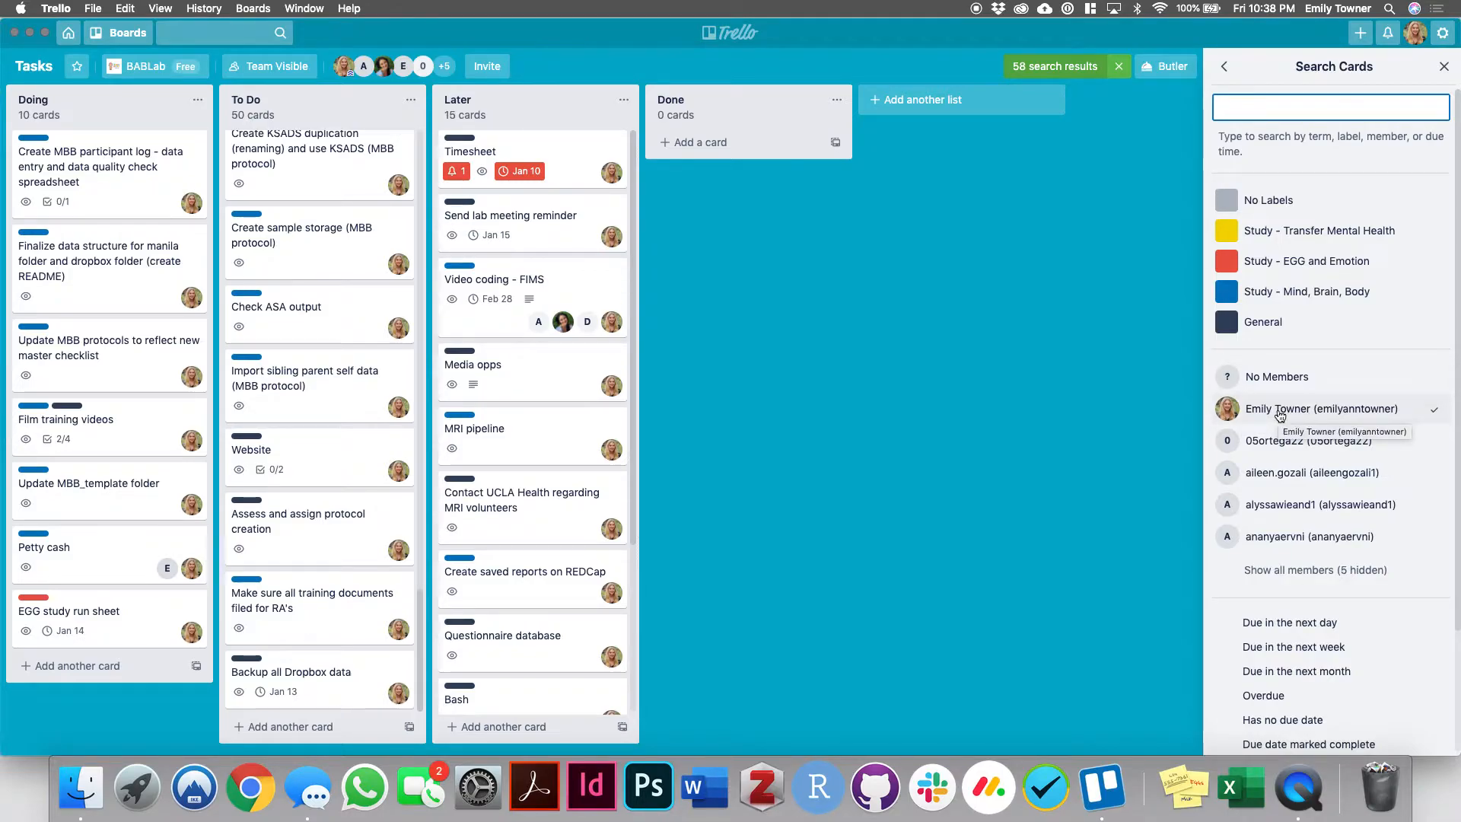
left_click(1297, 290)
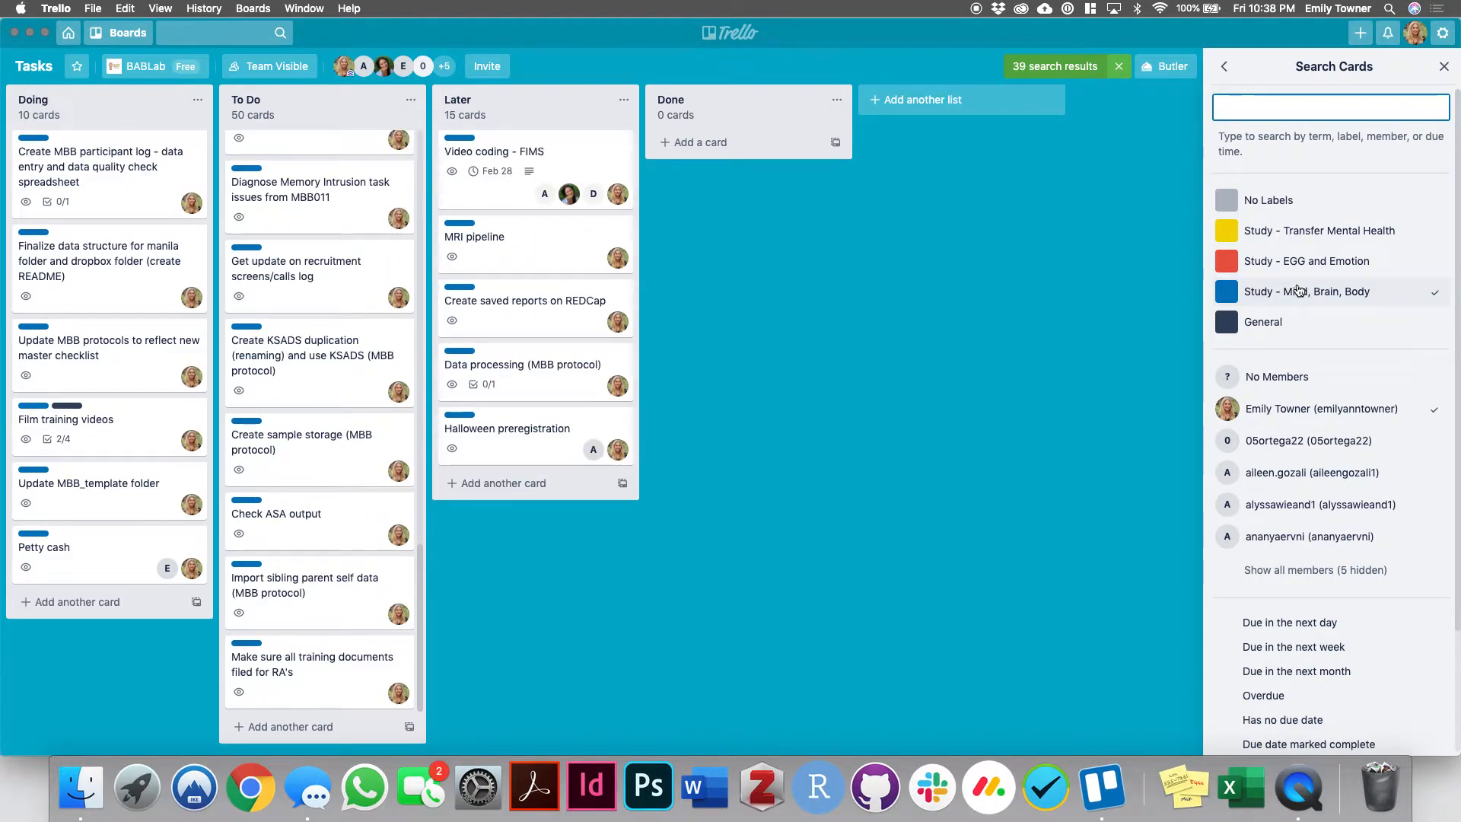
left_click(1443, 66)
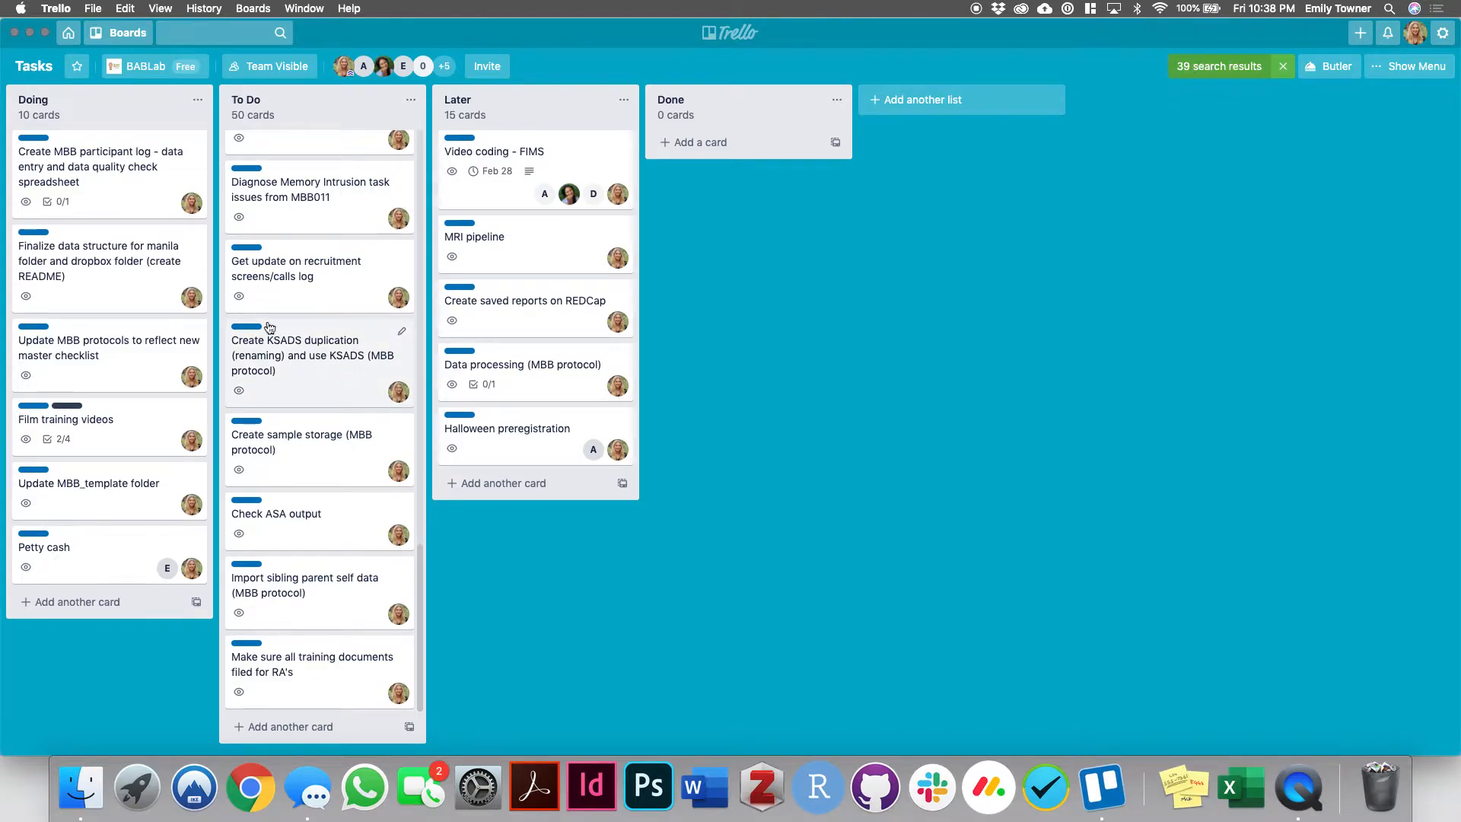
scroll(292, 331, "up", 10)
scroll(293, 327, "up", 8)
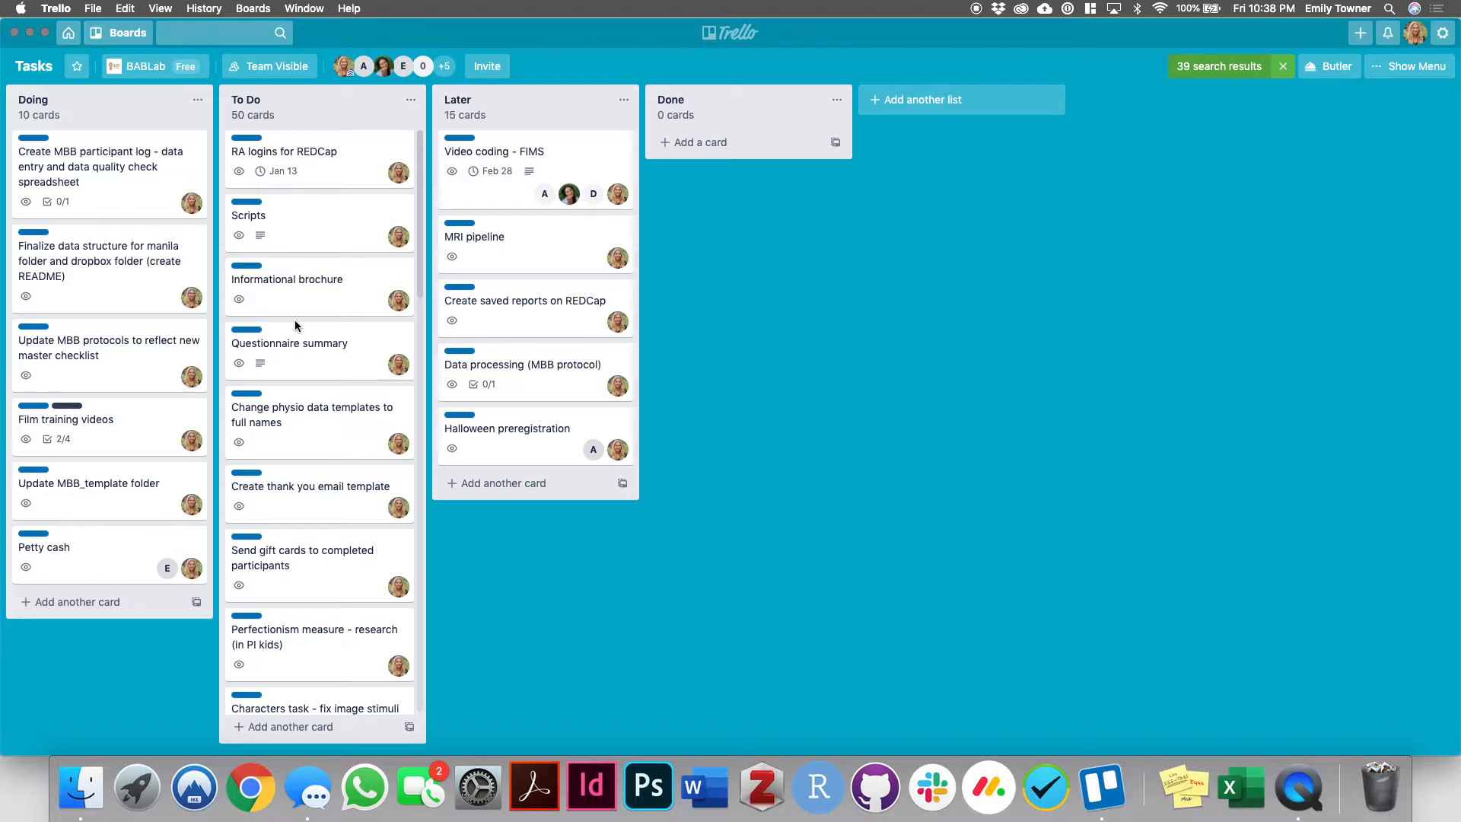
scroll(295, 325, "down", 15)
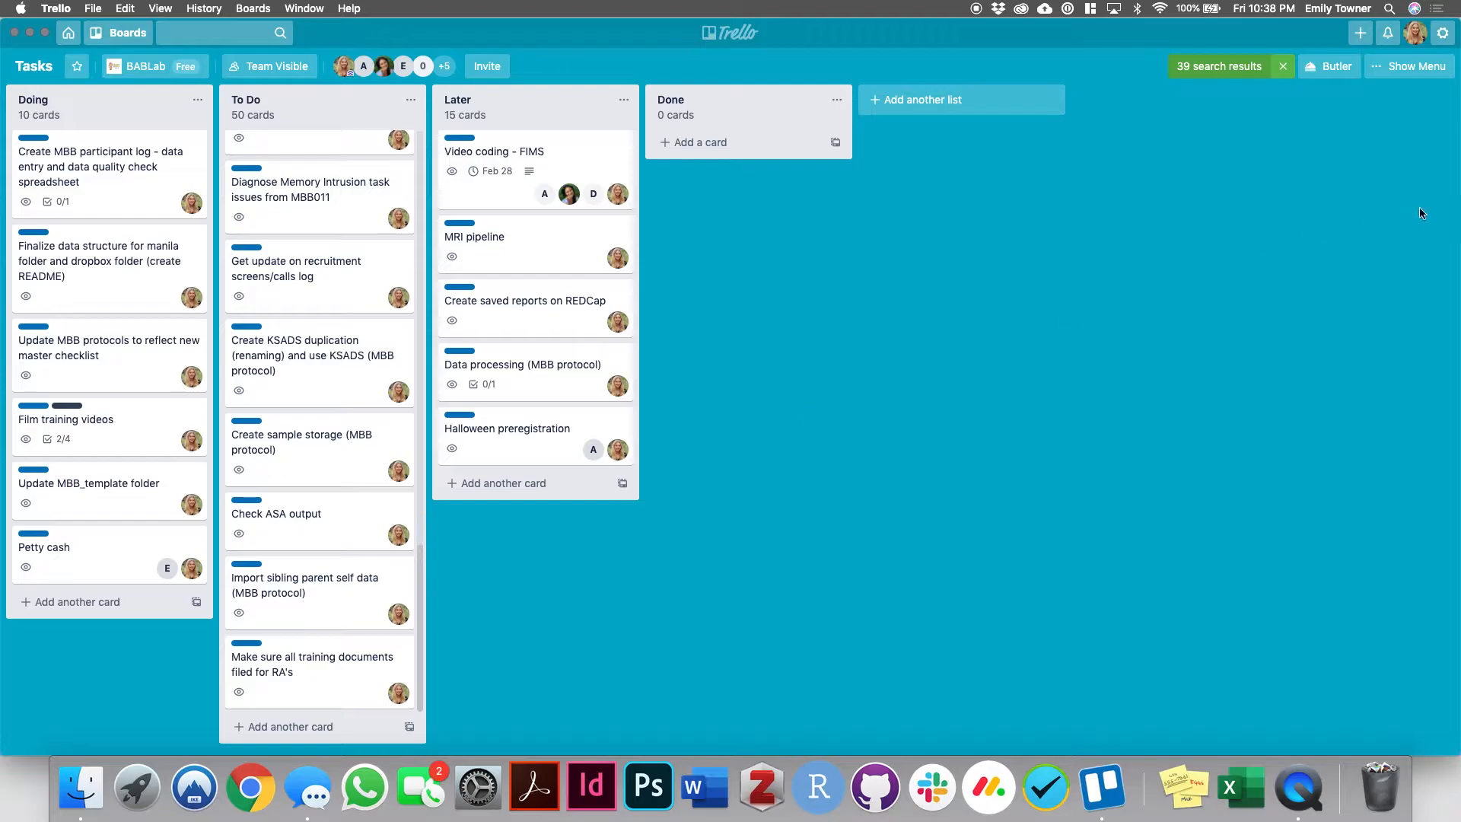
left_click(1281, 75)
Filter the board to your own cards due in the next week, review them and clear the filter.
left_click(1392, 72)
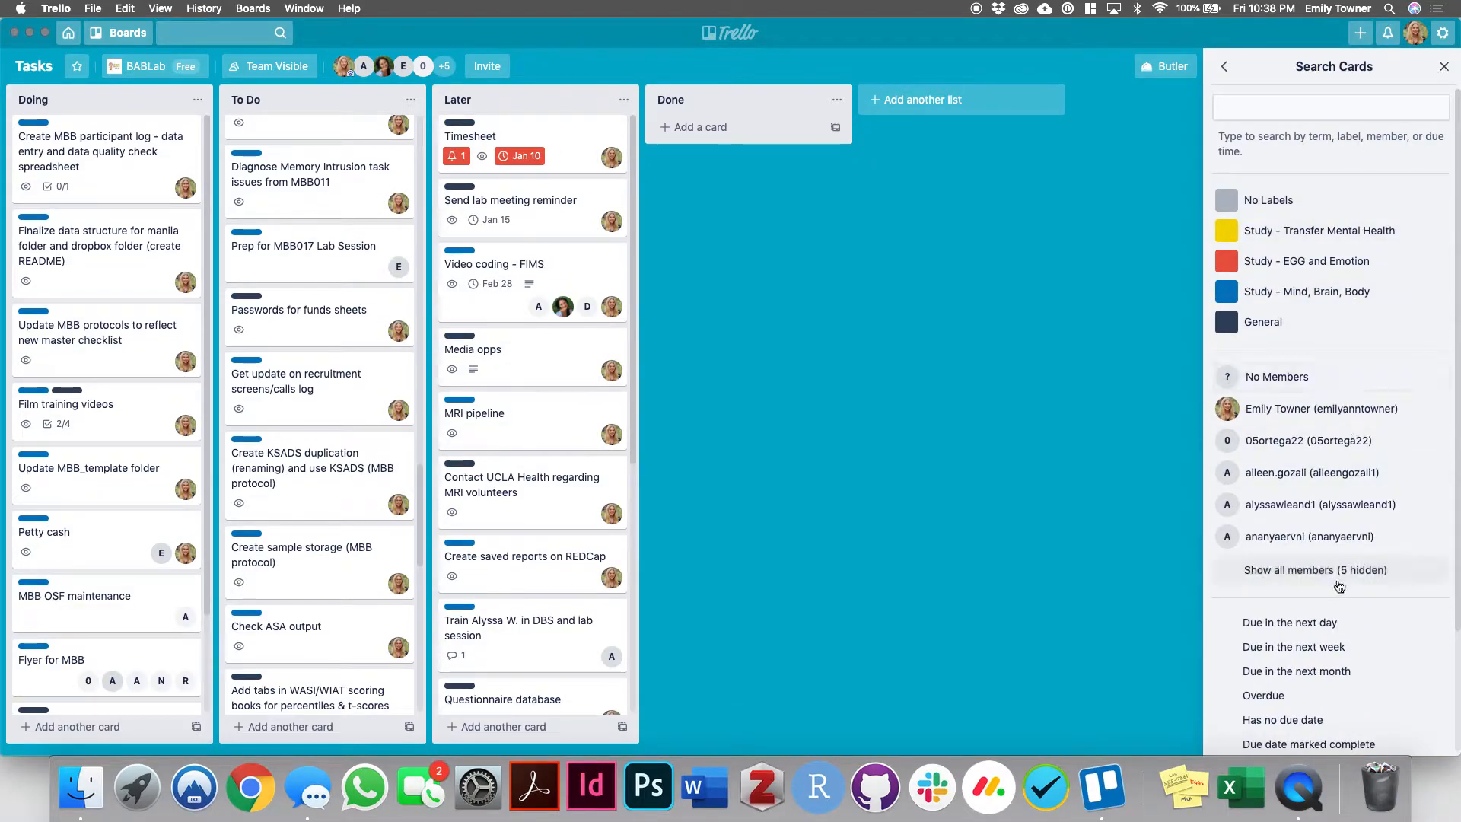
left_click(1313, 410)
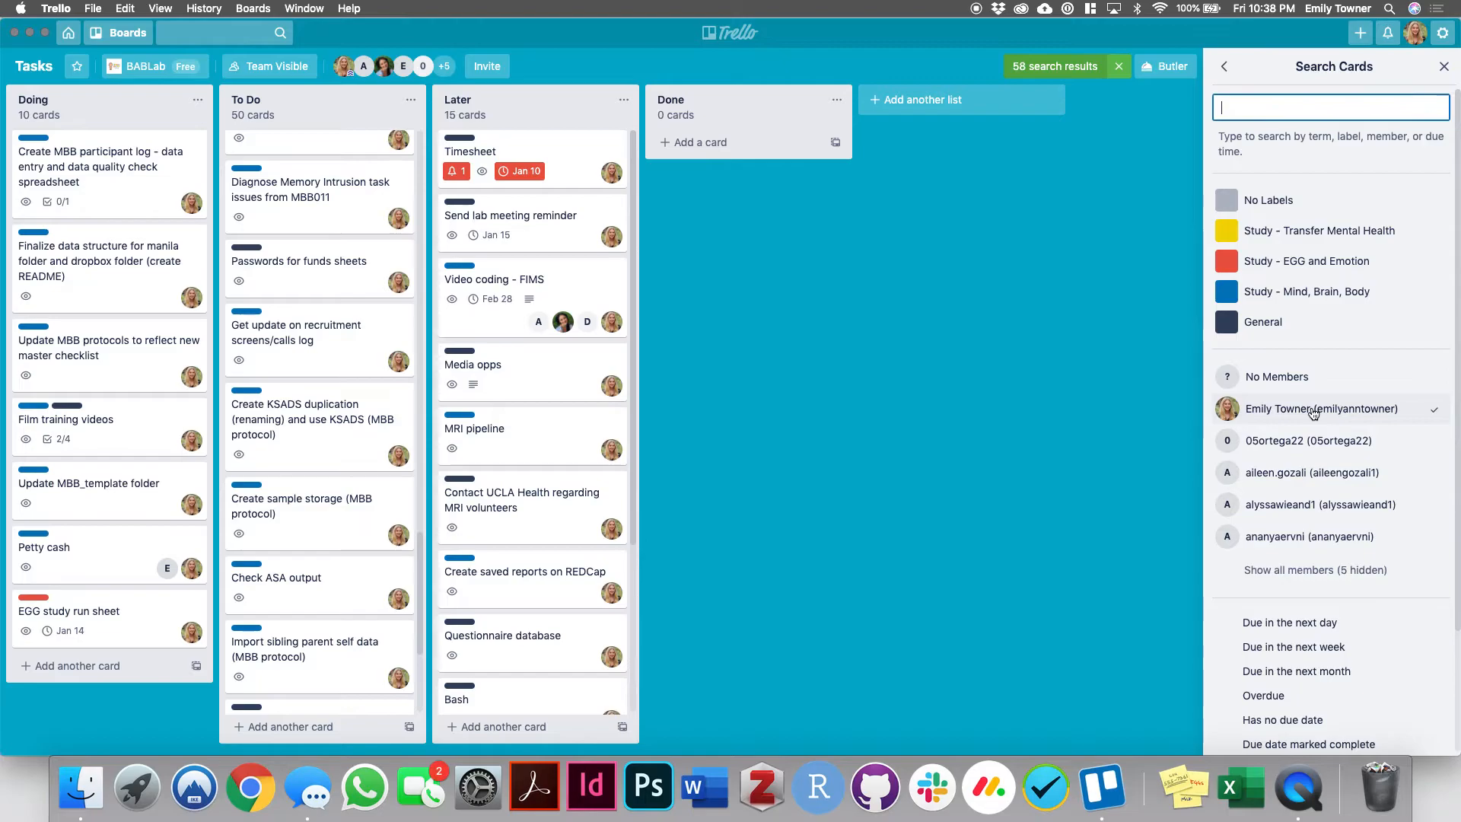
scroll(1314, 411, "down", 3)
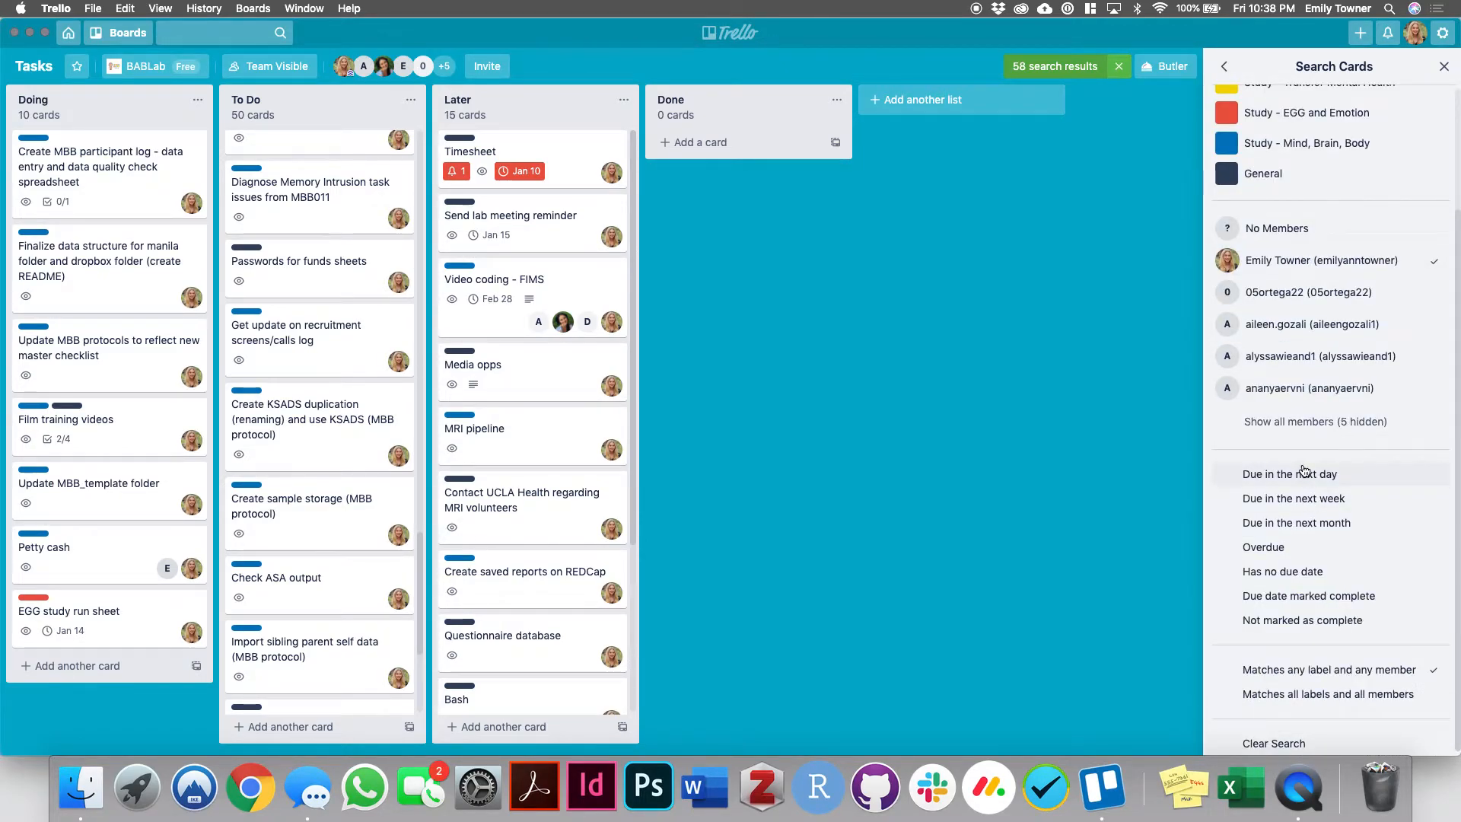
left_click(1245, 499)
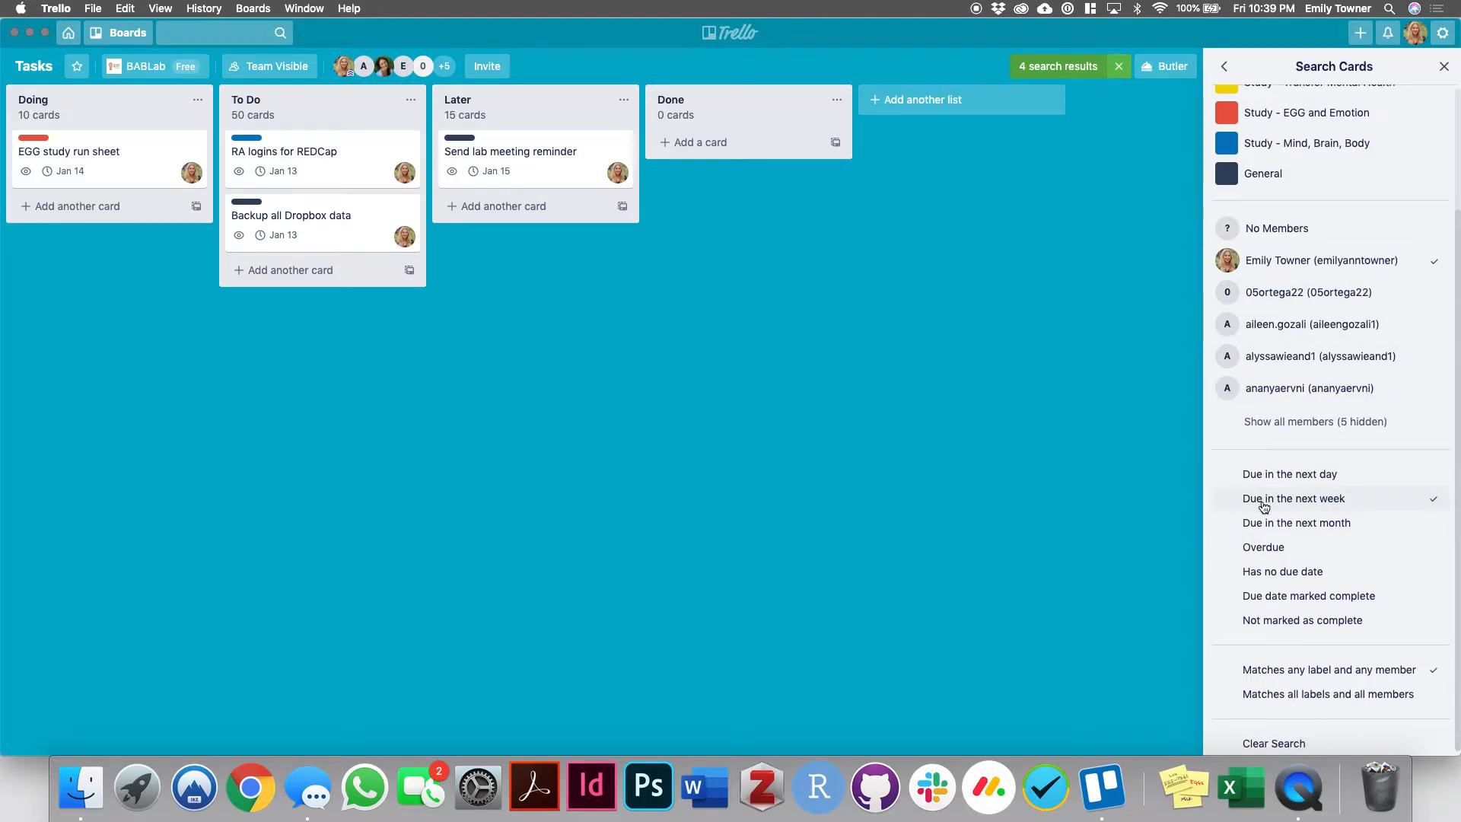
left_click(1443, 66)
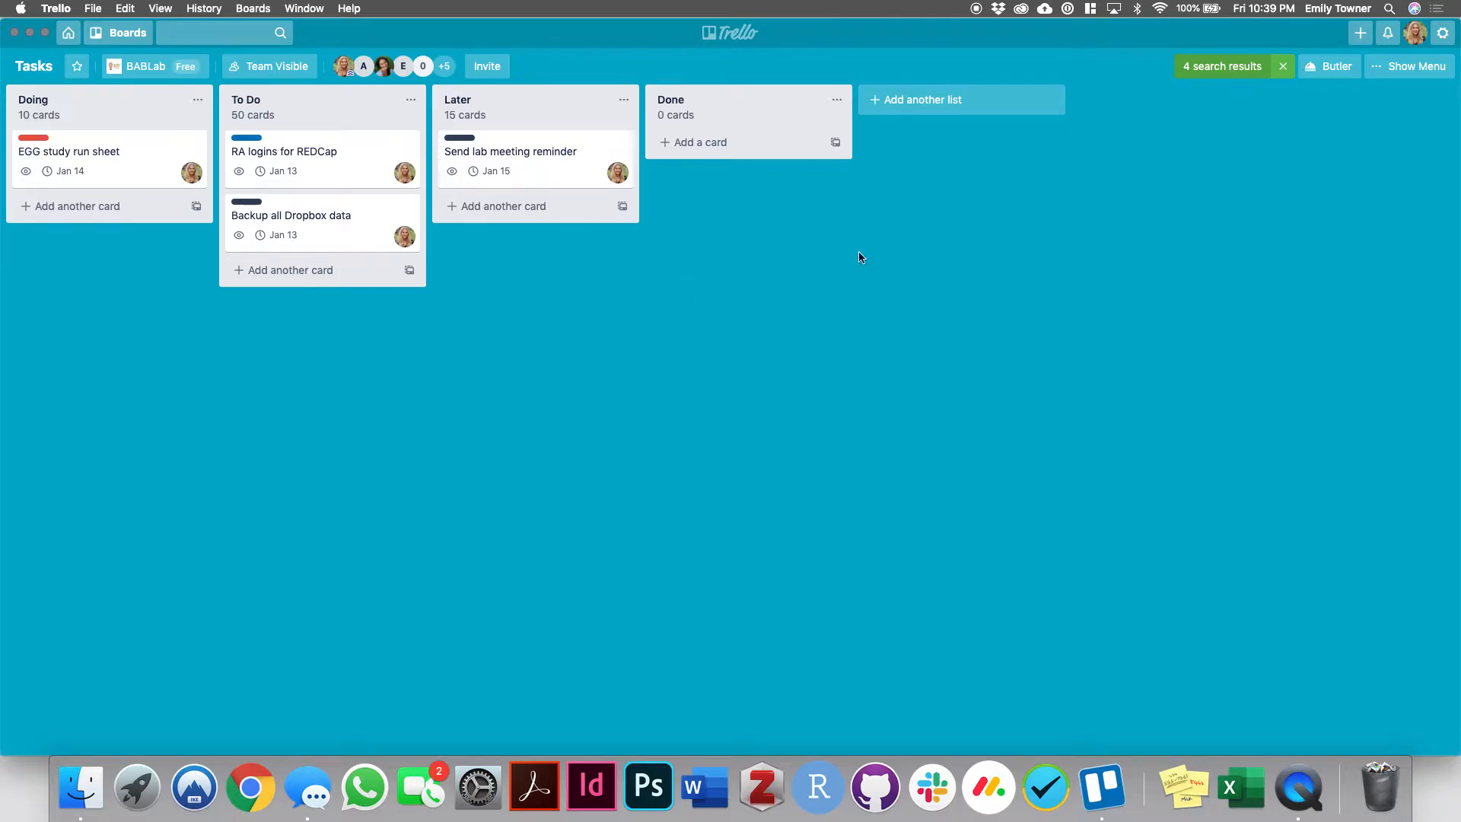
left_click(1283, 68)
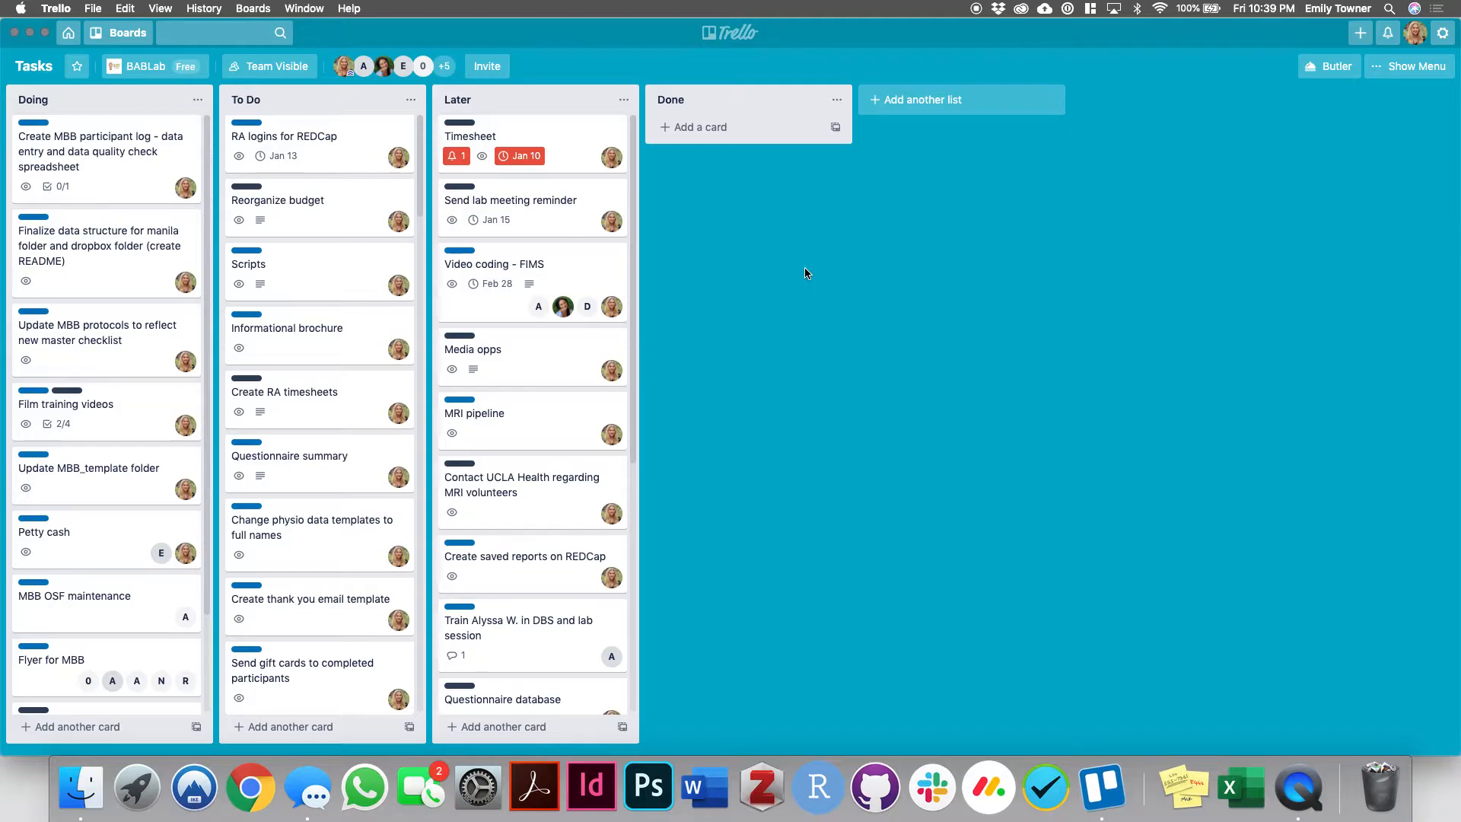
Open the DBS and lab session training card in the Later list and start watching it.
left_click(525, 629)
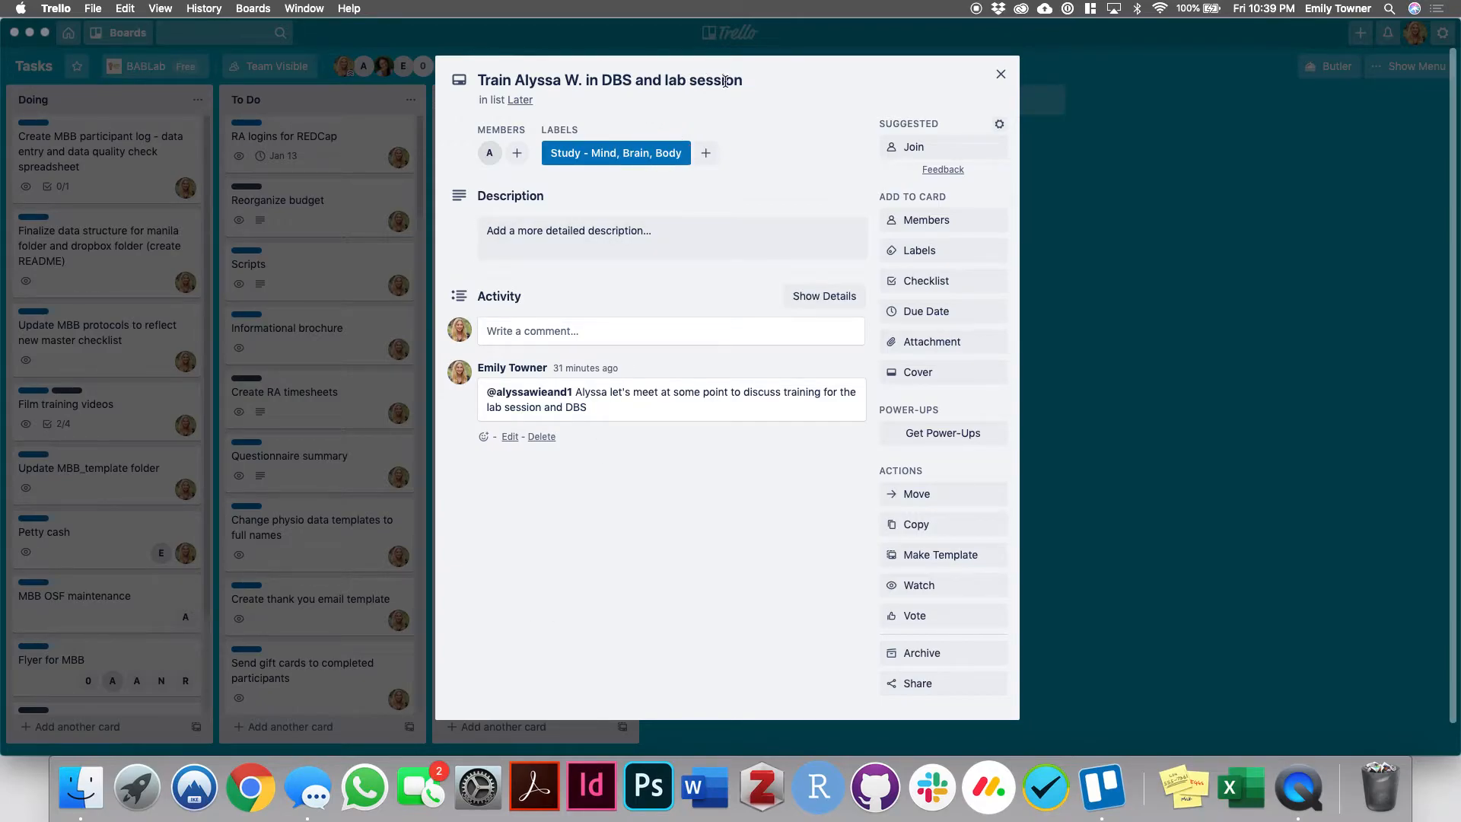
left_click(939, 220)
left_click(1093, 252)
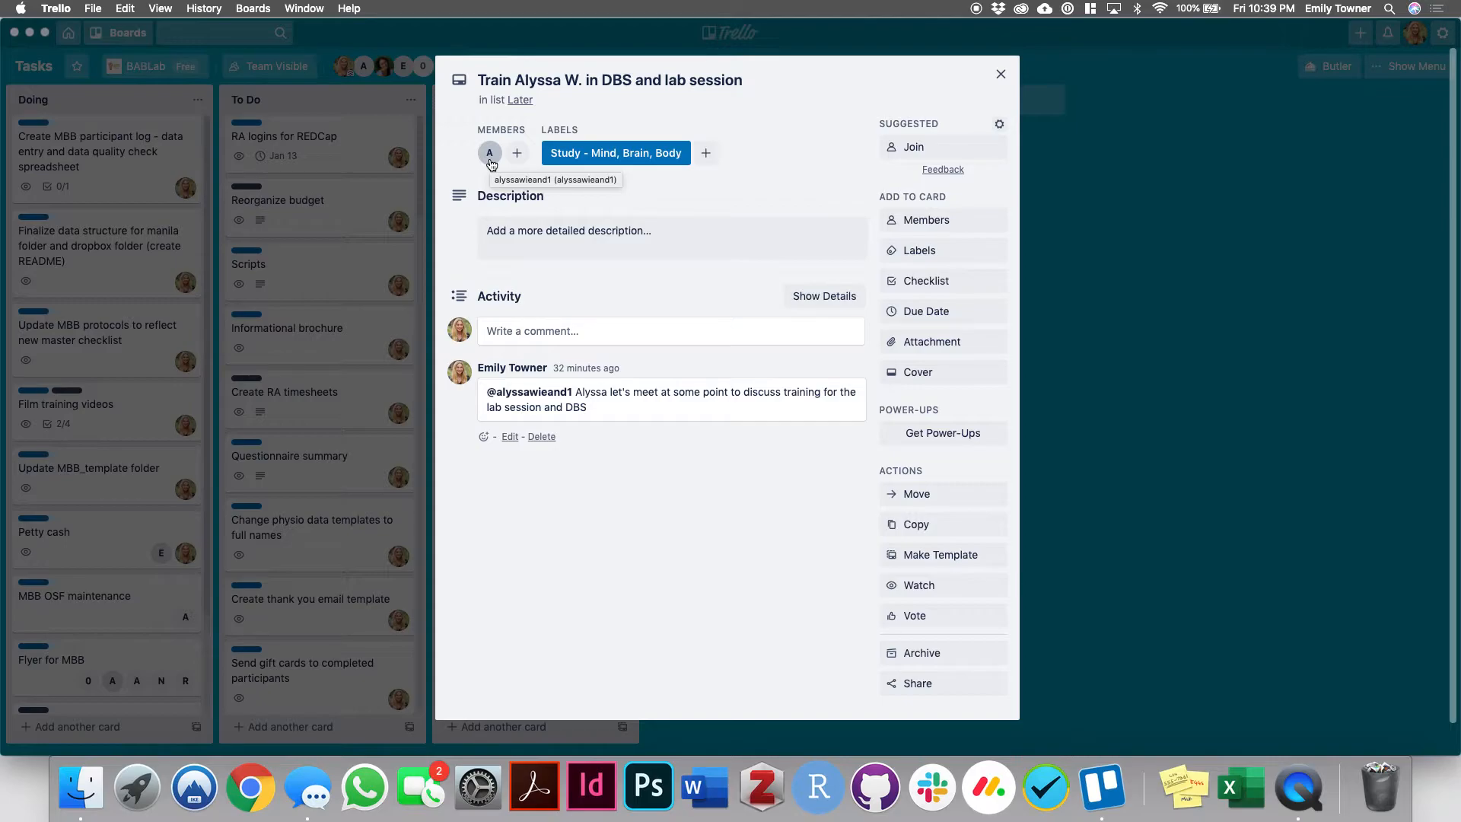
left_click(951, 585)
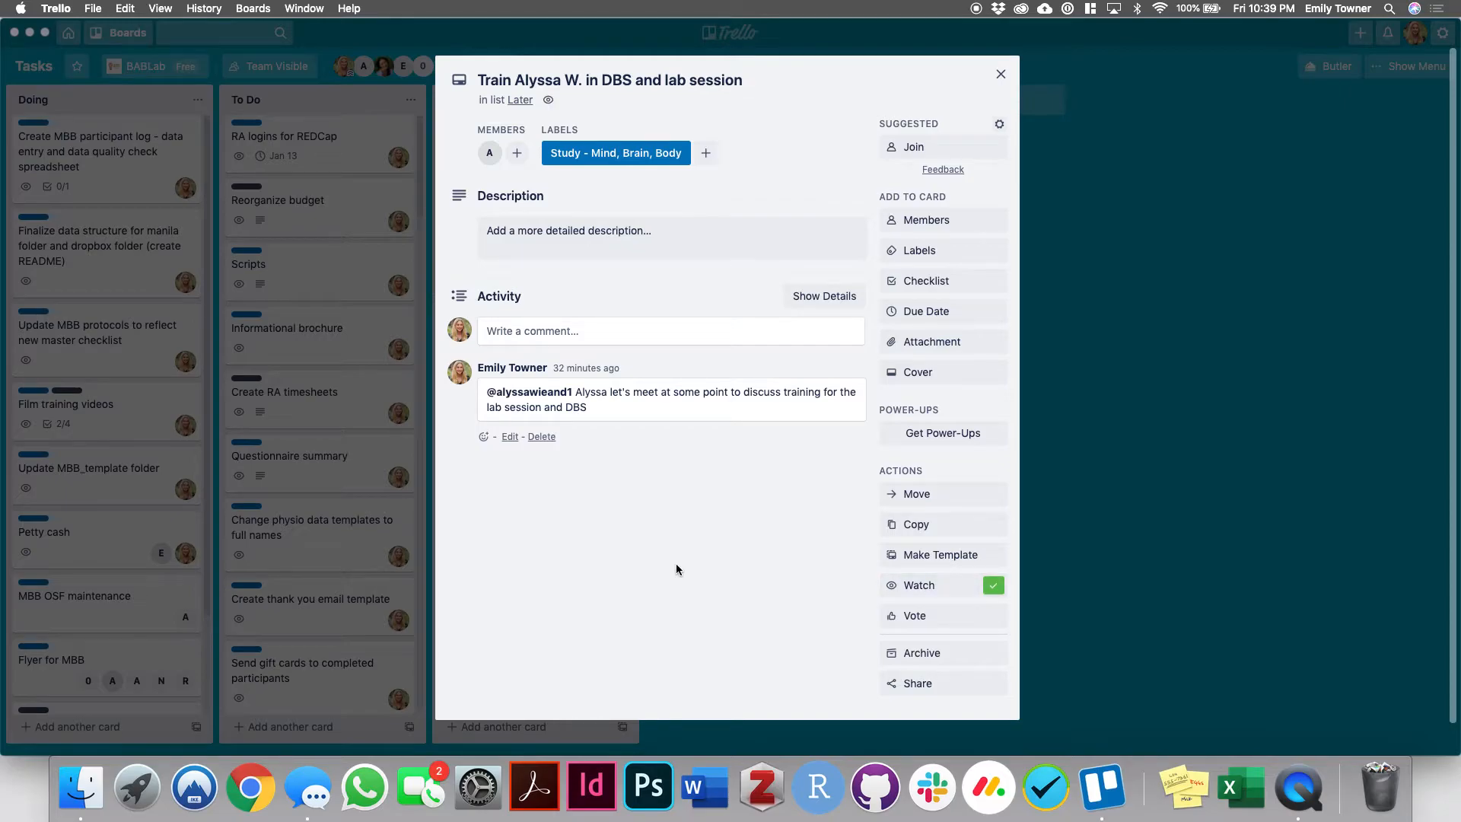
Examine the comment box's member mention options on the DBS training card, leave without commenting and close the card.
left_click(547, 335)
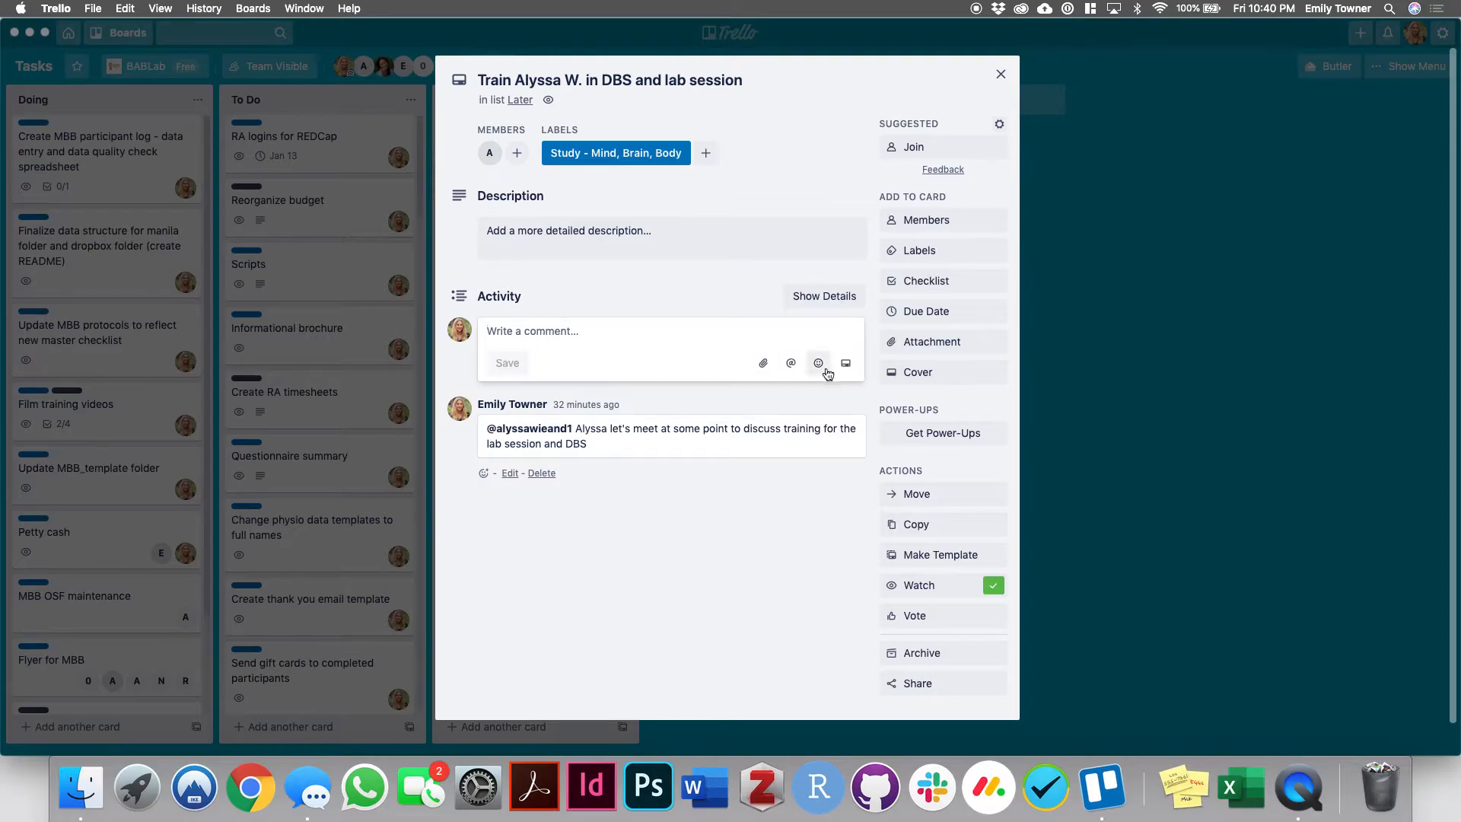
left_click(791, 364)
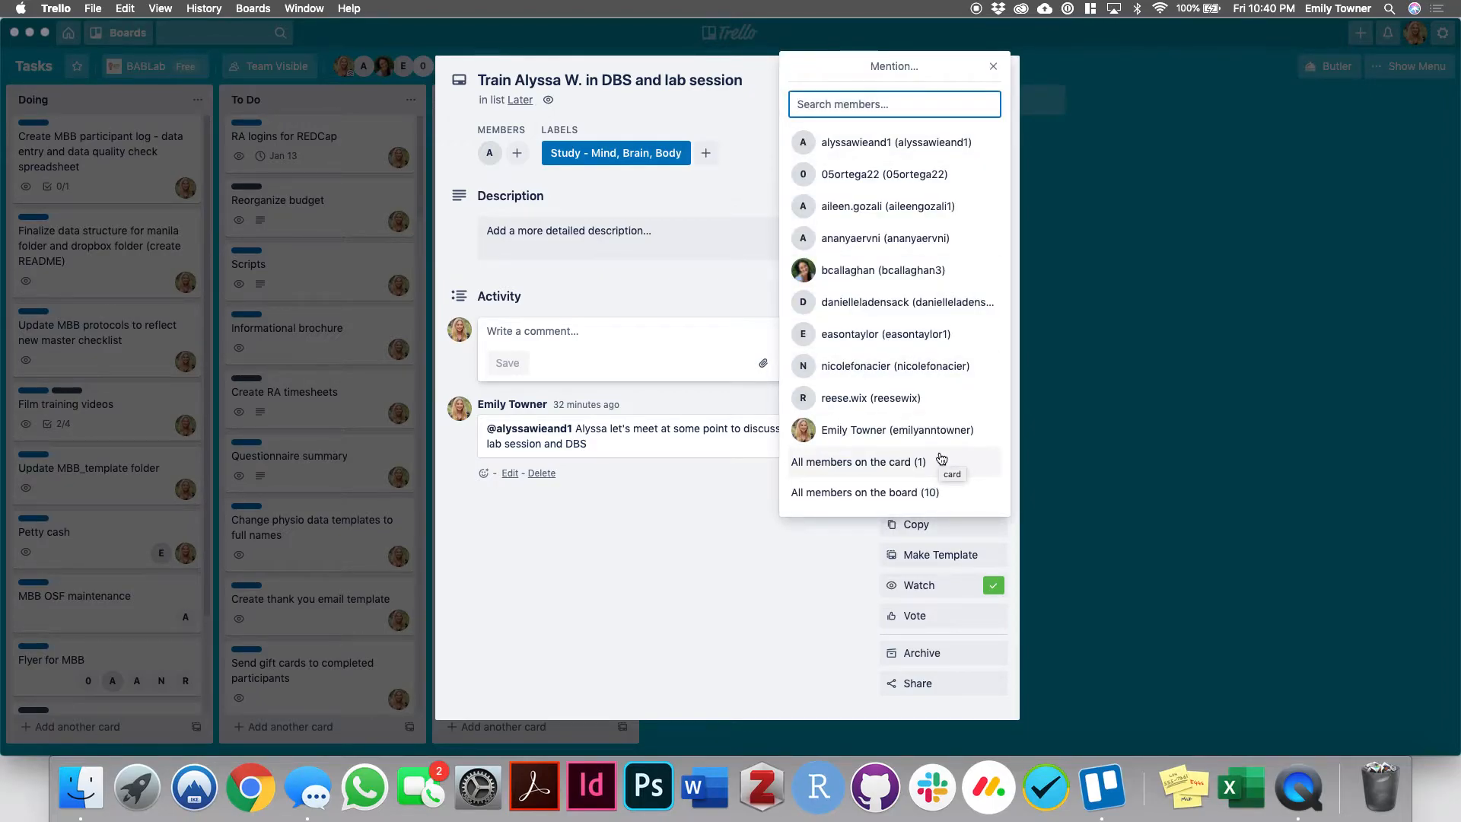
left_click(992, 75)
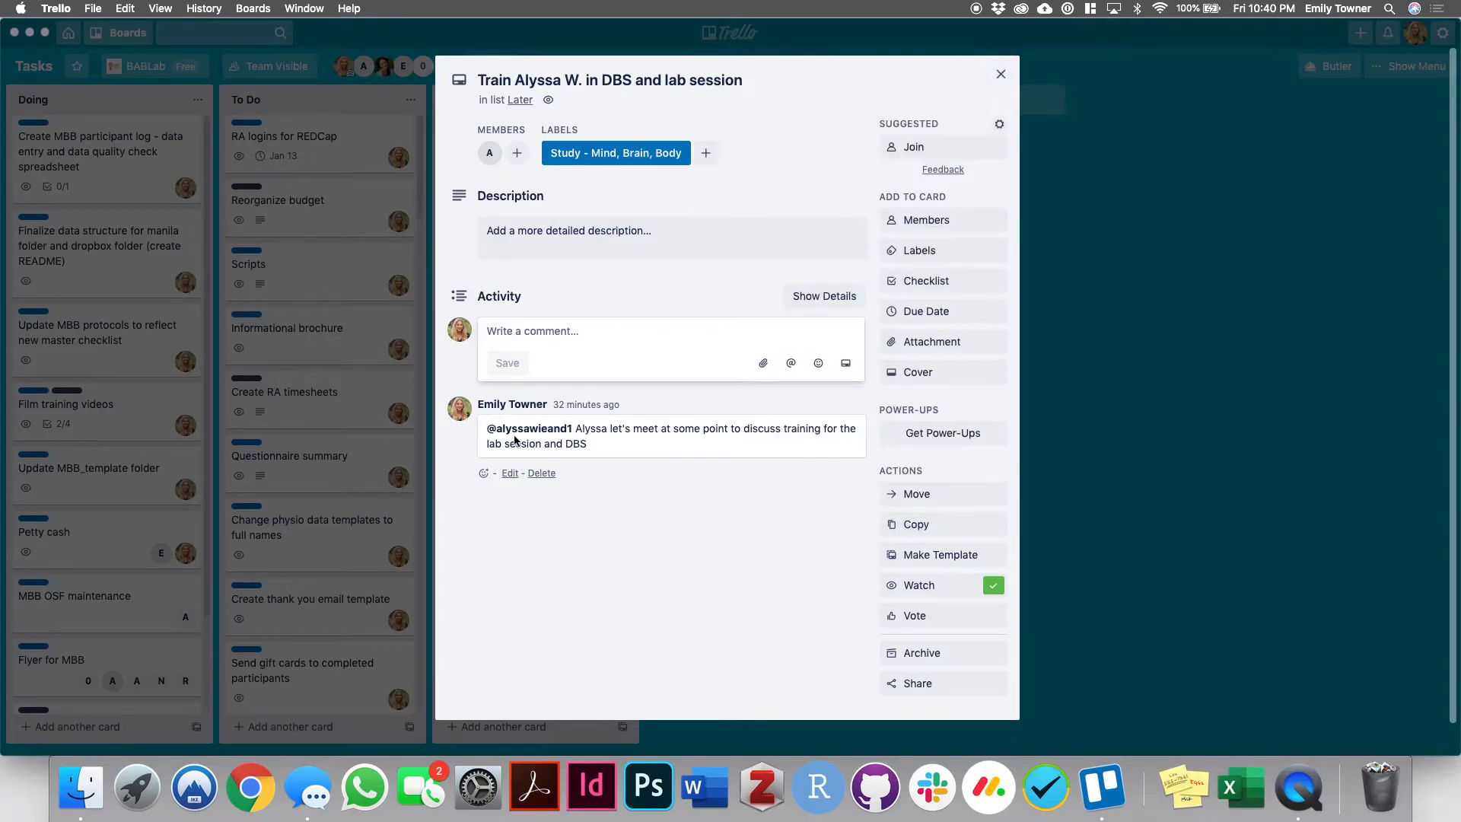
left_click(608, 429)
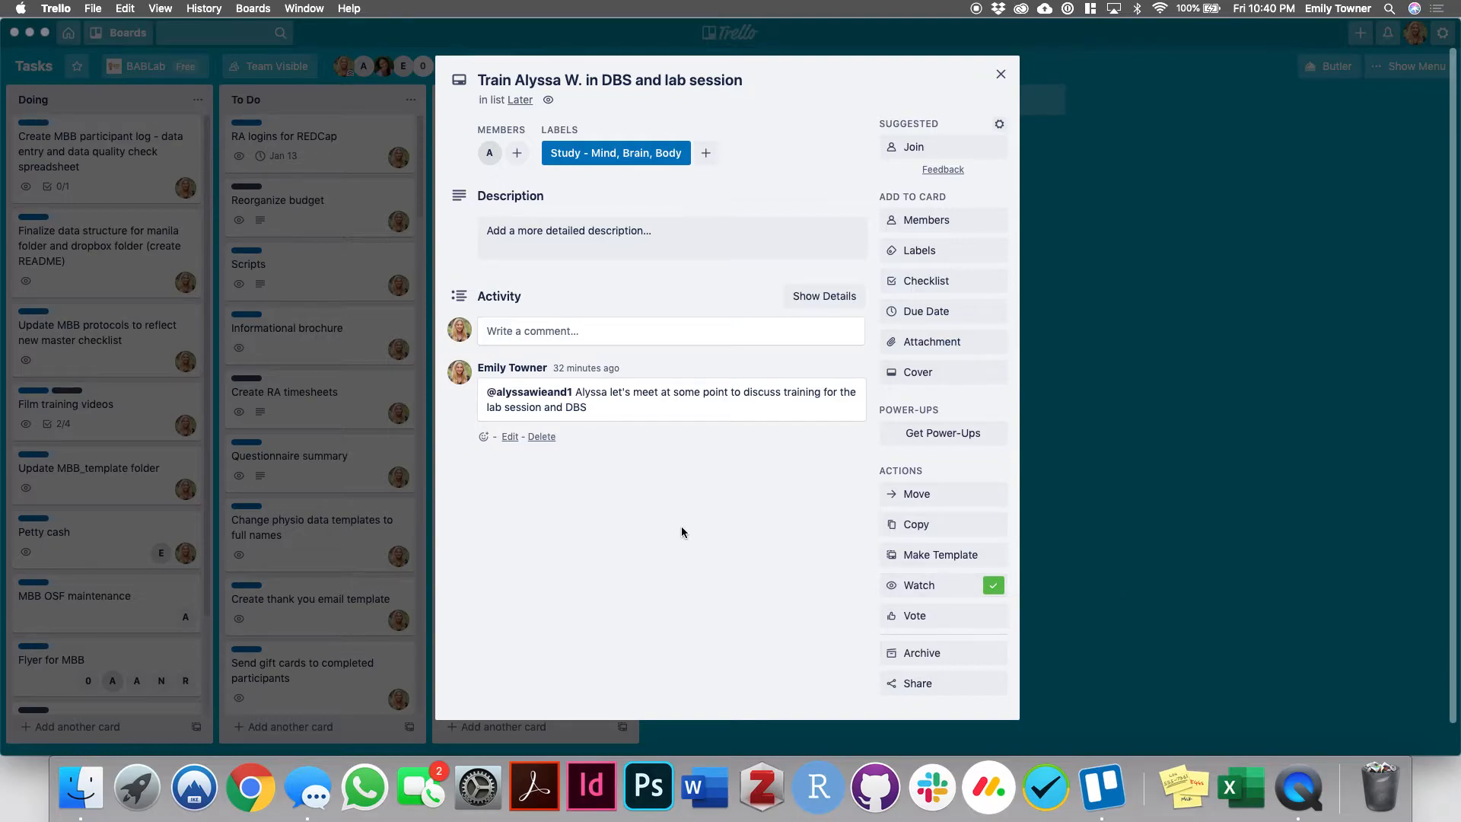
left_click(1000, 74)
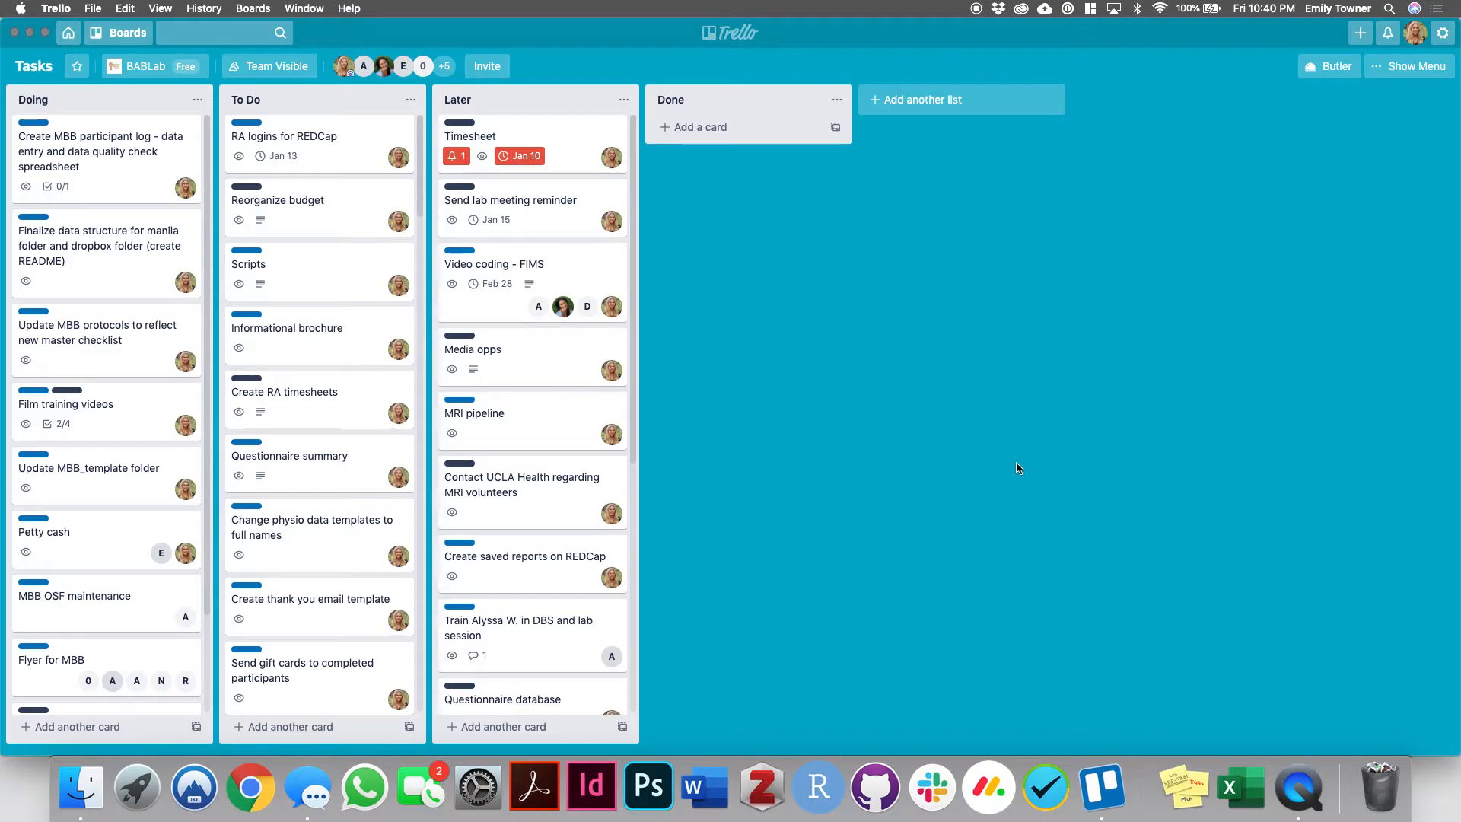
Archive the MBB OSF maintenance card in the Doing list and close the card.
left_click(97, 612)
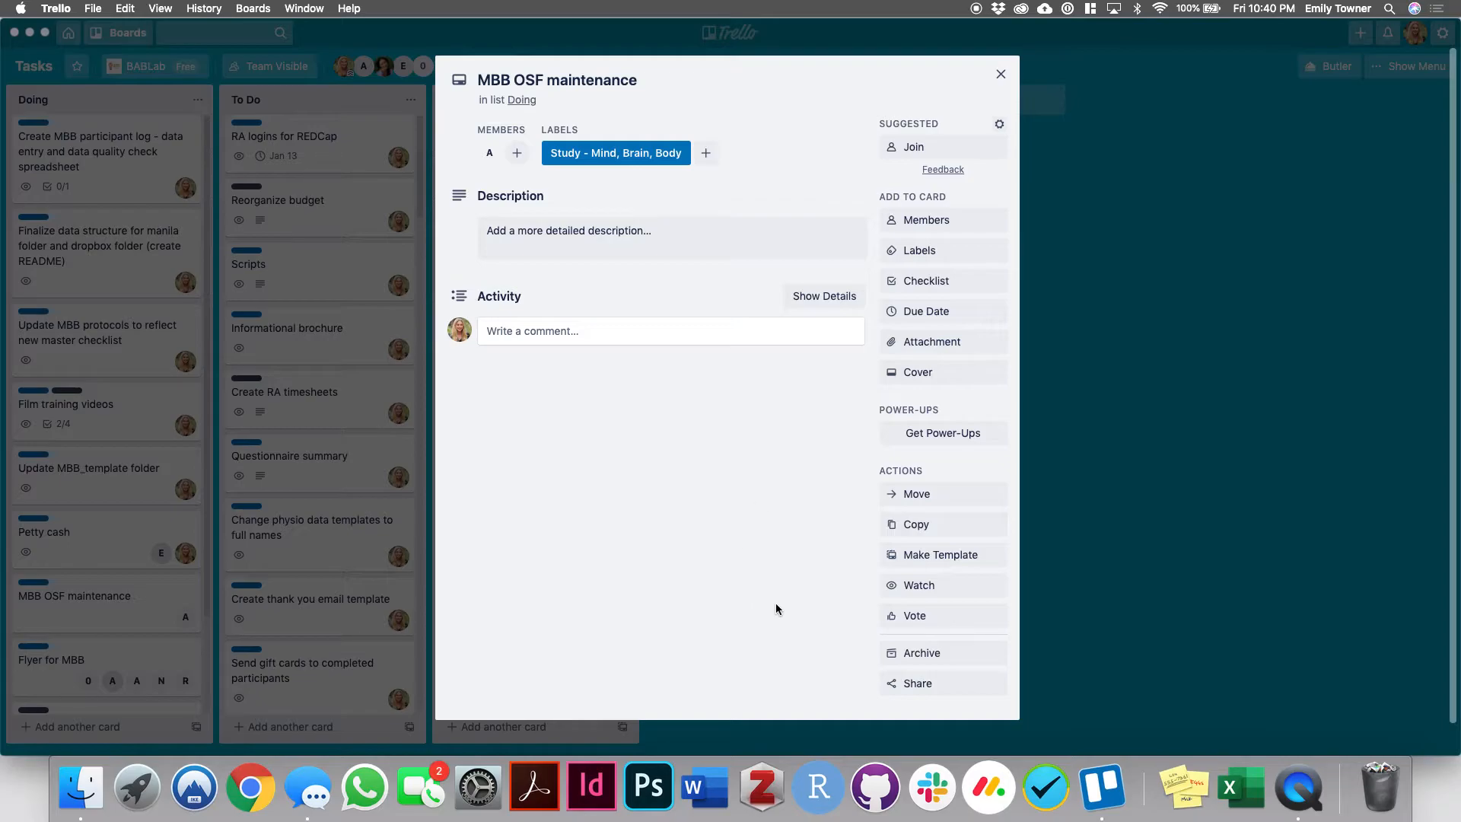
left_click(920, 652)
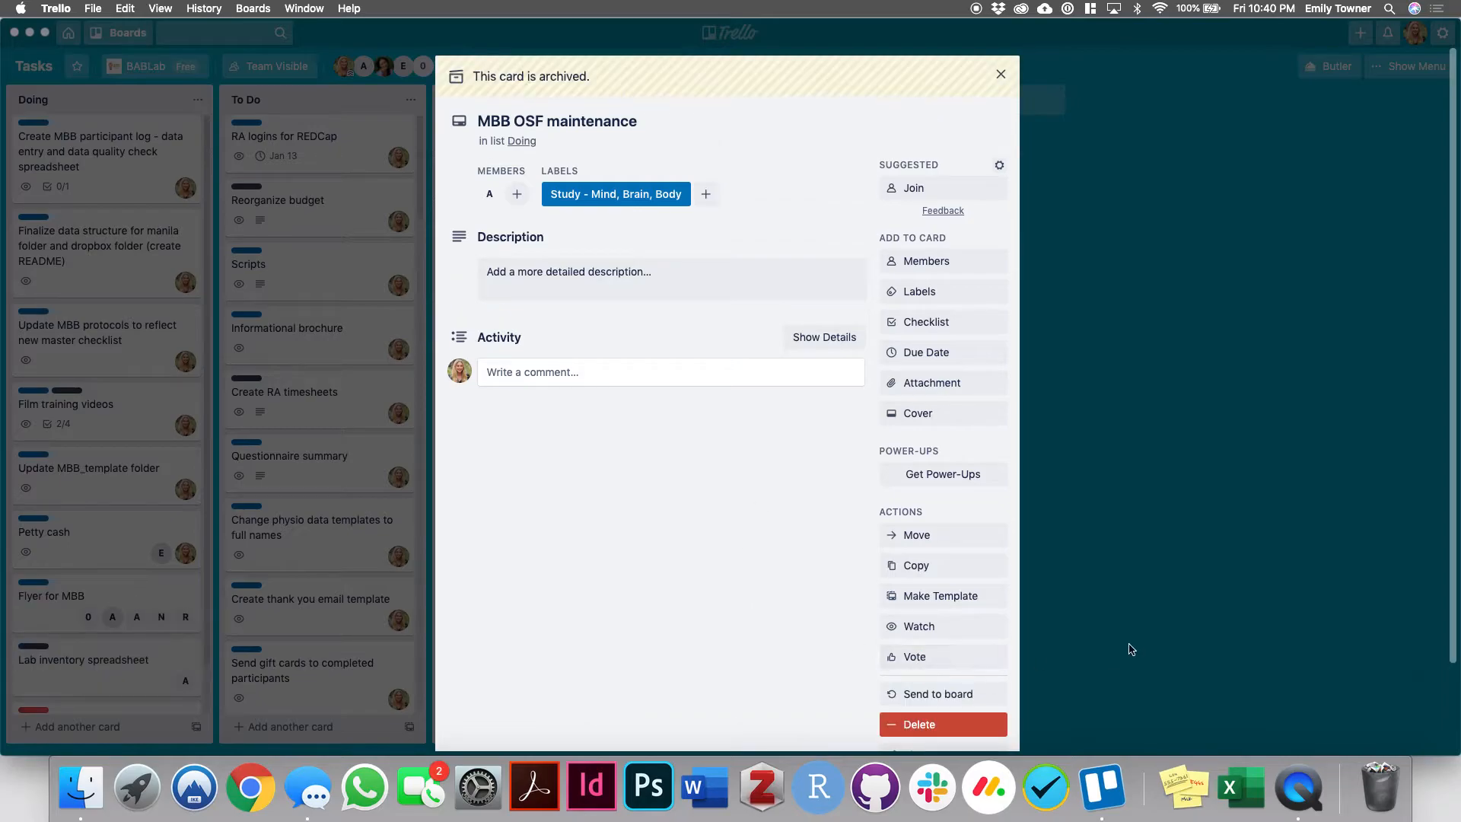
left_click(1221, 371)
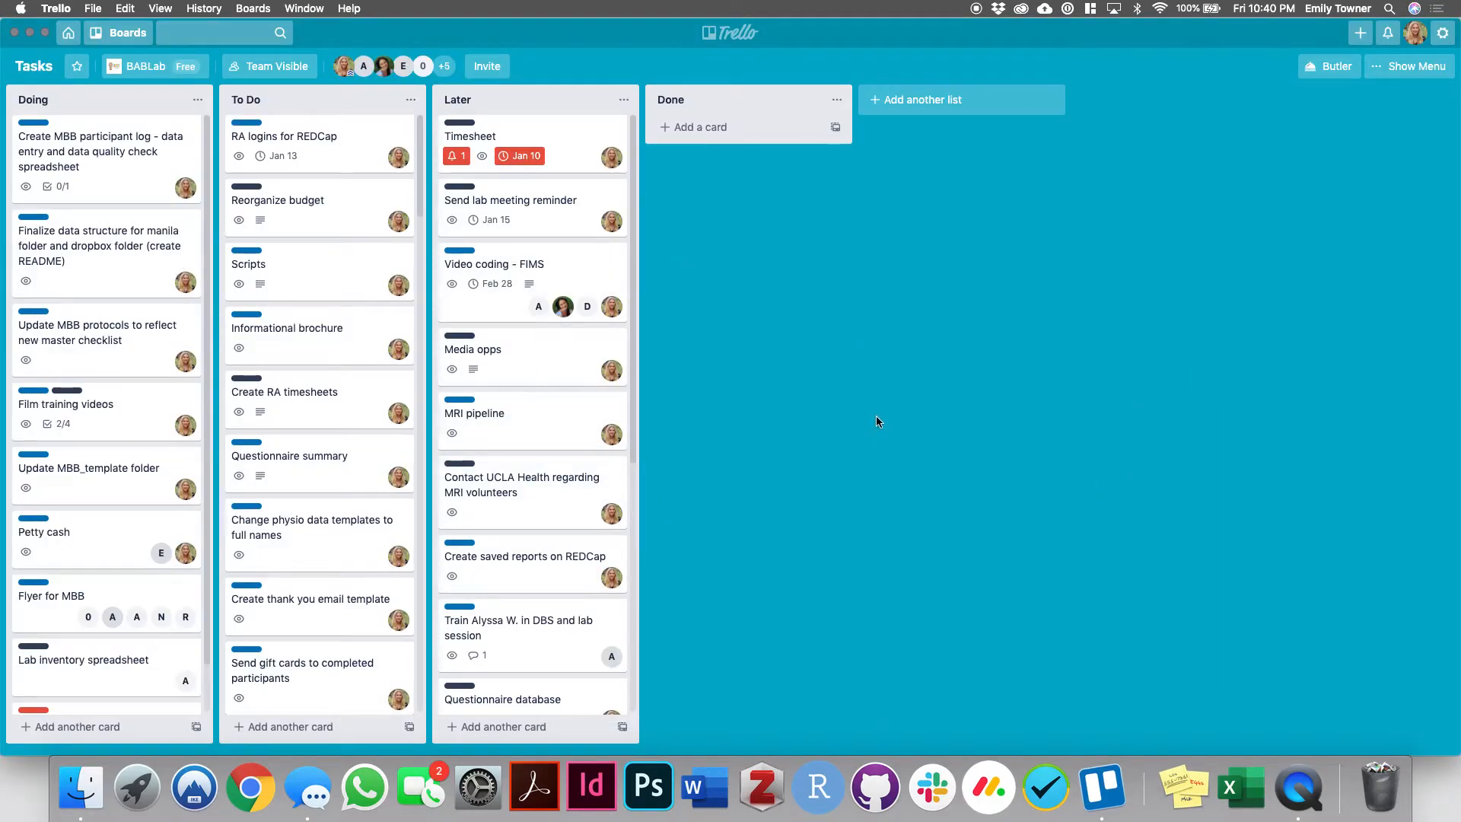
Send the archived MBB OSF maintenance card back to the board from the archived items and hide the board menu.
left_click(1402, 73)
scroll(1293, 319, "up", 3)
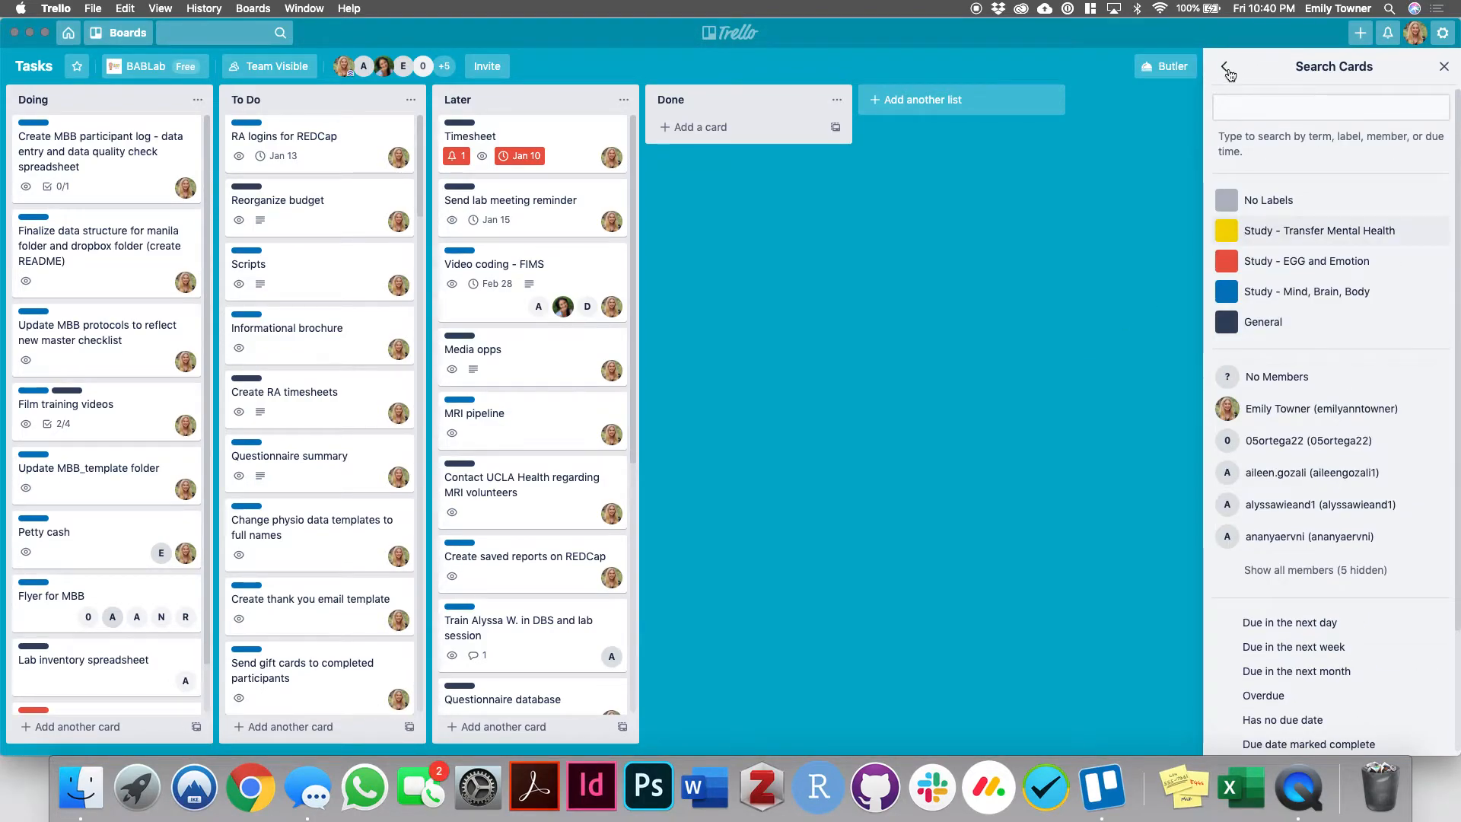
left_click(1226, 66)
left_click(1255, 222)
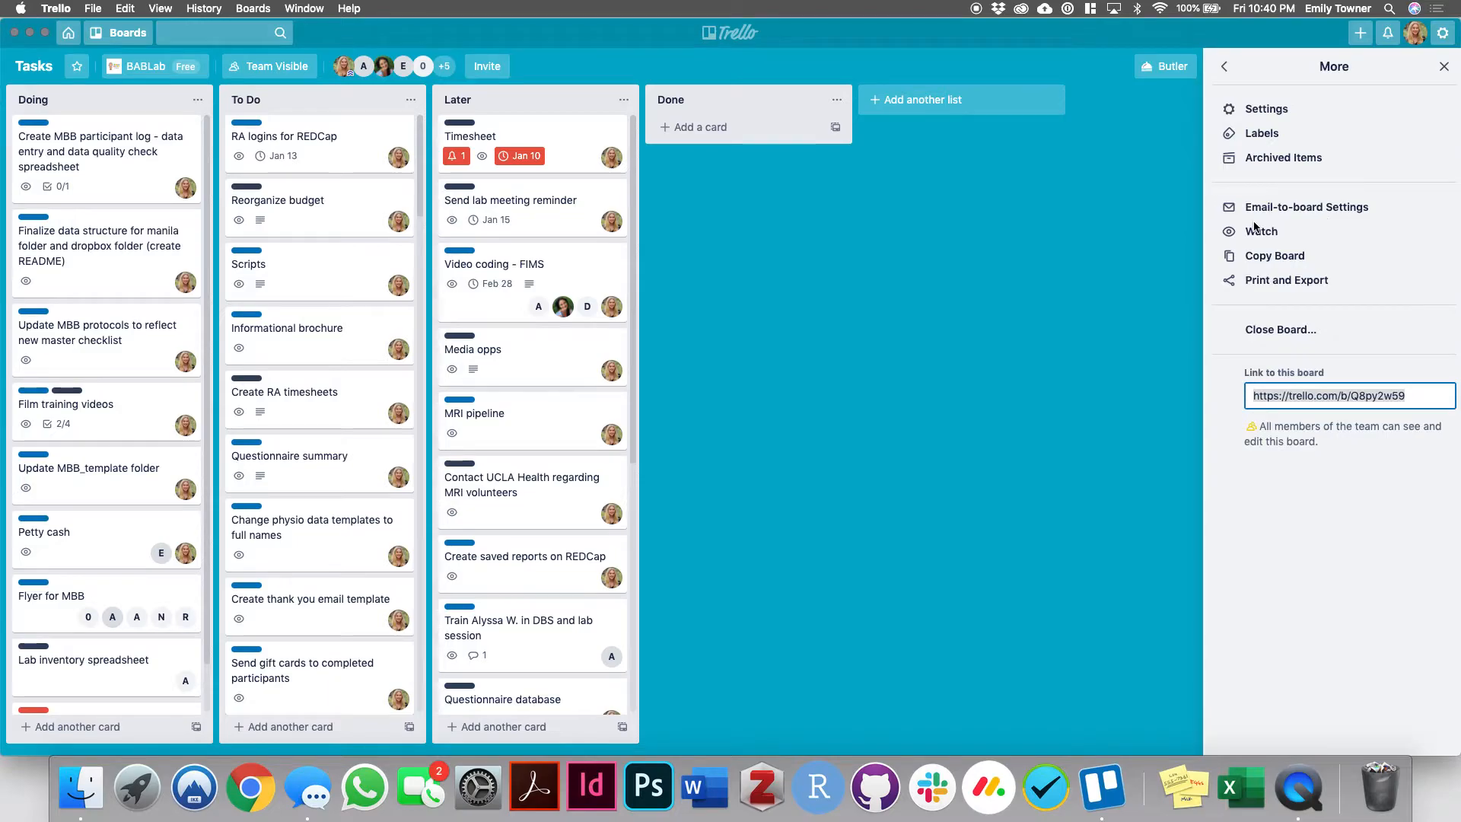
left_click(1264, 167)
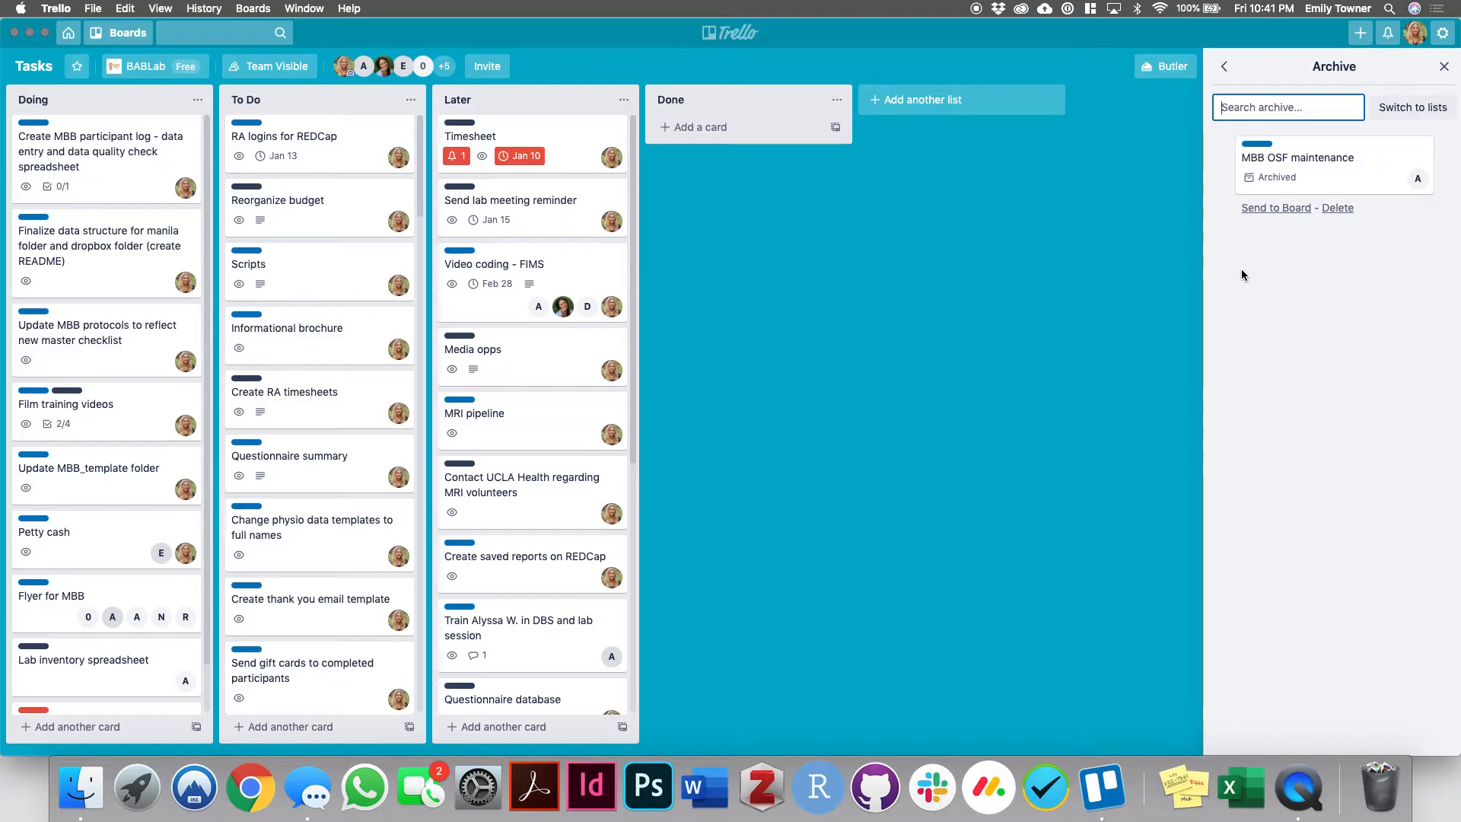
left_click(1255, 208)
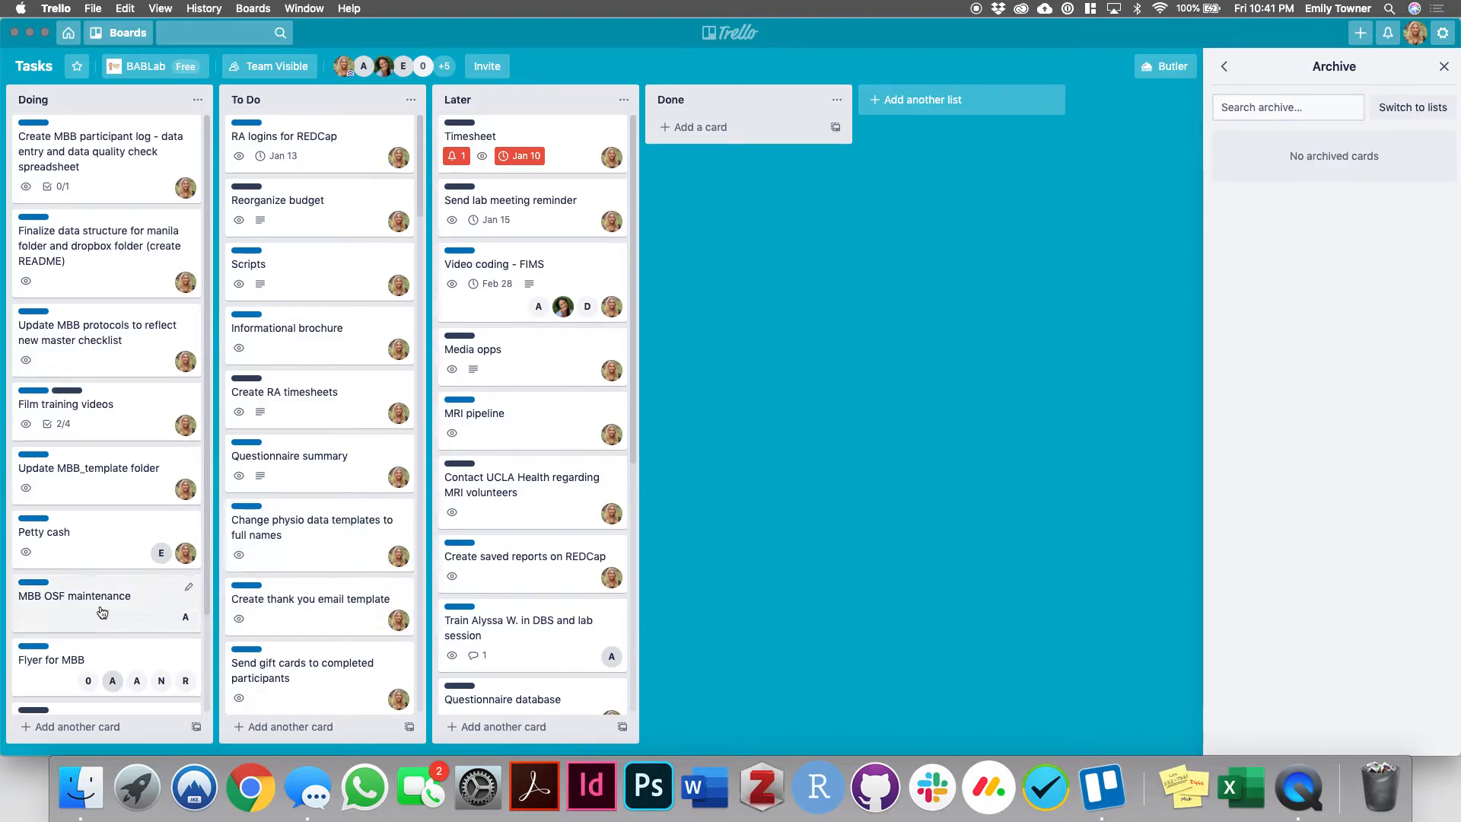
left_click(1443, 70)
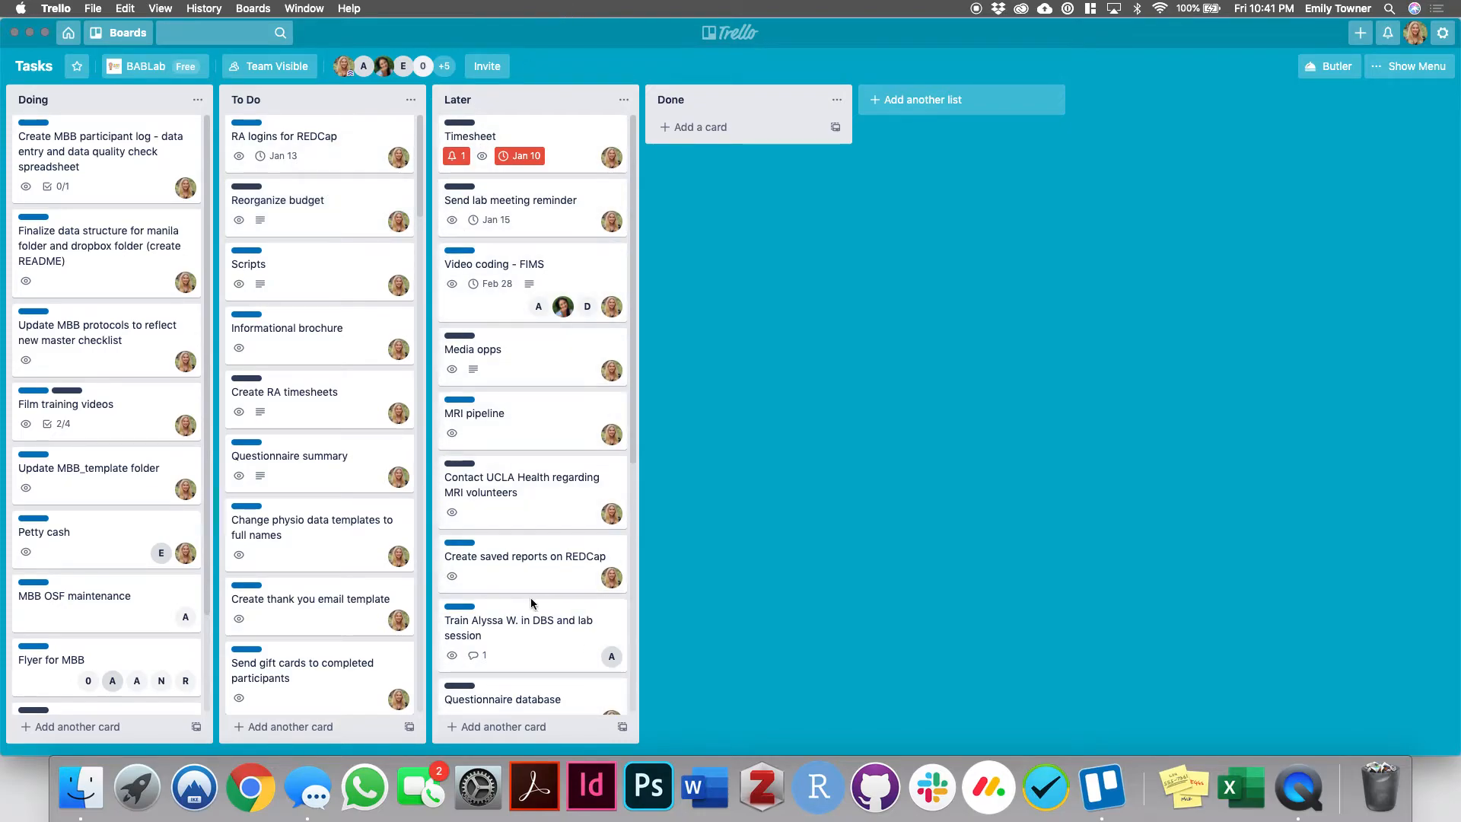
Set the due date of the Reorganize budget card in To Do to January 17, 2020 at 9:00 AM and close the card.
scroll(532, 606, "down", 1)
scroll(532, 606, "down", 5)
scroll(531, 597, "up", 8)
left_click(301, 204)
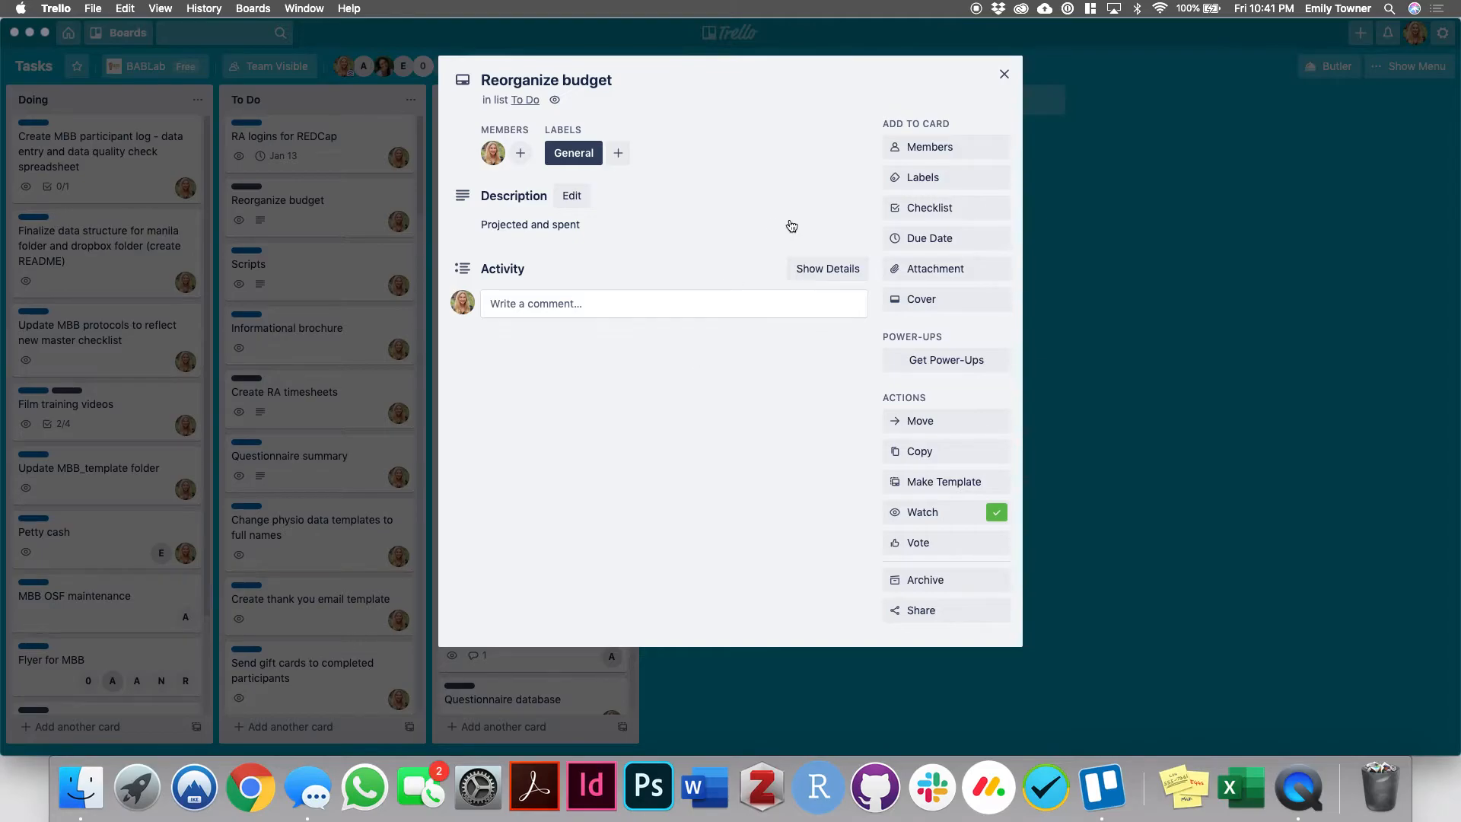
left_click(920, 241)
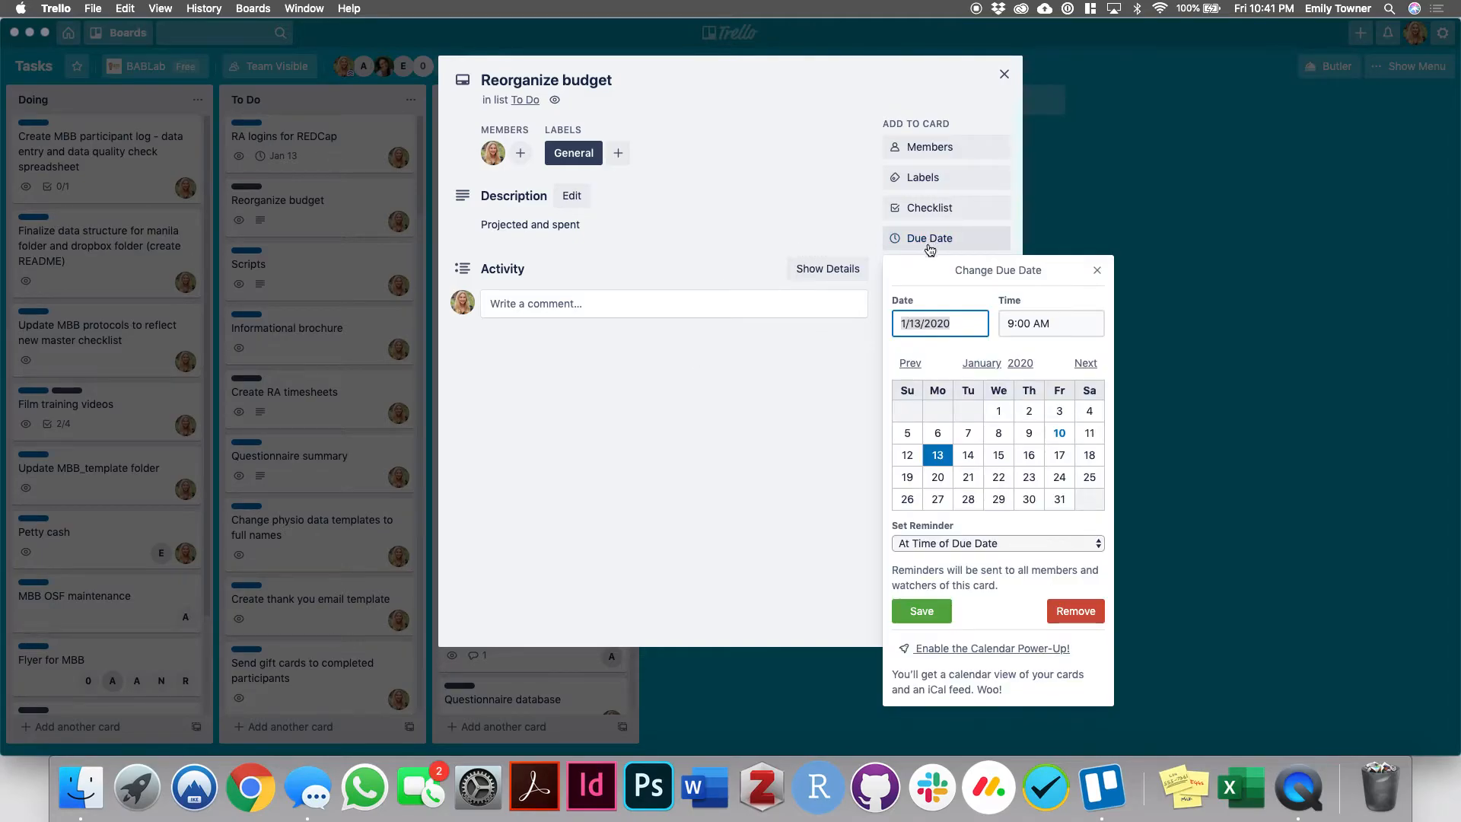
left_click(1059, 455)
left_click(924, 610)
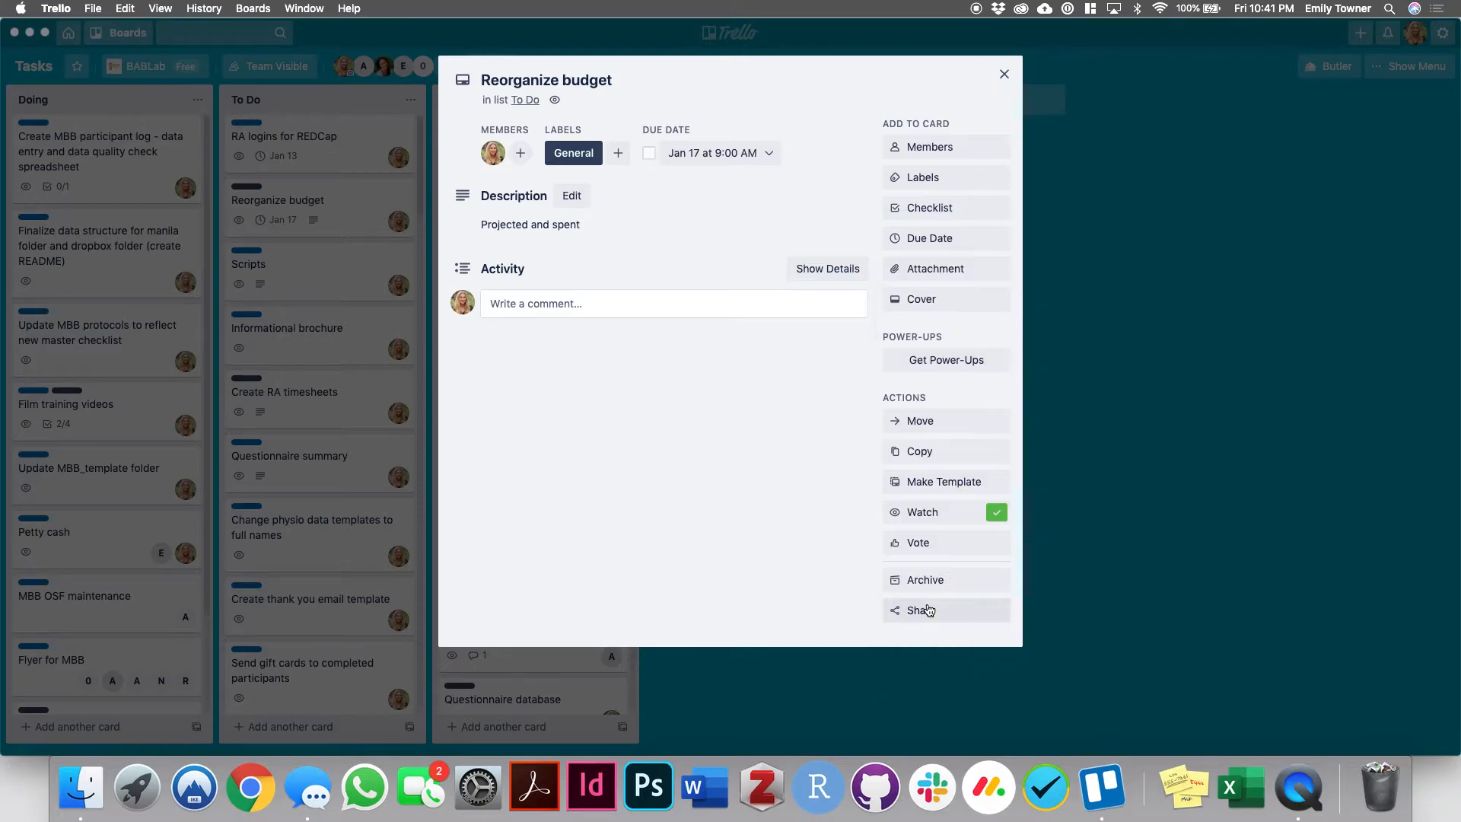
left_click(1180, 380)
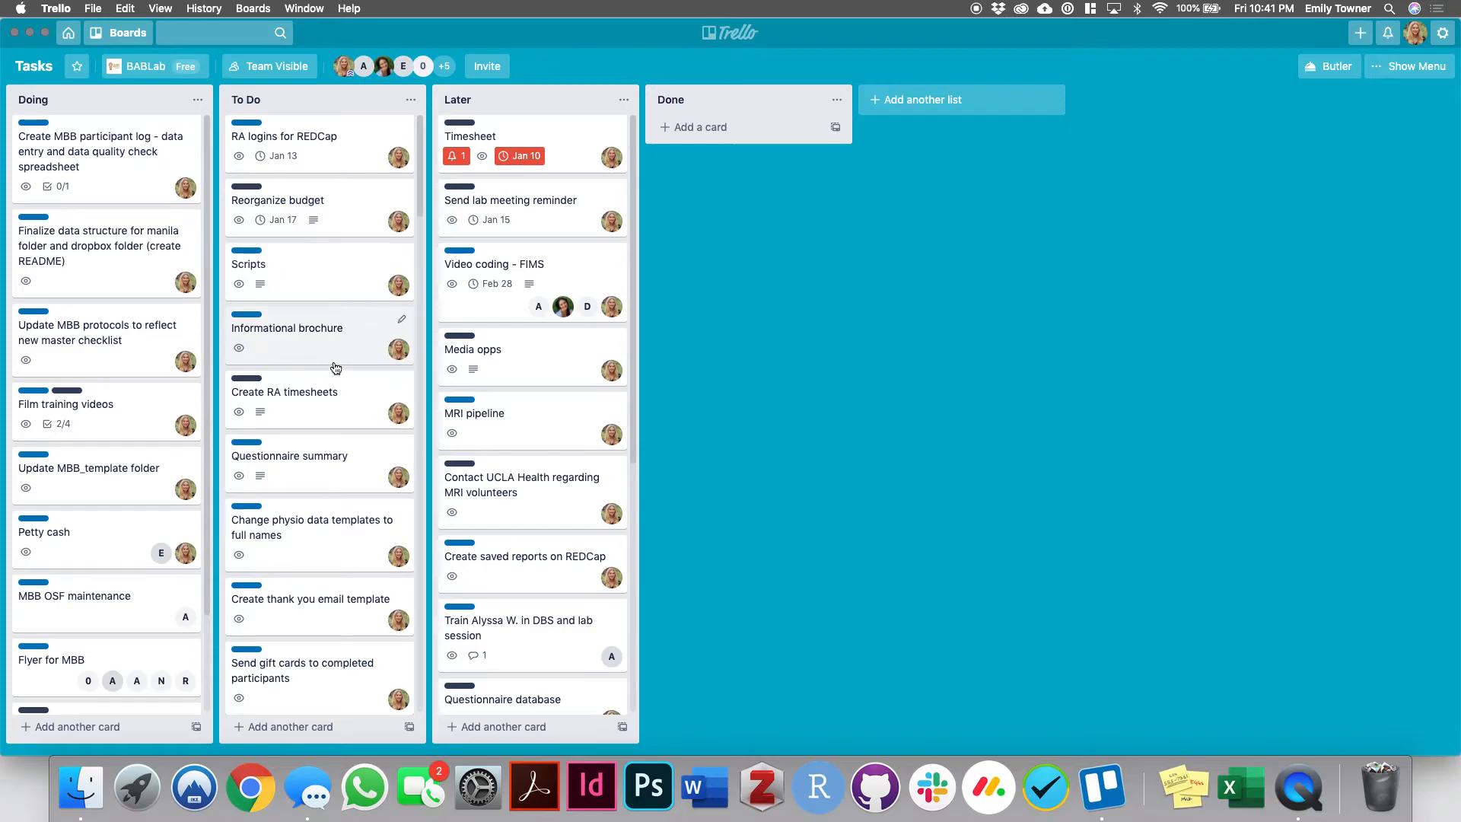
Filter the board to your own cards and hide the board menu, keeping the filter active.
scroll(303, 417, "down", 10)
scroll(303, 417, "up", 10)
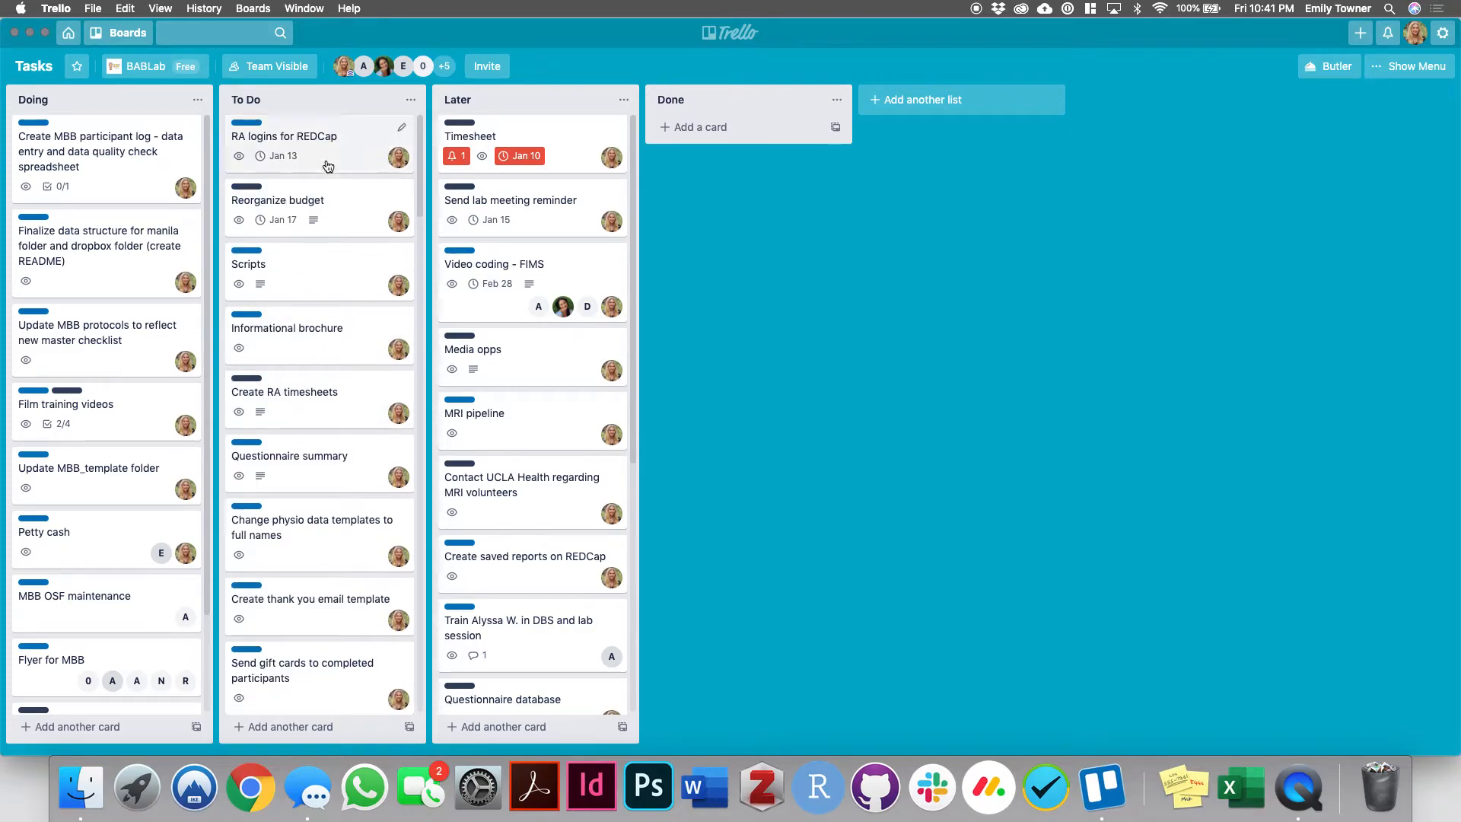
left_click(1429, 73)
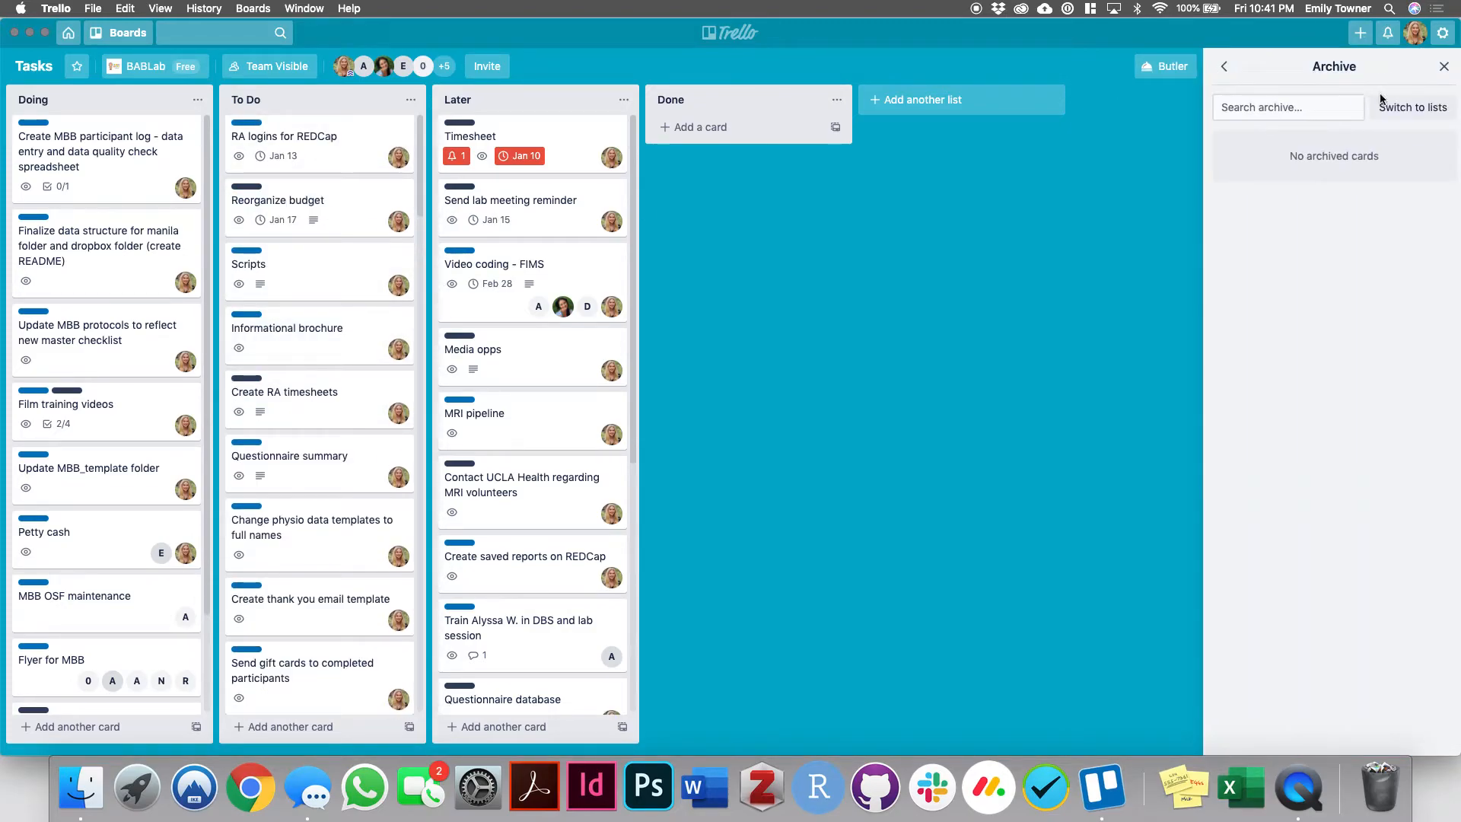
left_click(1224, 67)
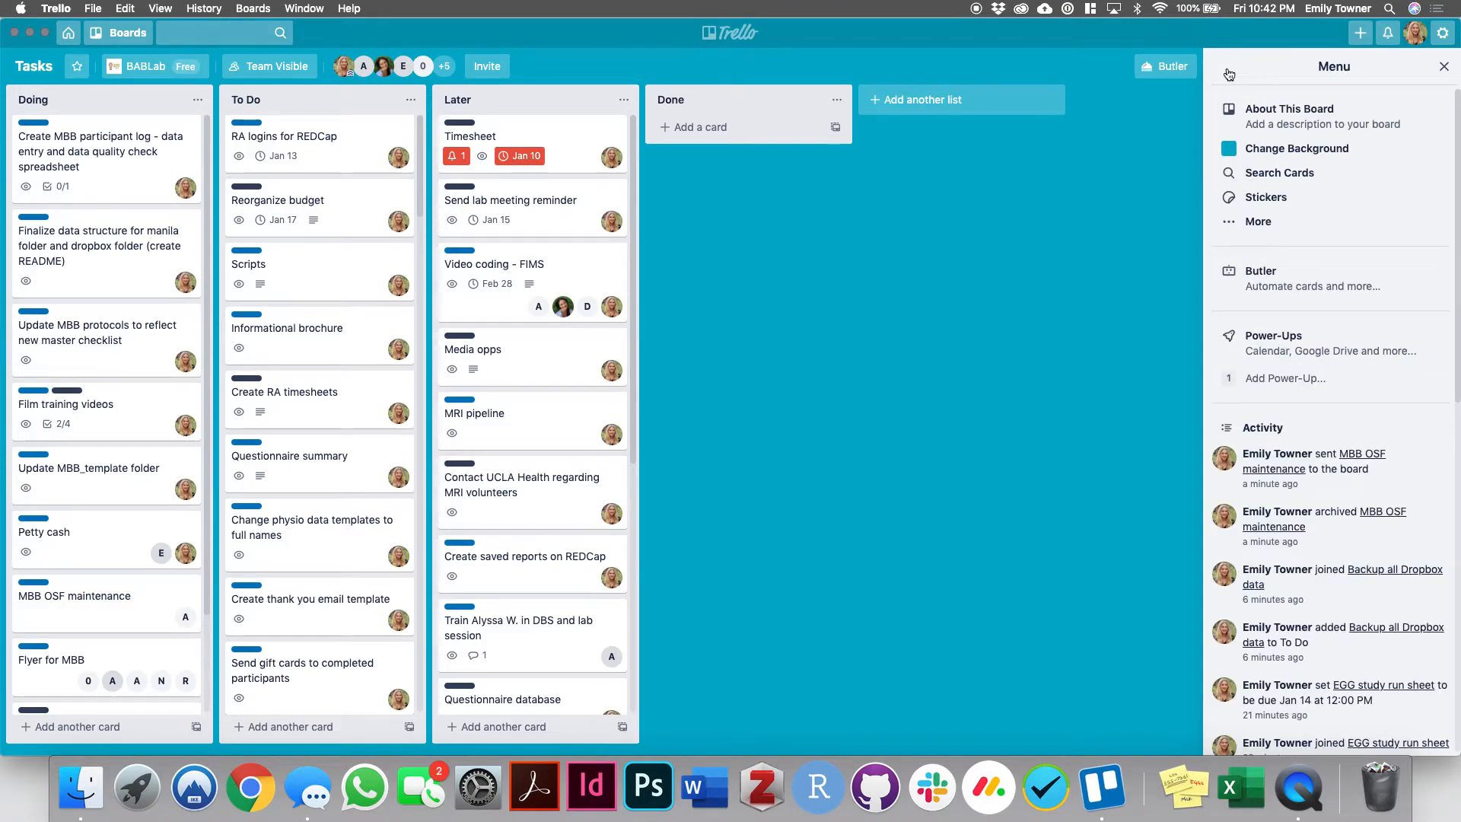
left_click(1260, 174)
left_click(1259, 409)
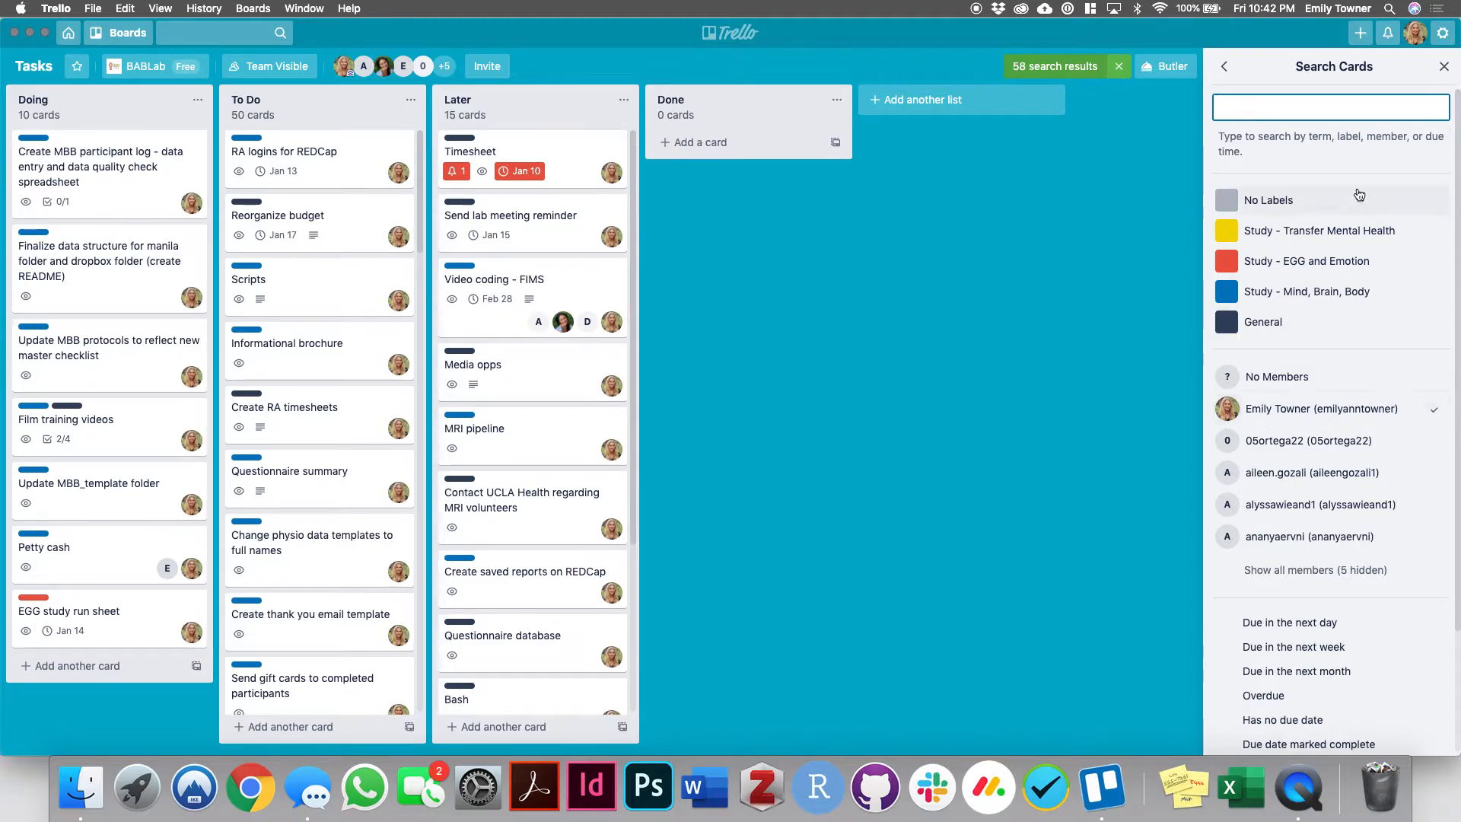
left_click(1444, 67)
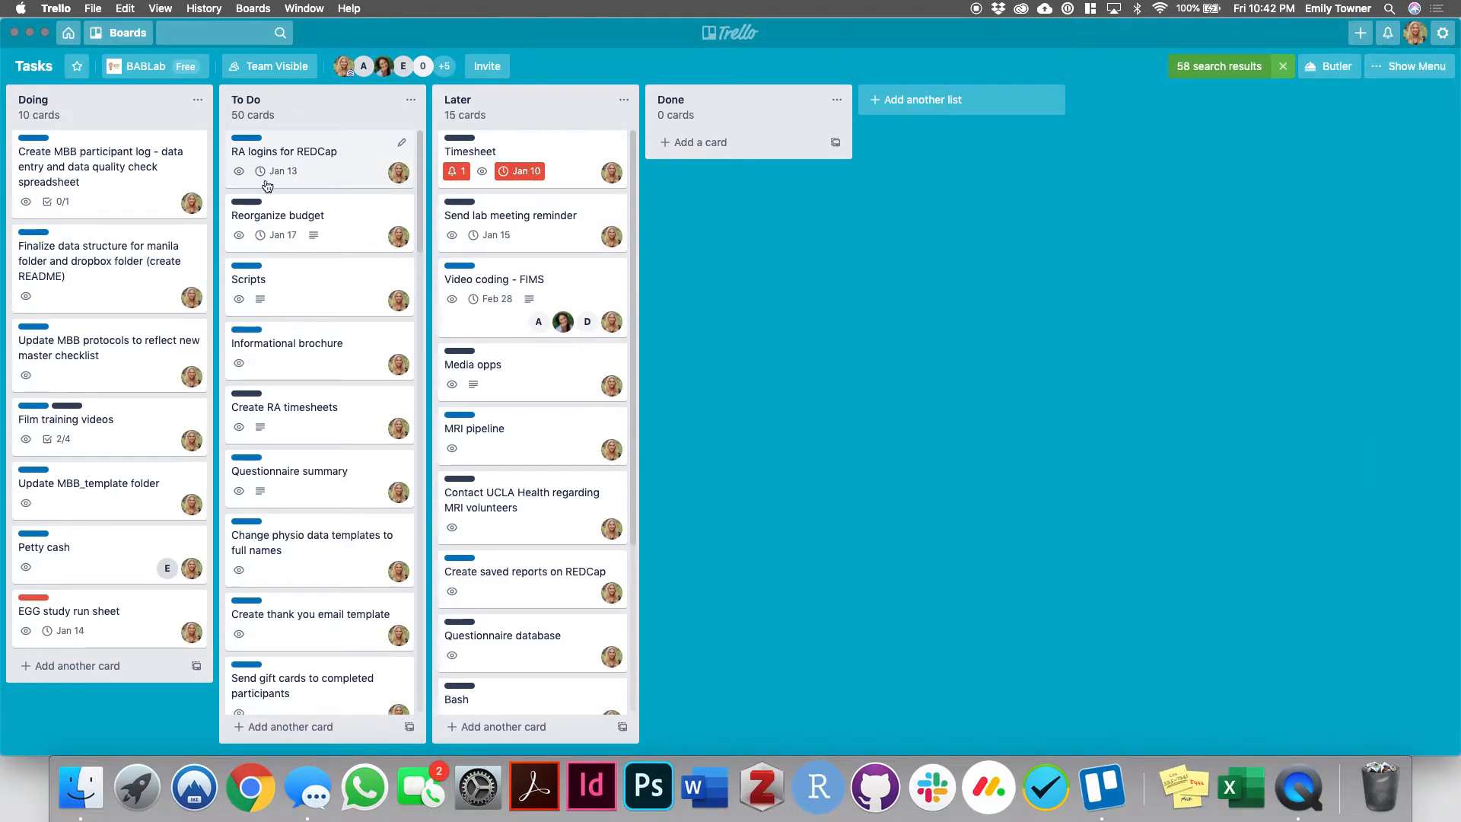
Review the filtered To Do list down to its last card and sort the list by due date.
scroll(284, 487, "down", 1)
scroll(284, 486, "down", 10)
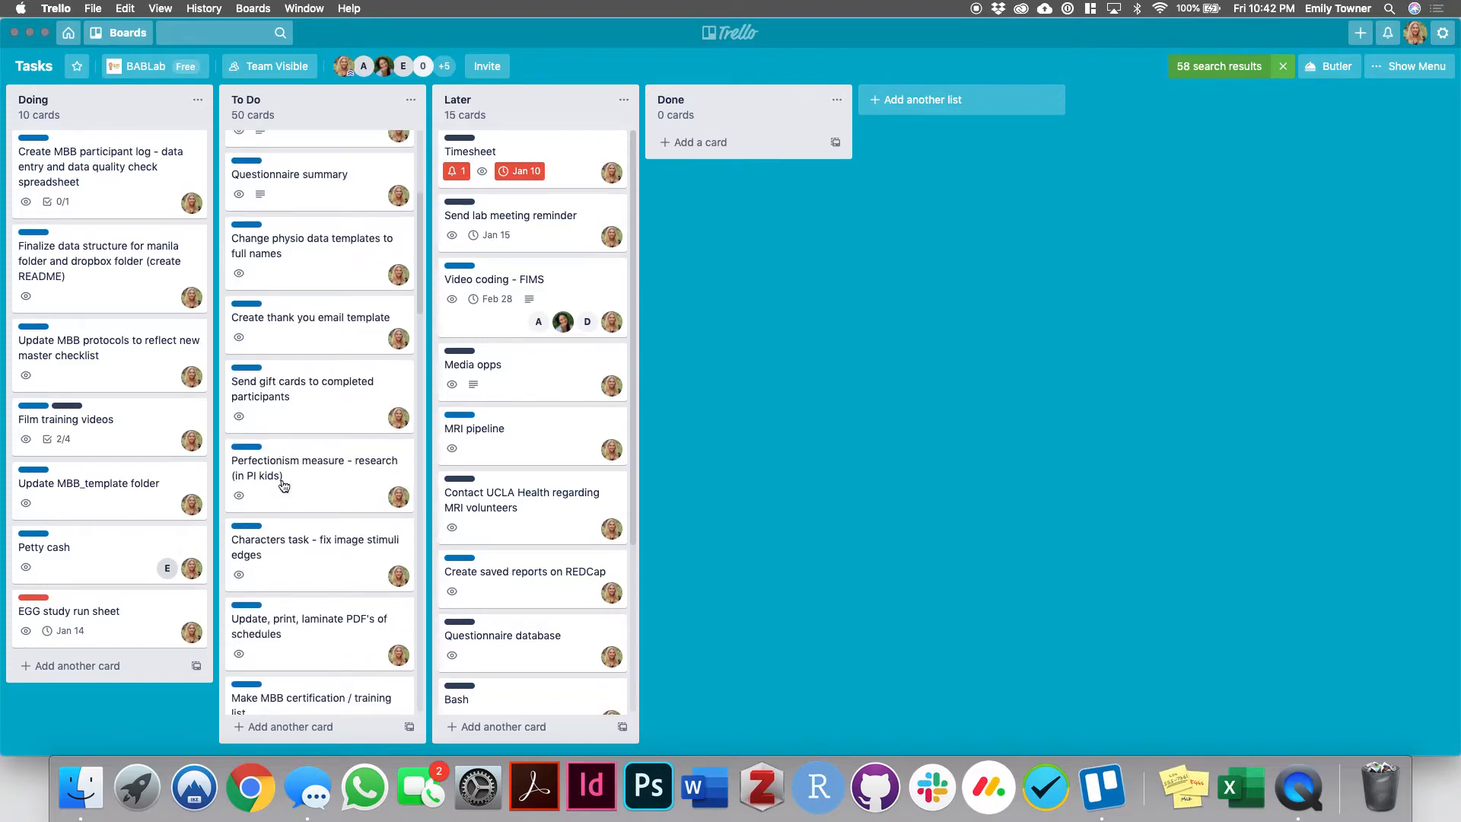
scroll(283, 487, "down", 12)
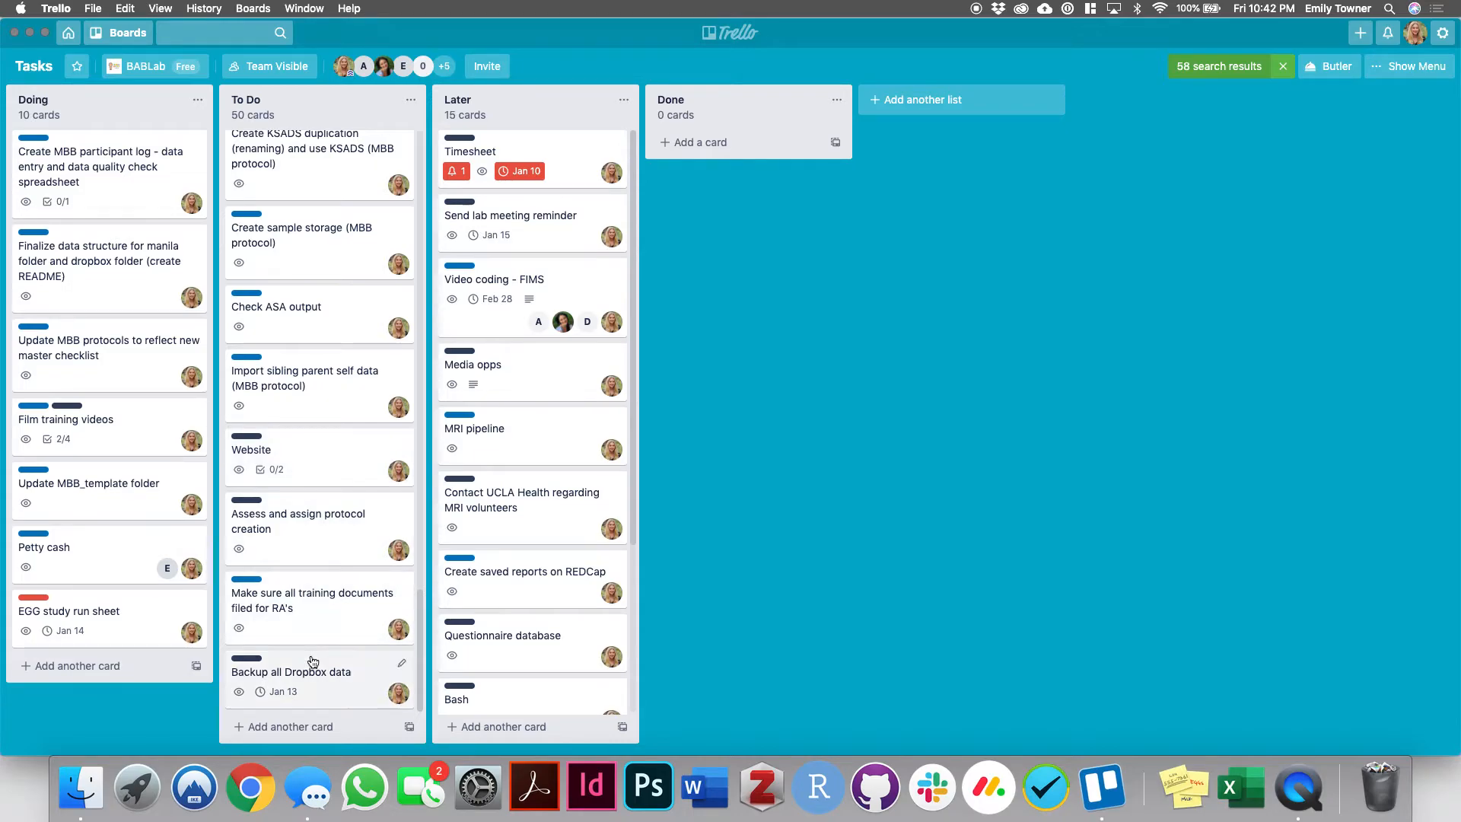
scroll(304, 592, "up", 1)
scroll(304, 592, "up", 15)
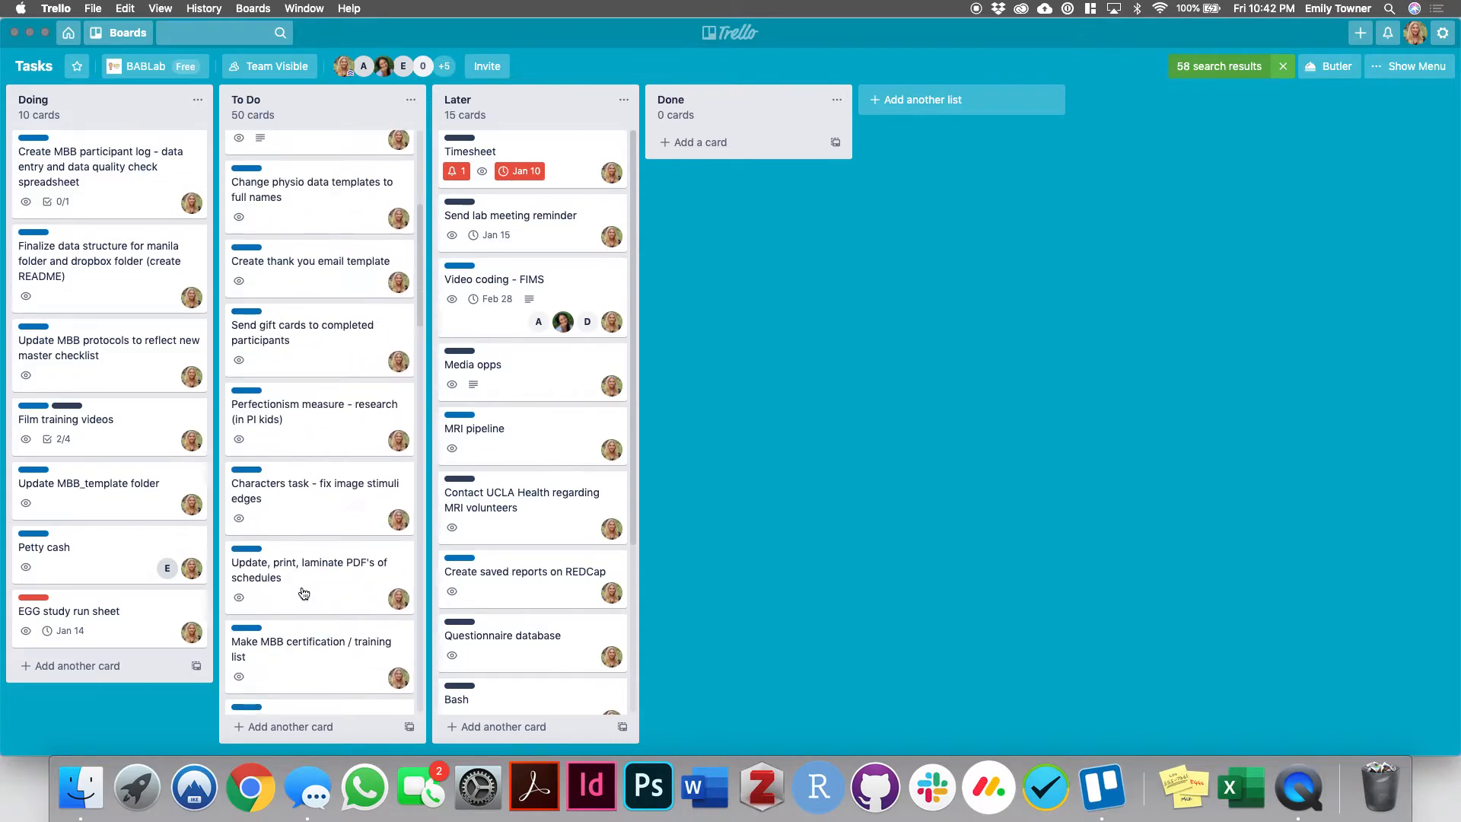
left_click(410, 101)
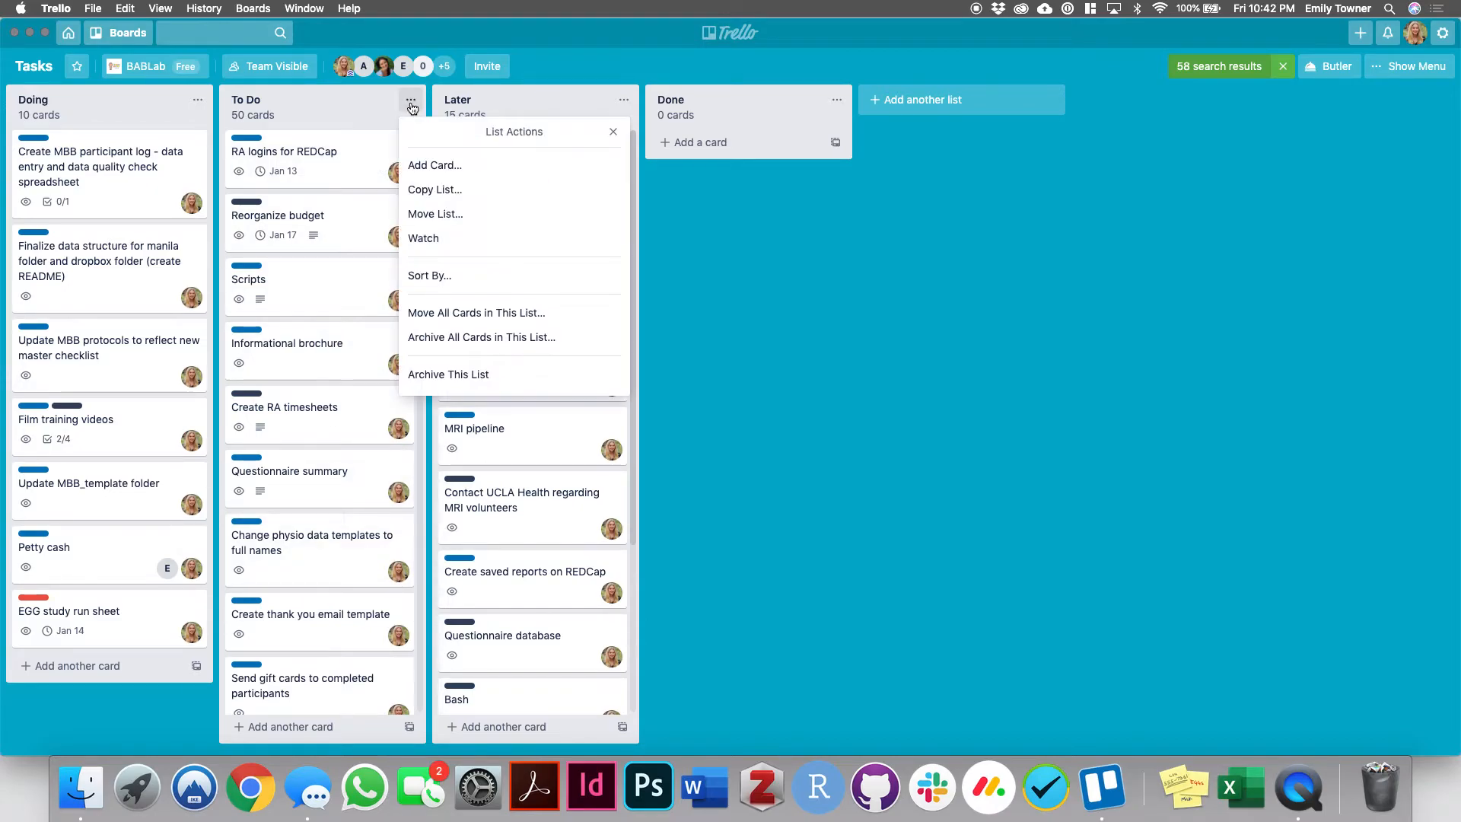
left_click(429, 275)
left_click(430, 238)
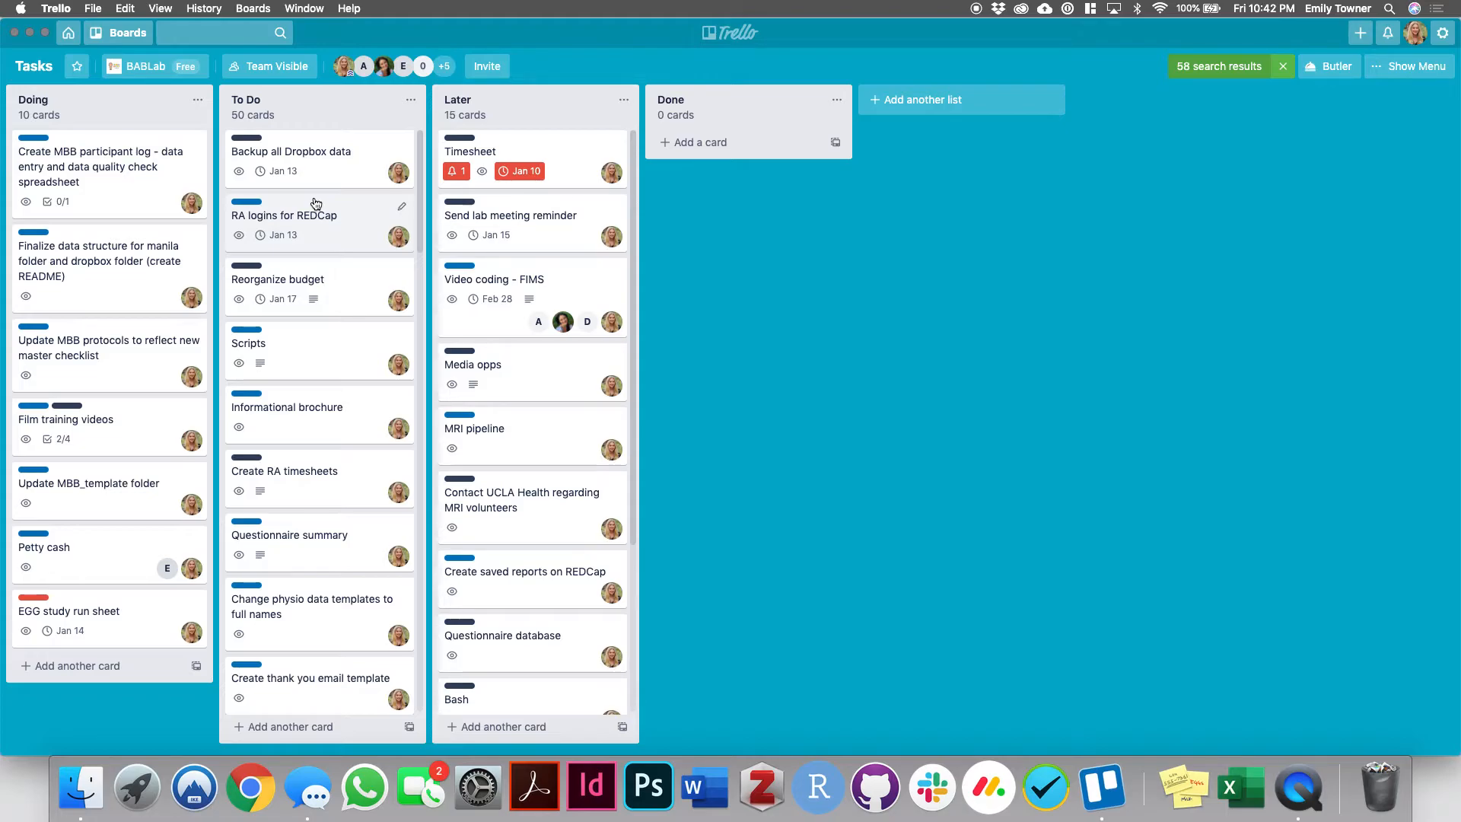
Examine the notifications for the Timesheet card's due date reminder and close them.
left_click(1386, 35)
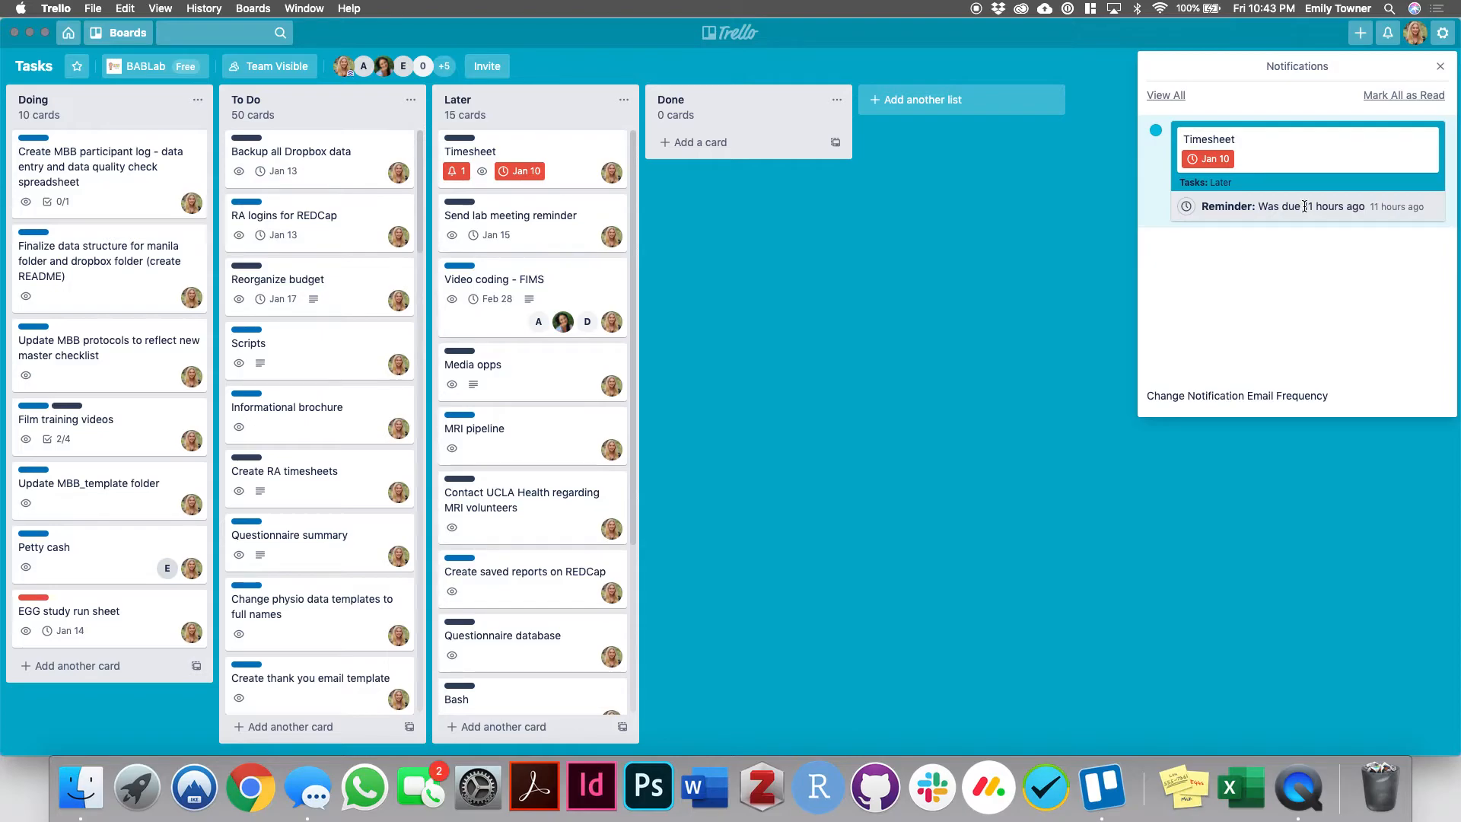
left_click_drag(1304, 206, 1336, 206)
left_click(1322, 263)
left_click(1440, 66)
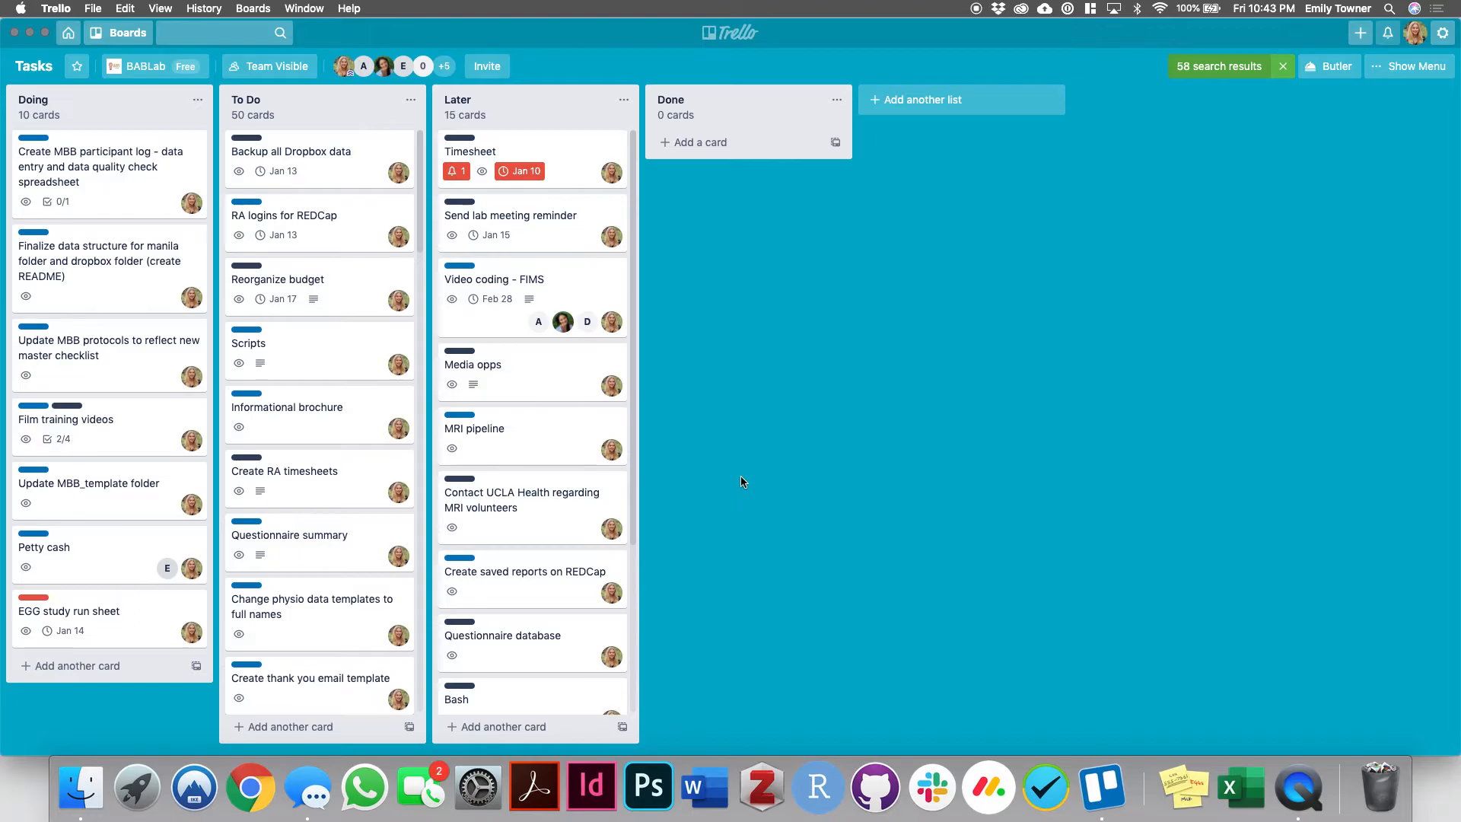
Add the item "Budgeting" to the To Do checklist of the Film training videos card and close the card.
left_click(106, 436)
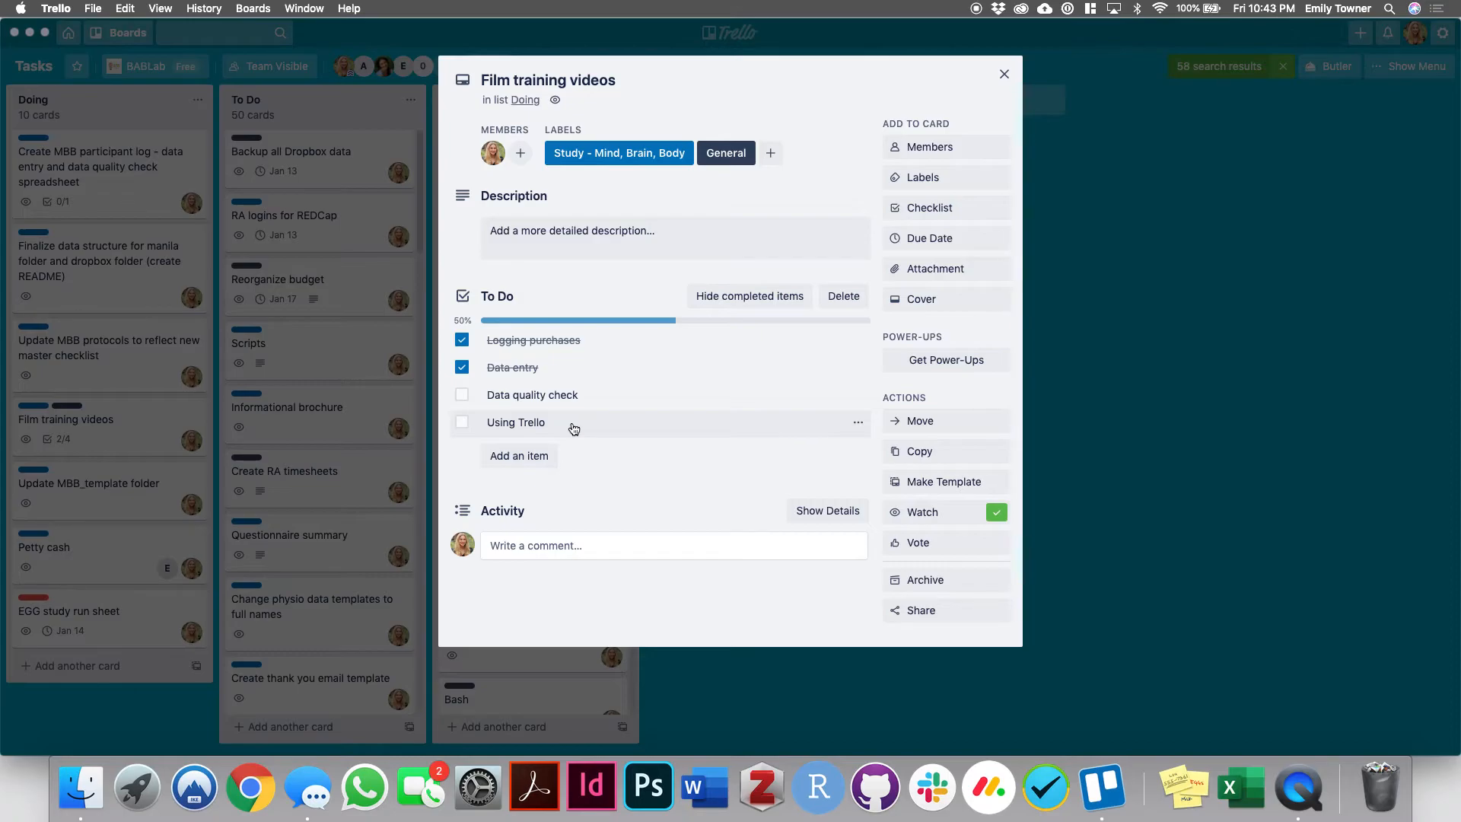
left_click(536, 459)
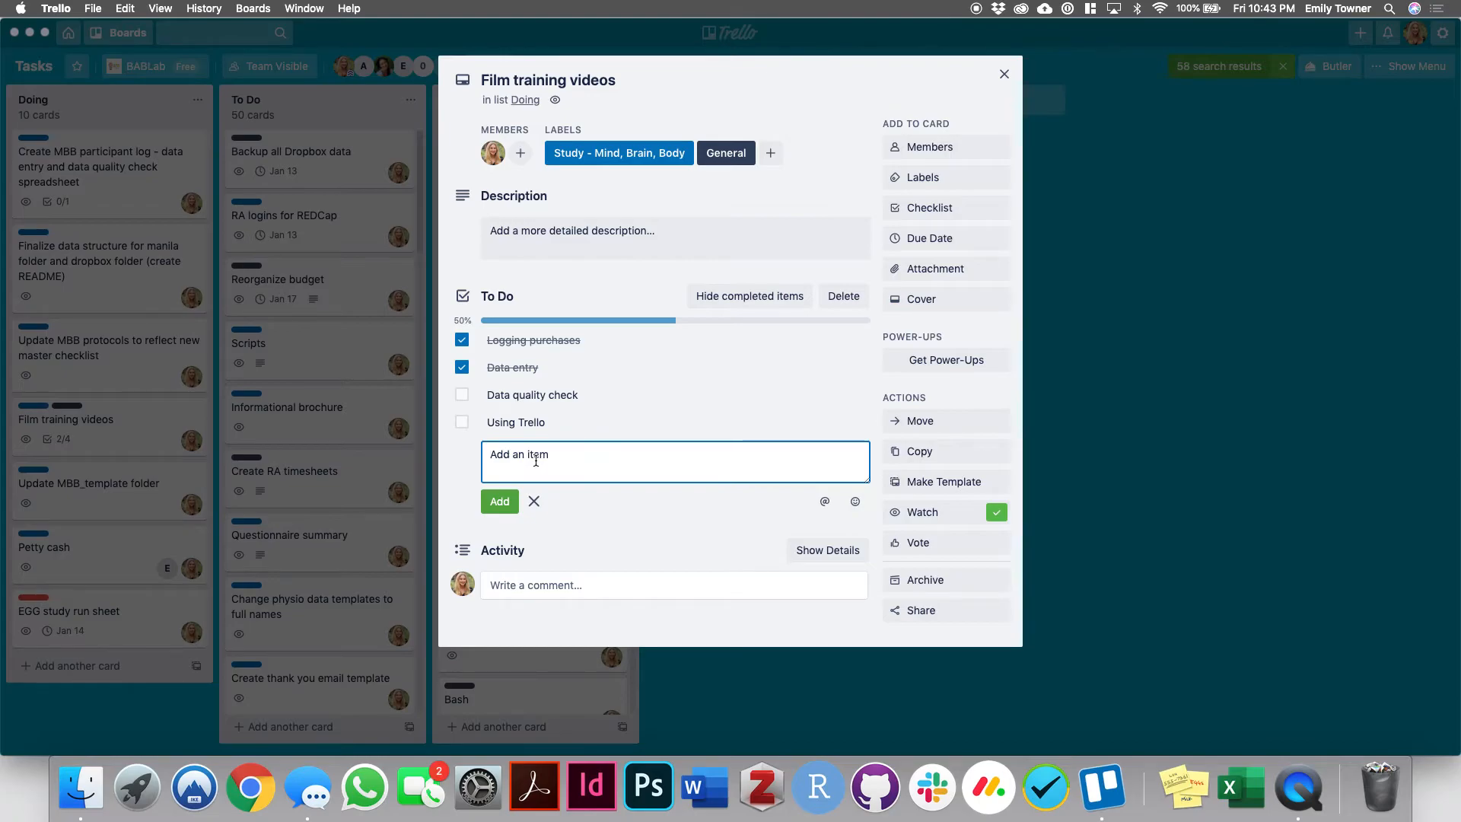
type("Budgeting")
key("Return")
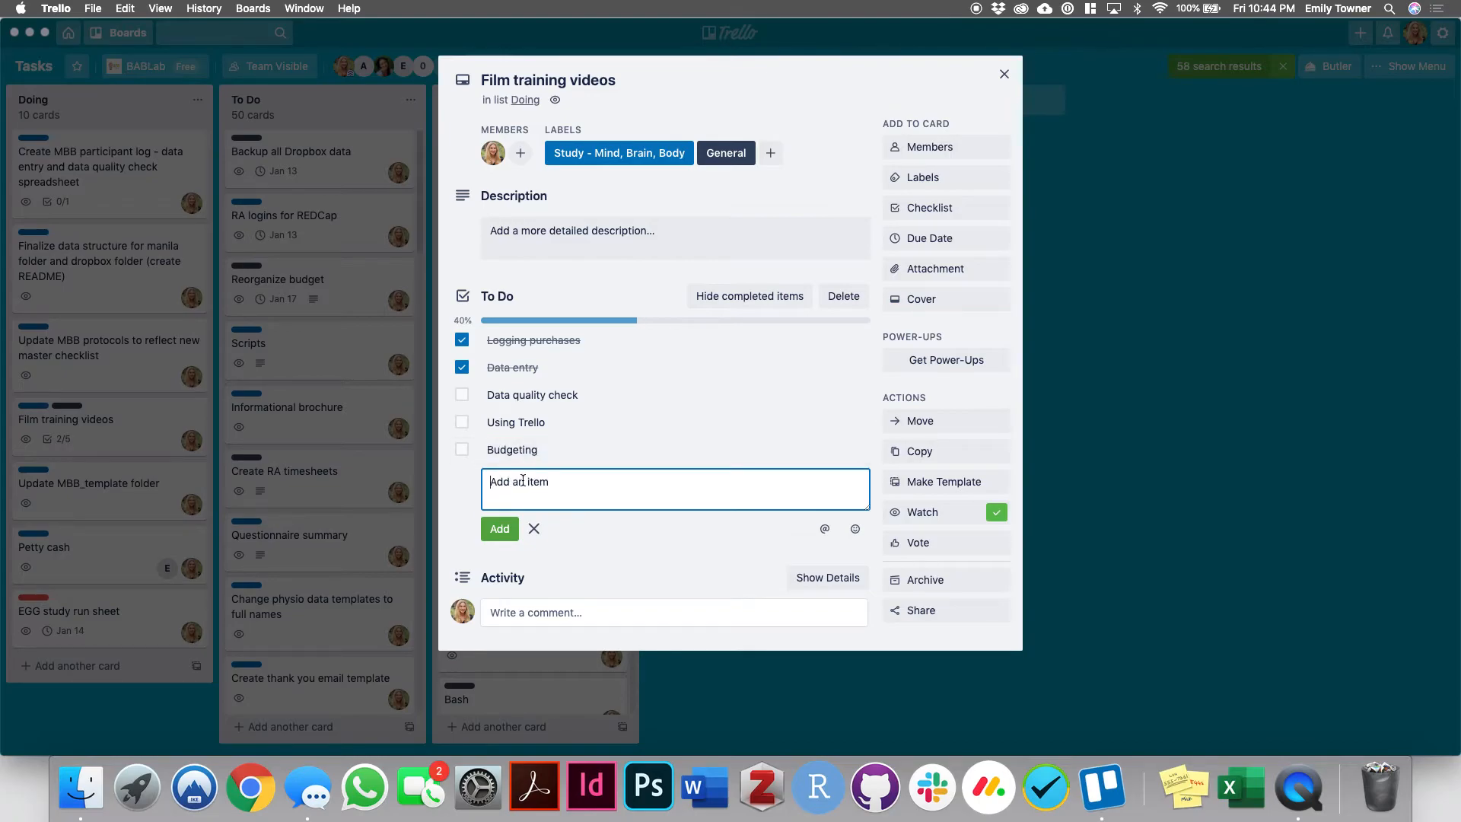
left_click(1004, 74)
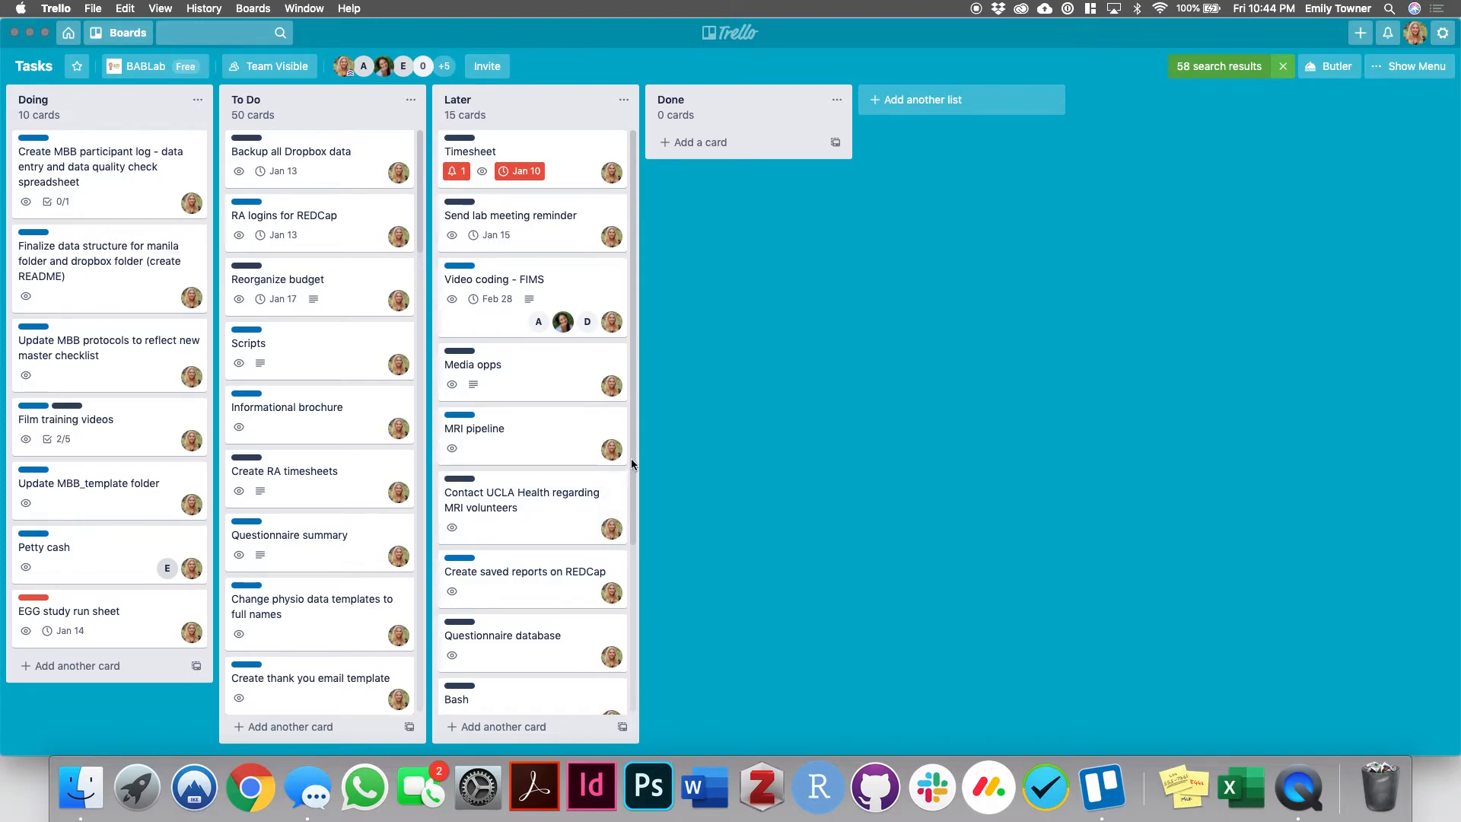
scroll(637, 456, "down", 5)
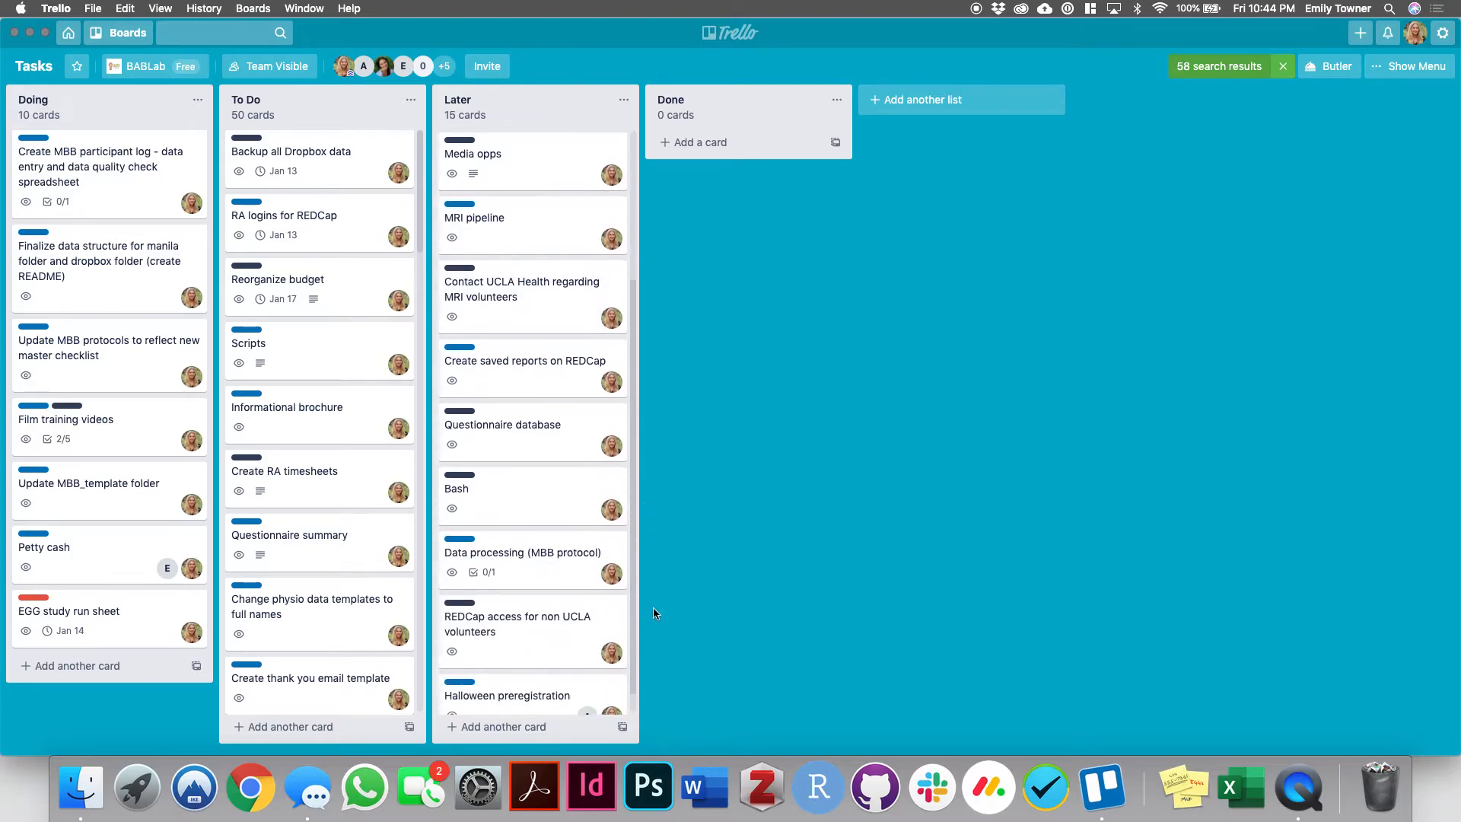
scroll(635, 669, "up", 5)
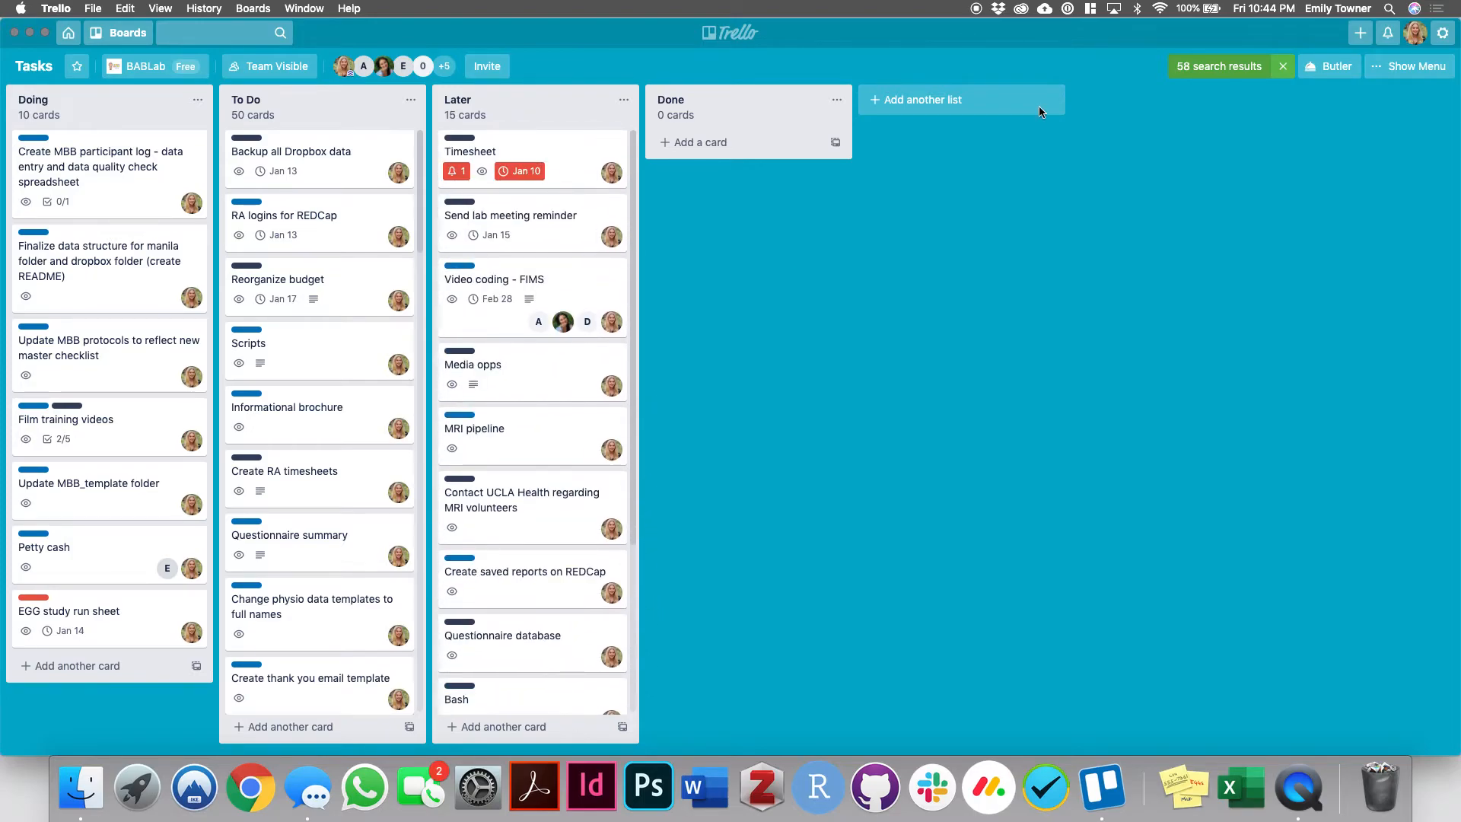
Clear the card filter to show all cards again and go down to the end of the To Do list.
left_click(1281, 66)
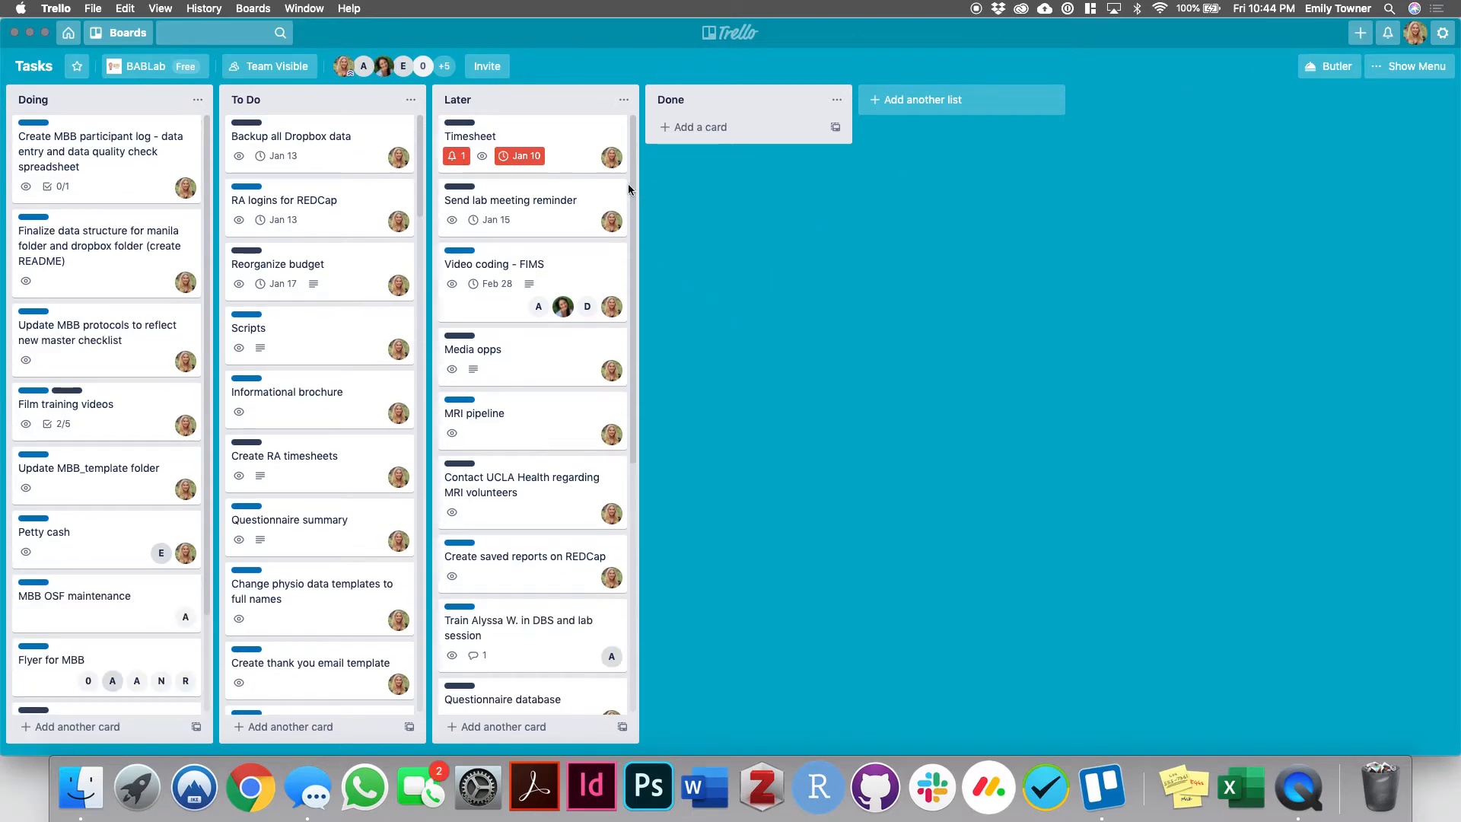
scroll(394, 336, "down", 10)
scroll(394, 336, "down", 10)
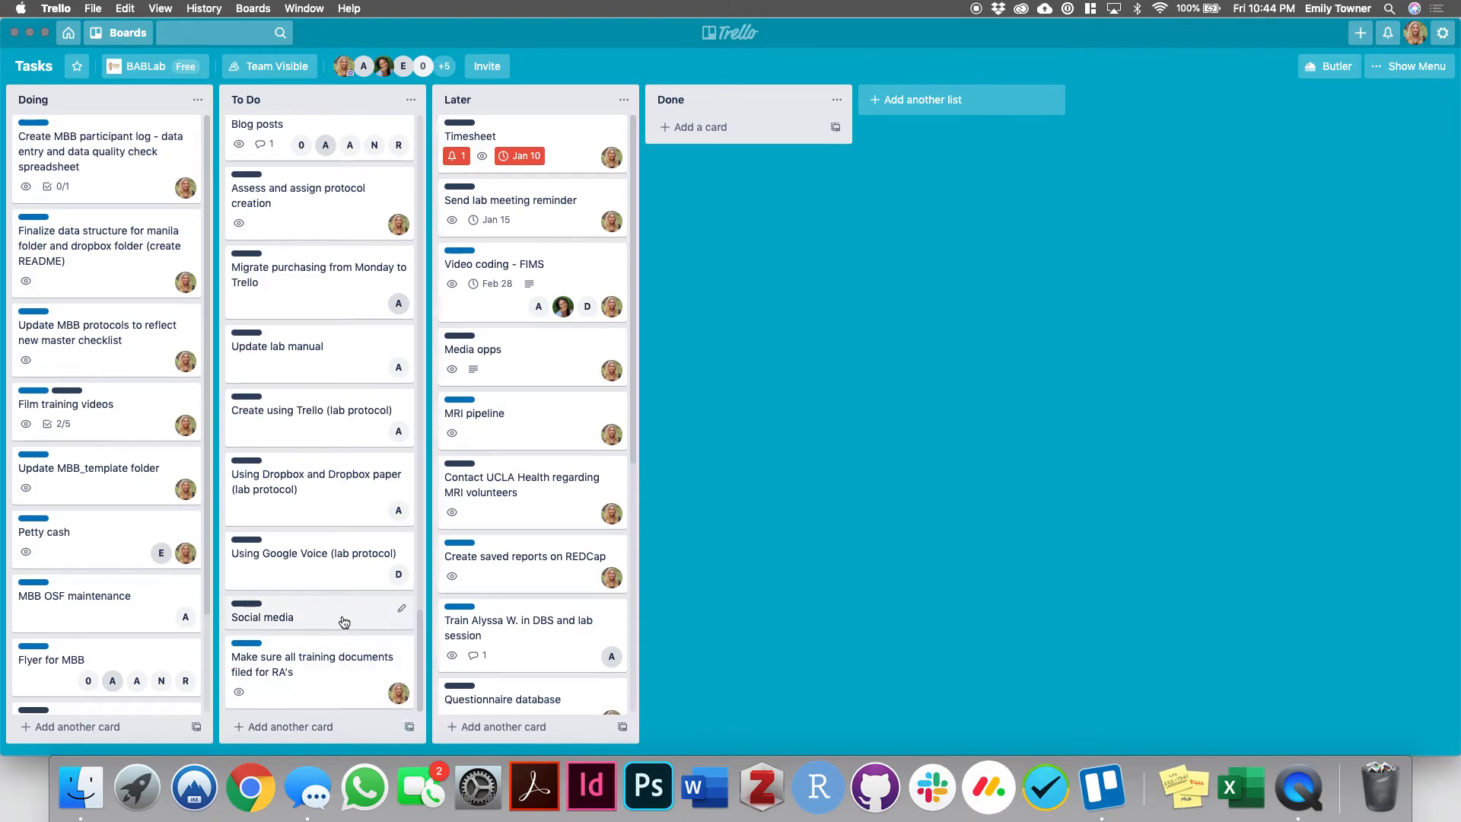
Search for "social media" and open the Social media card from the results.
left_click(216, 37)
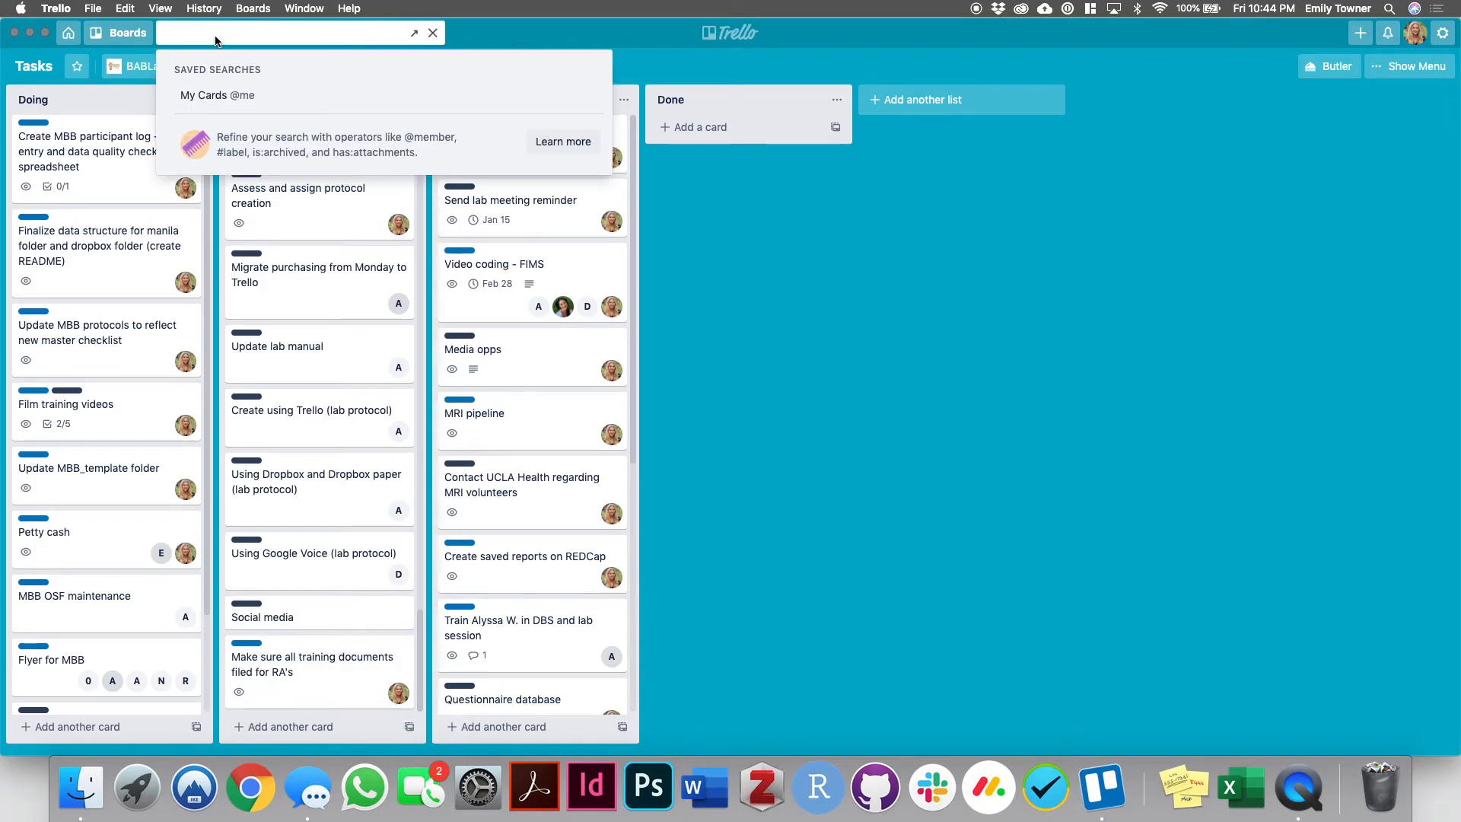
type("social media")
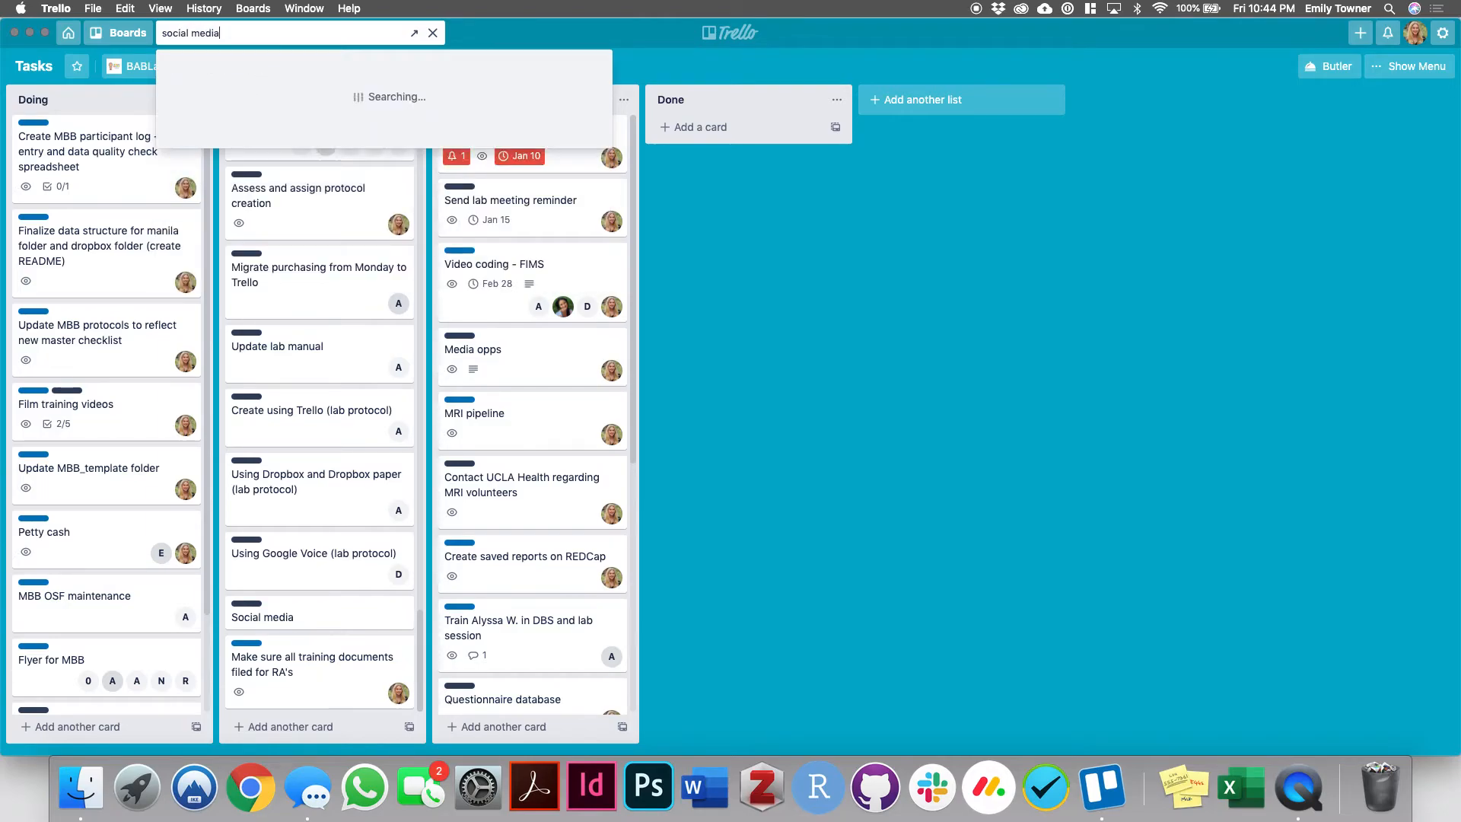
left_click(270, 107)
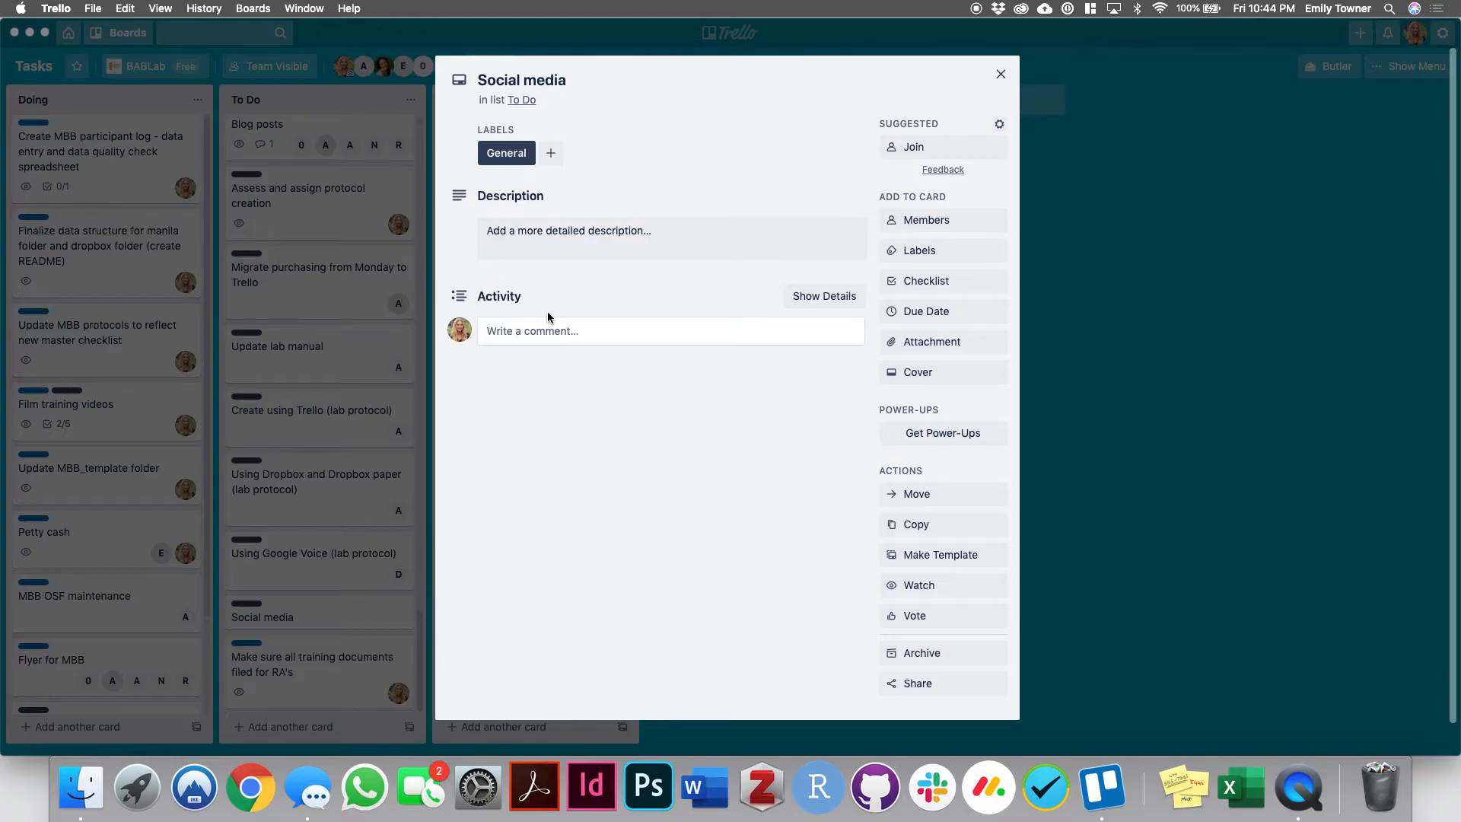
left_click(535, 331)
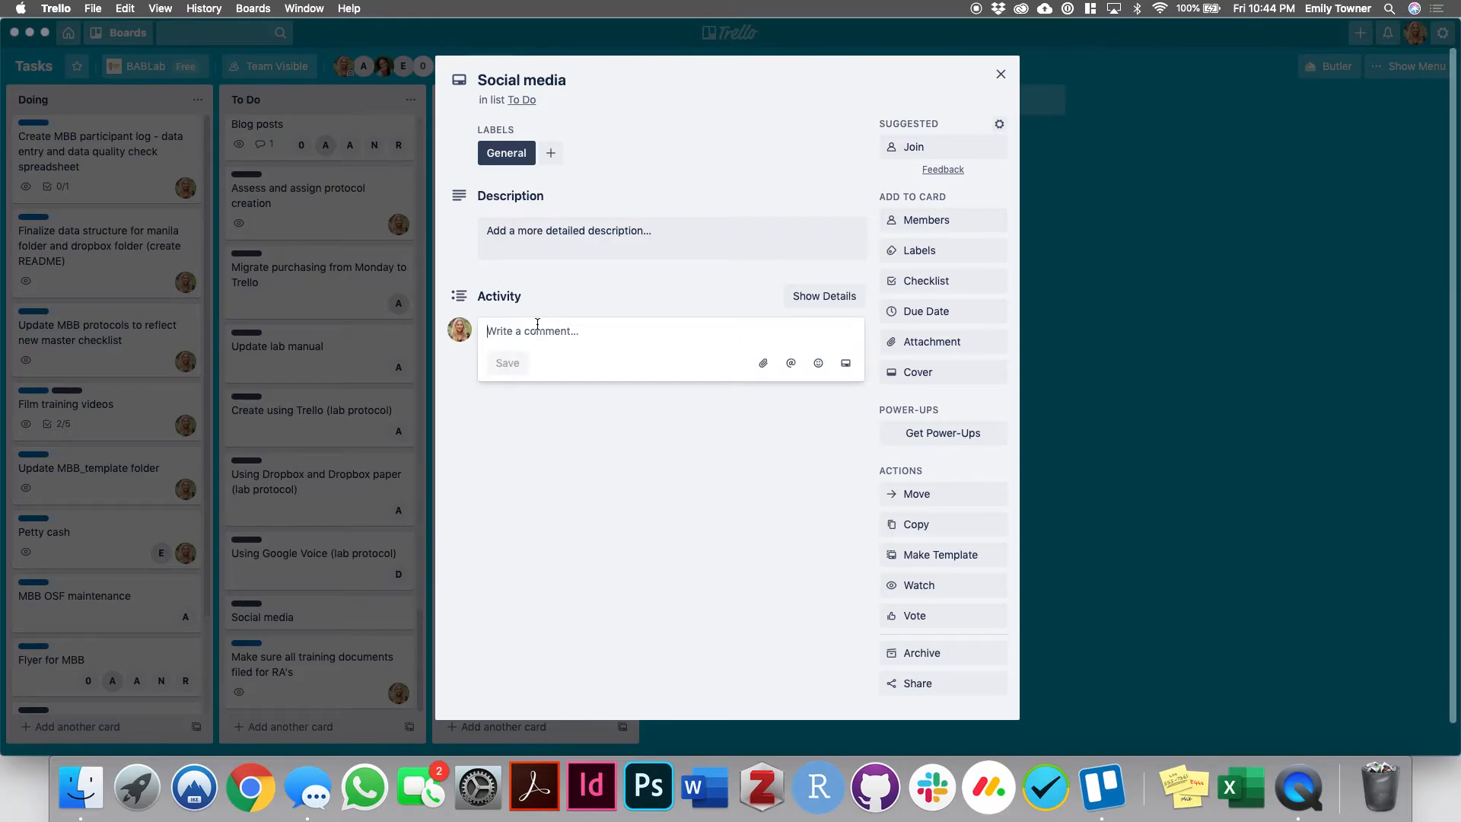
left_click(662, 489)
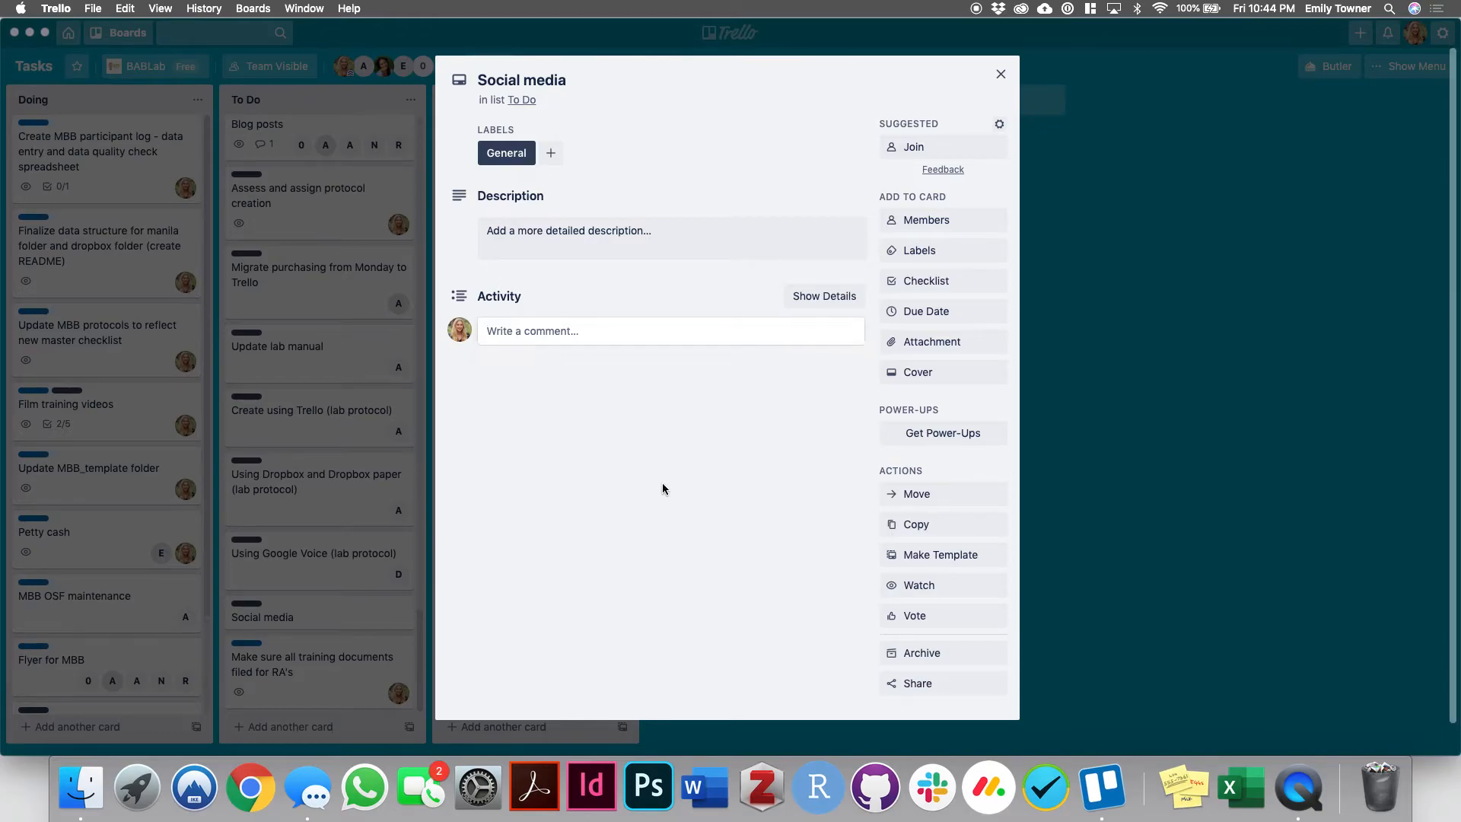
left_click(566, 335)
left_click(577, 495)
Assign the five board members with initials 0, A, A, N and R to the Social media card.
left_click(930, 226)
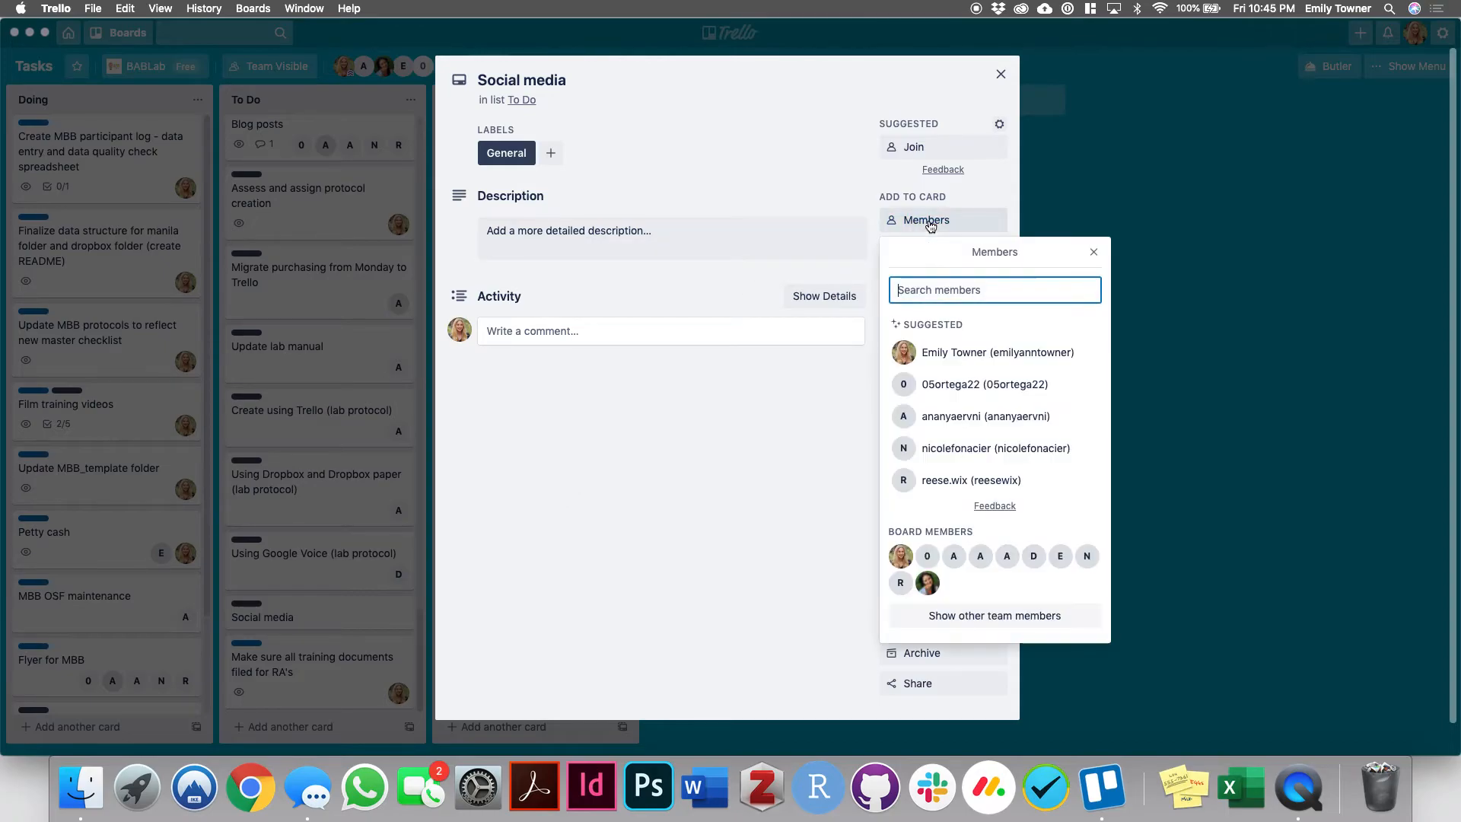
left_click(927, 563)
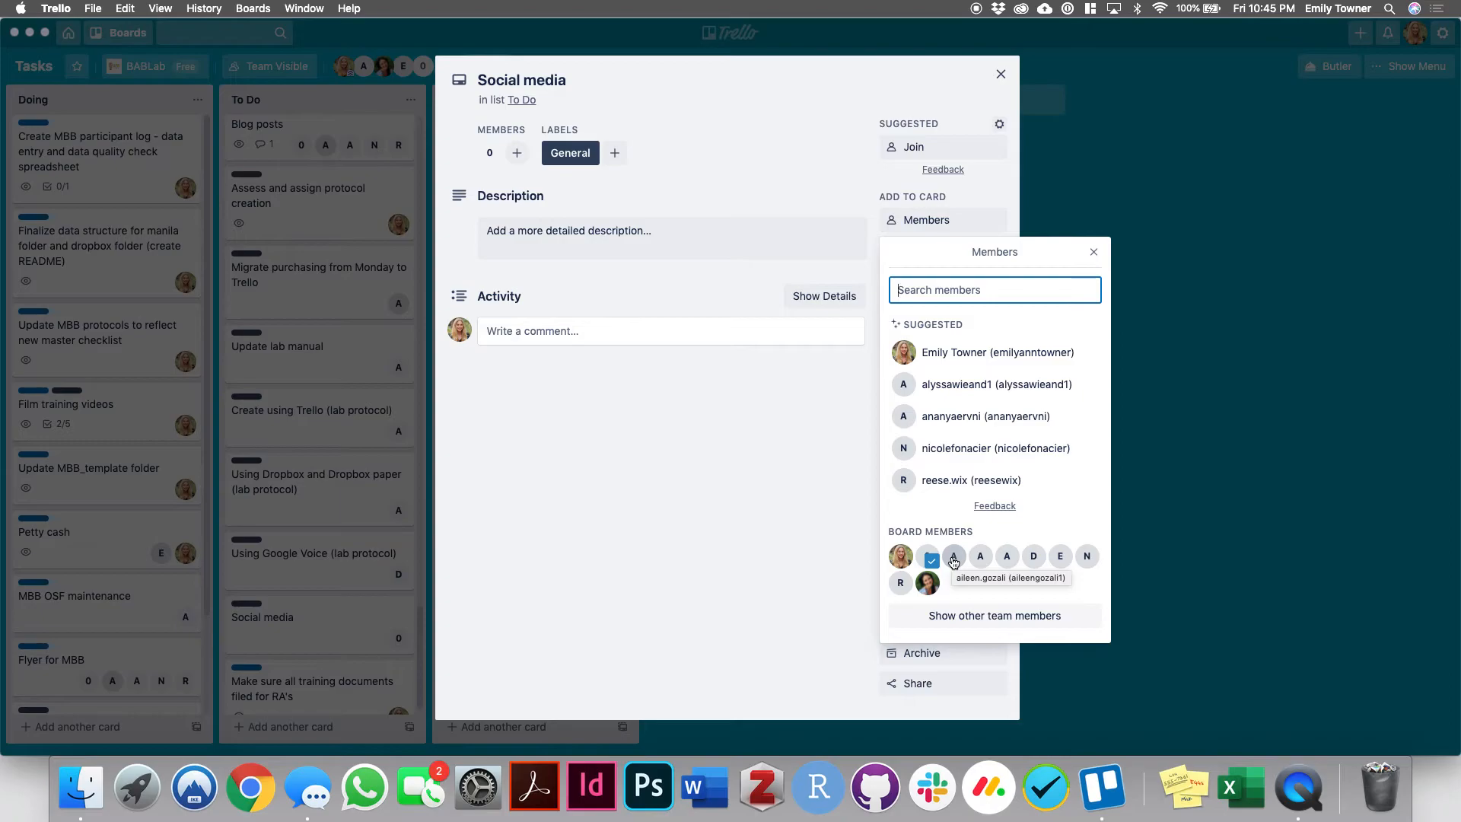
left_click(976, 559)
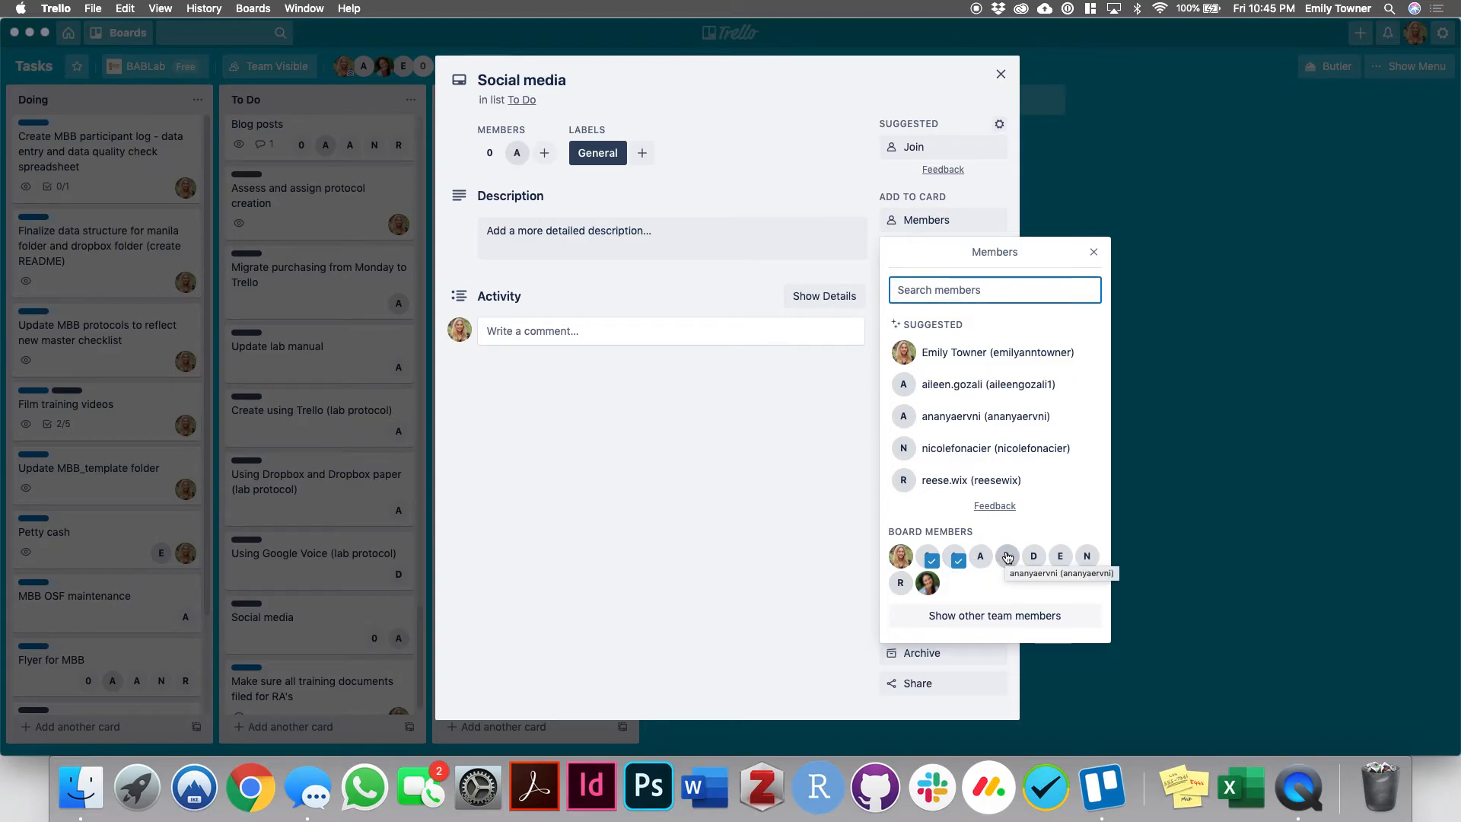
left_click(1007, 559)
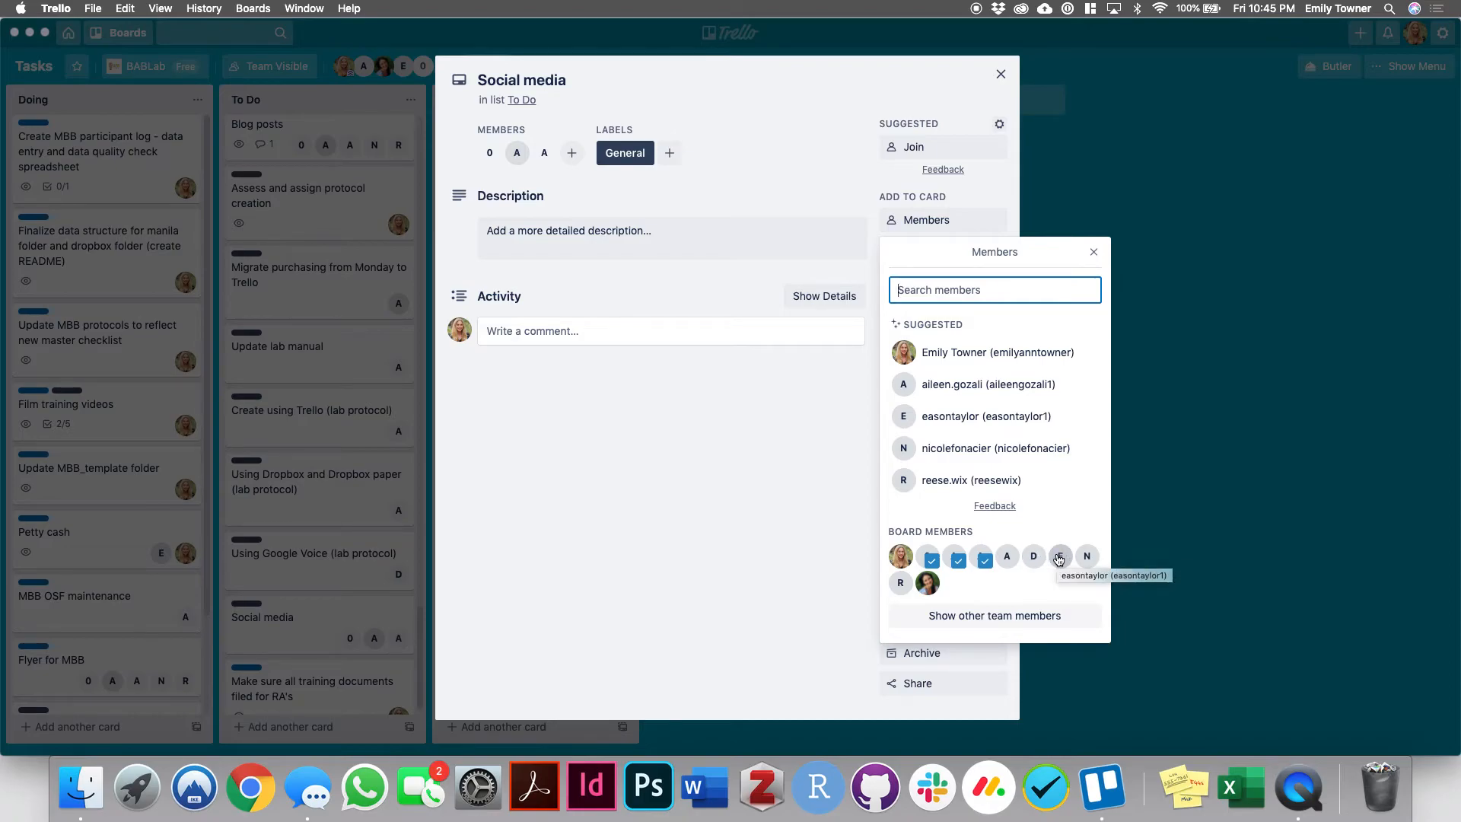
left_click(1087, 558)
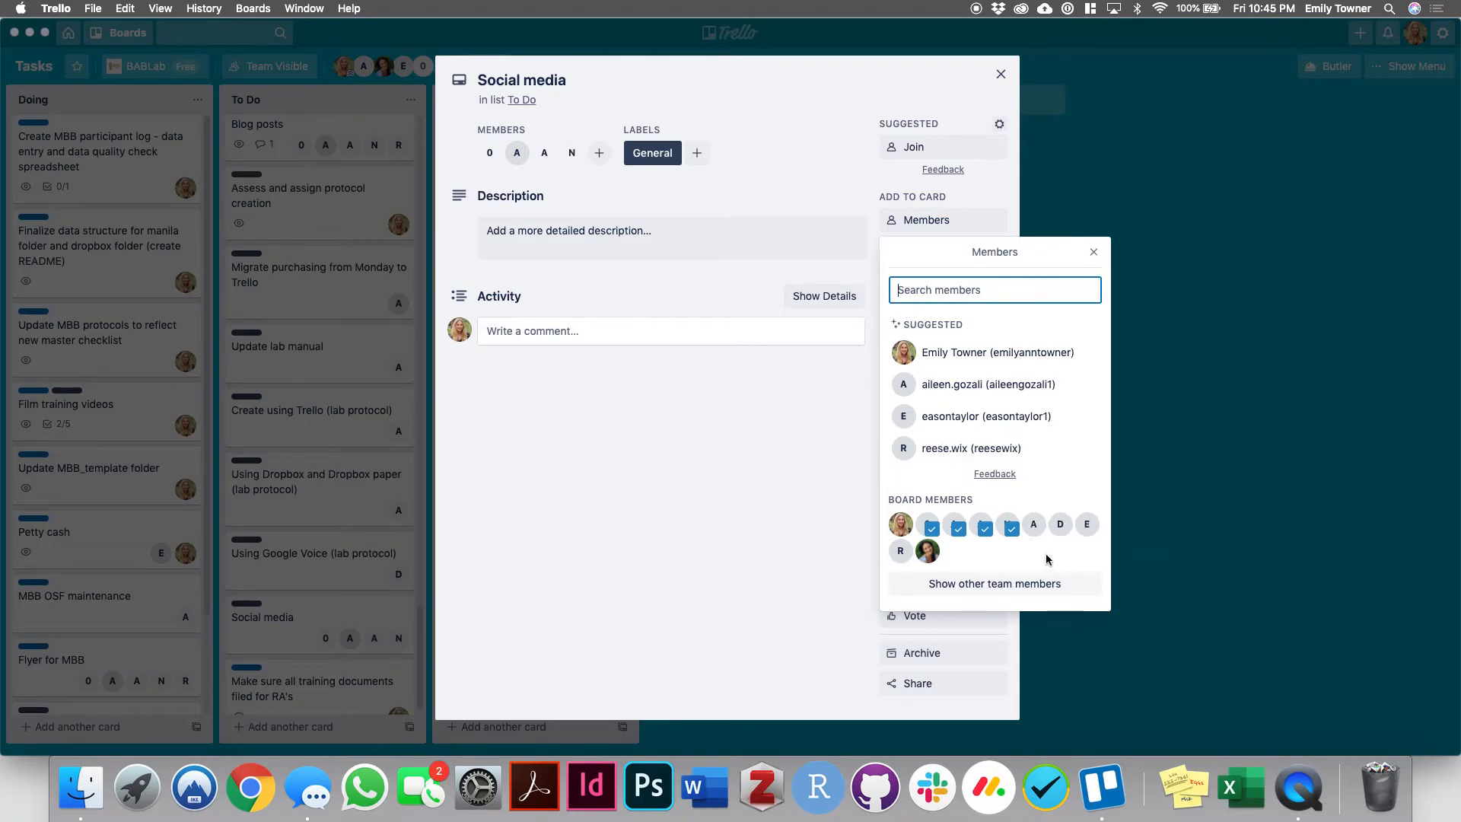
left_click(902, 551)
left_click(665, 535)
Comment "Hi Everyone, Who might be interested in creating social media content for the lab? Using instagram, Twitter, etc." on the card and close it.
left_click(578, 334)
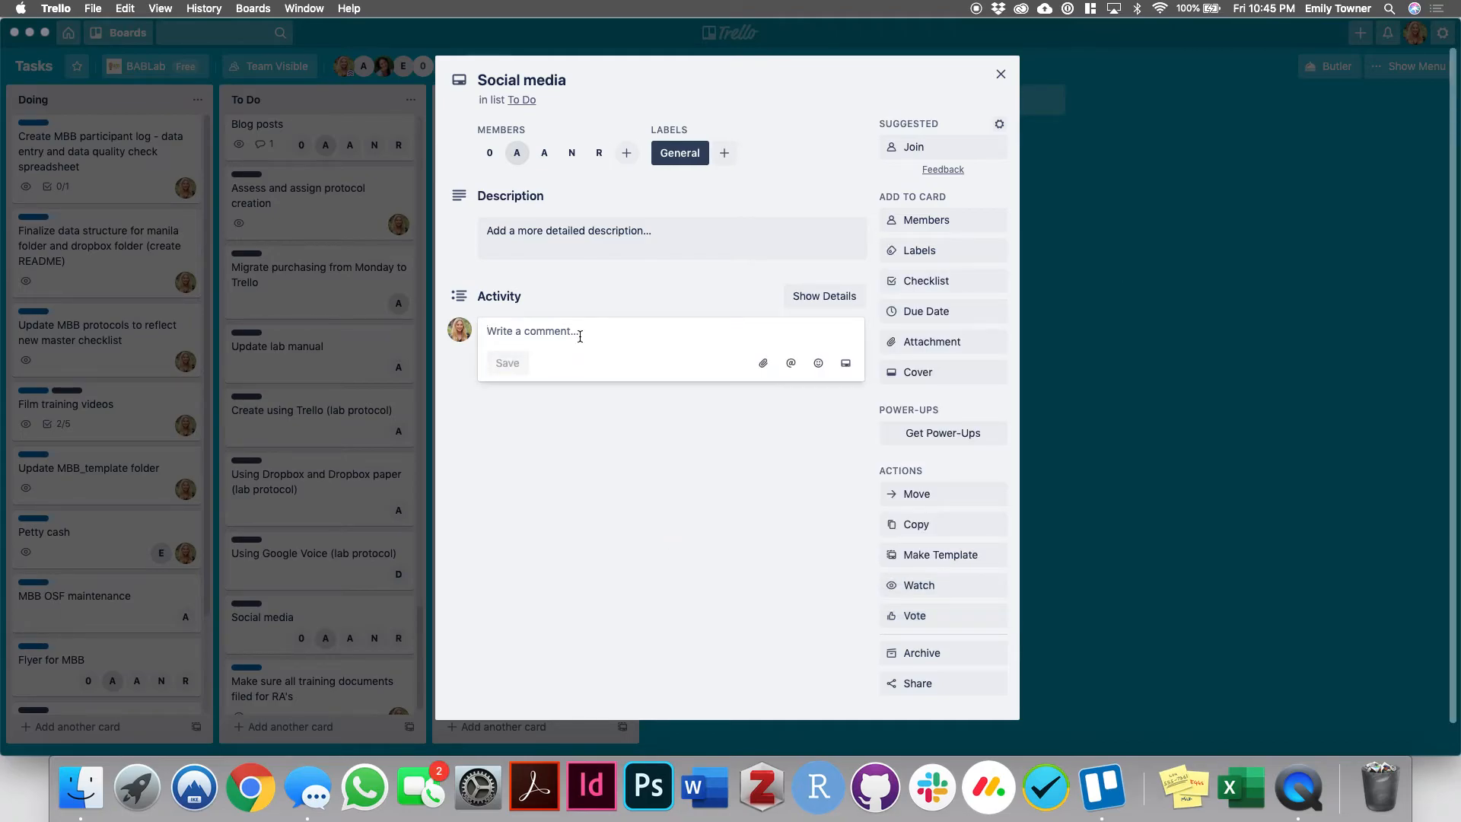
type("Hi Everyone,")
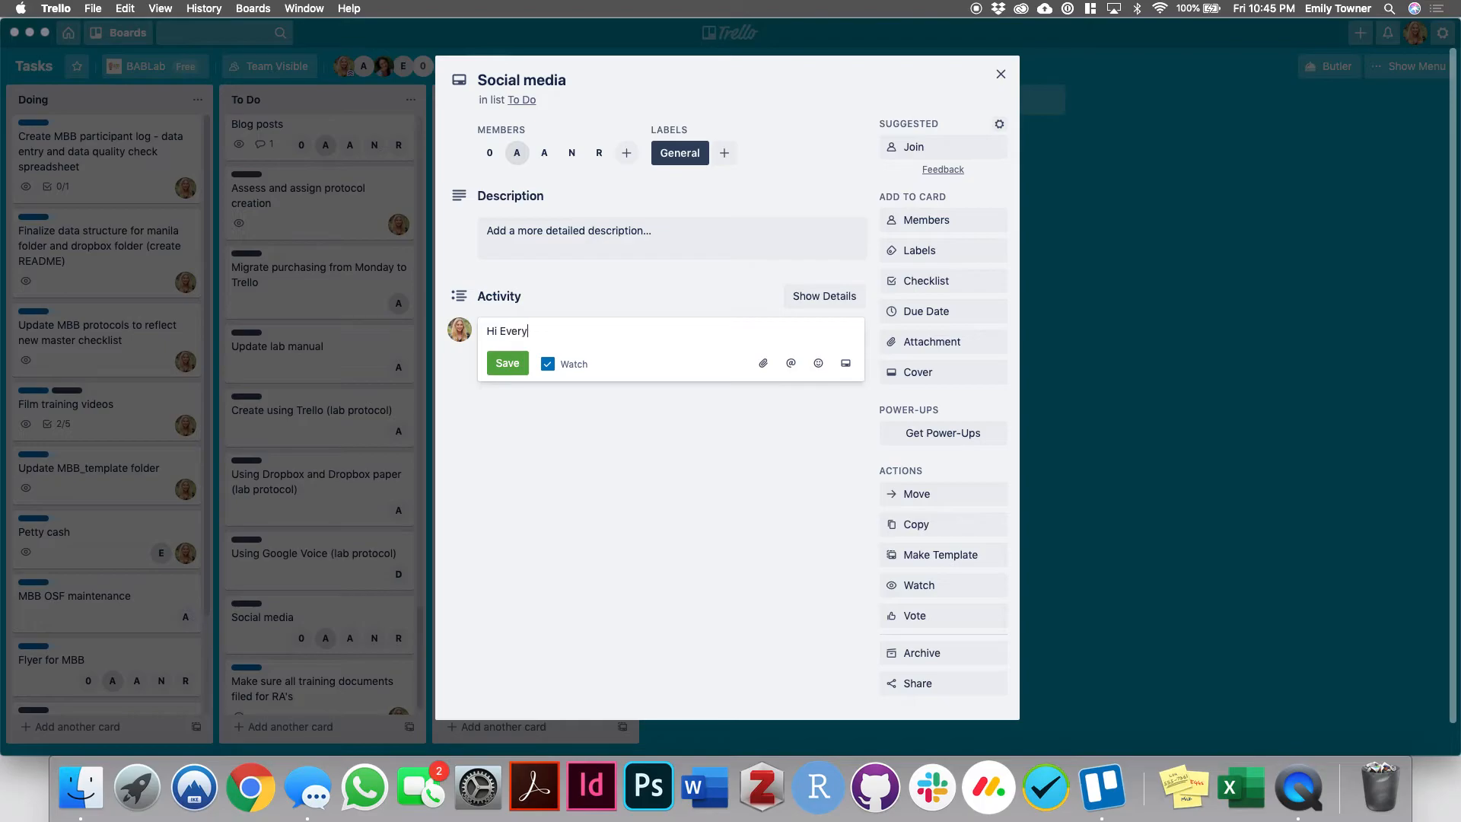
key("Return")
key("Return")
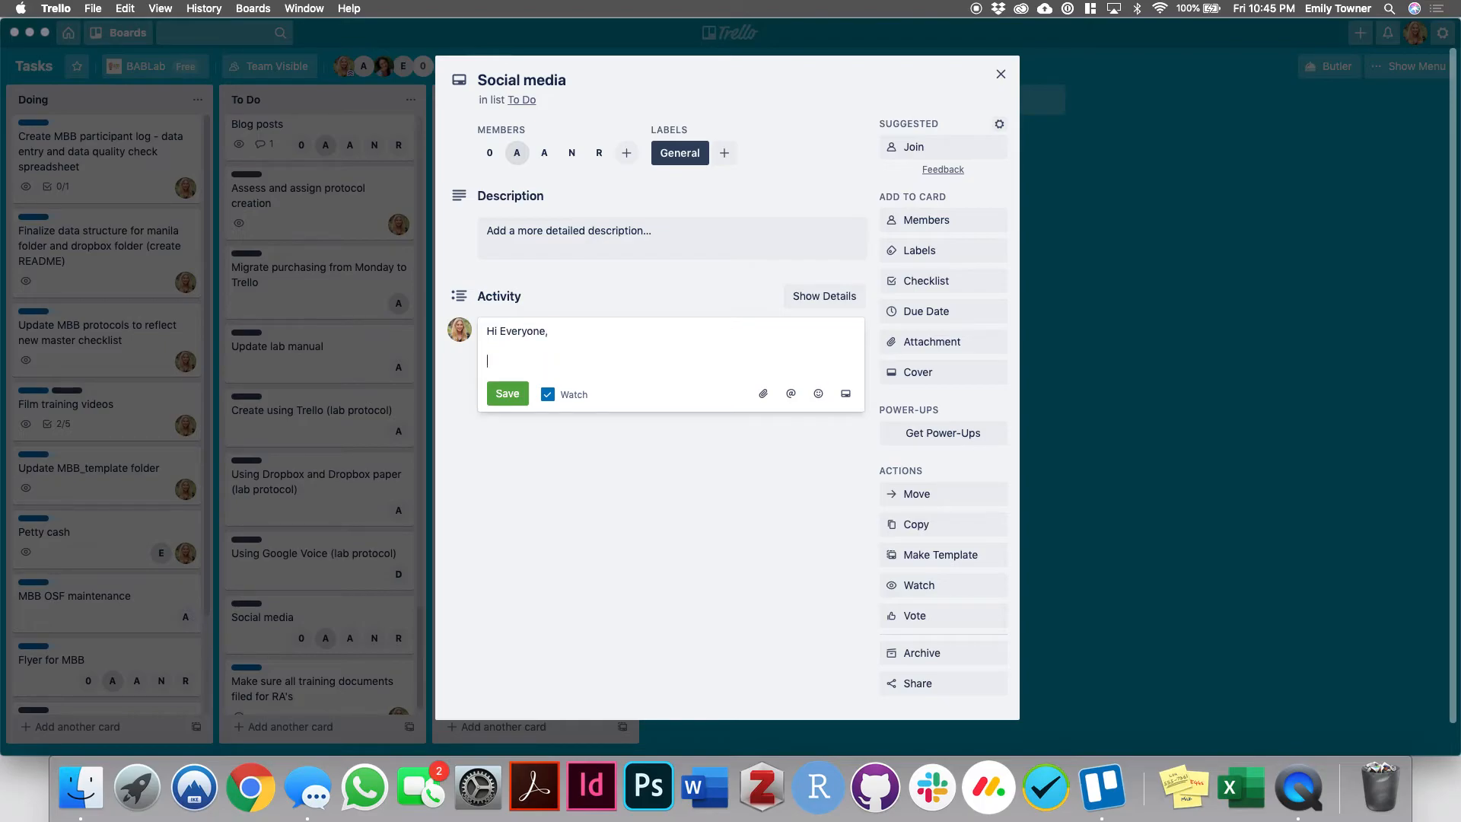
type("Who might be interested in creating socialme")
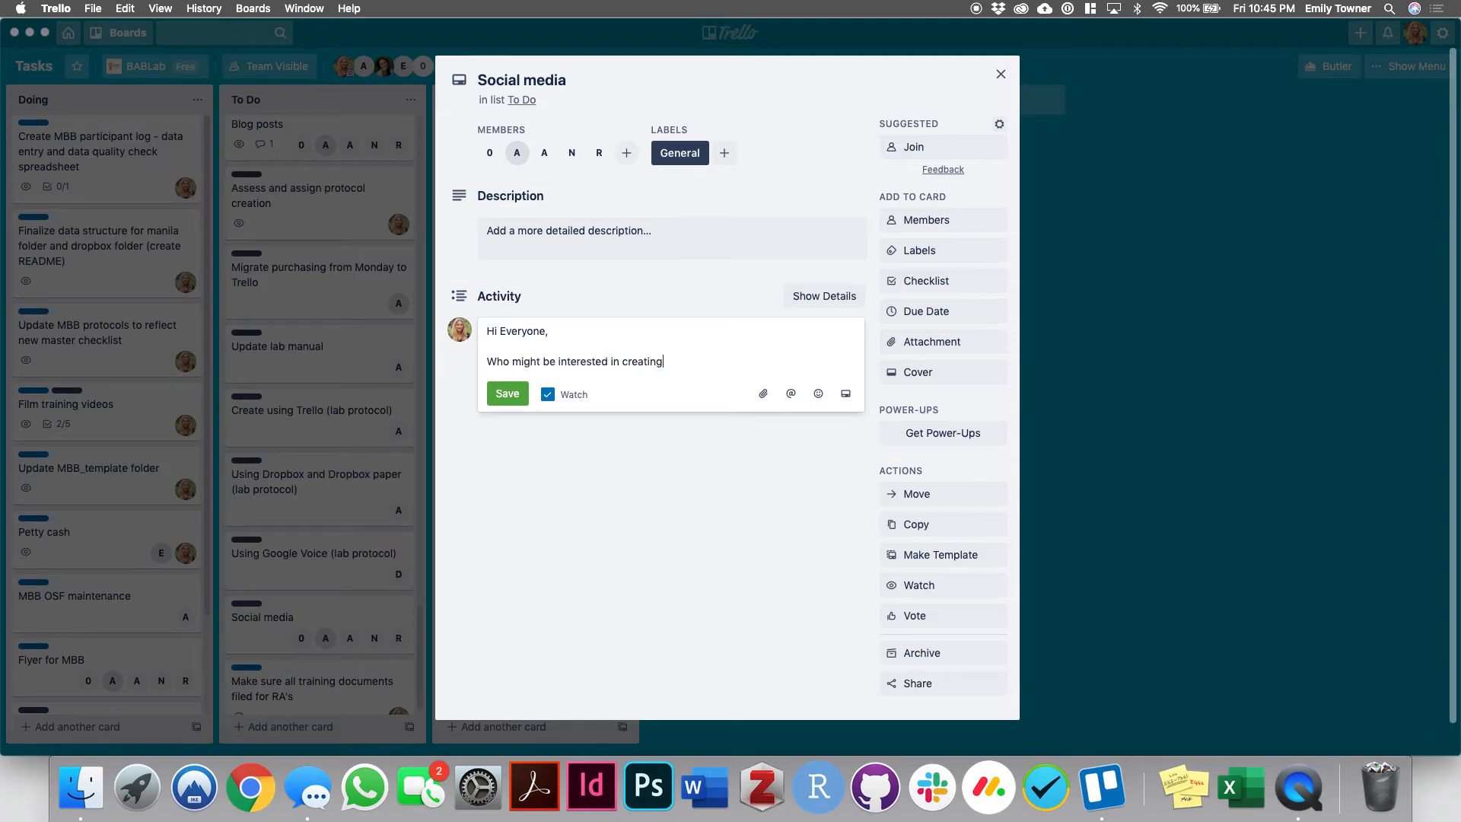
key("BackSpace")
key("BackSpace")
type("media content for the lab? Using inst")
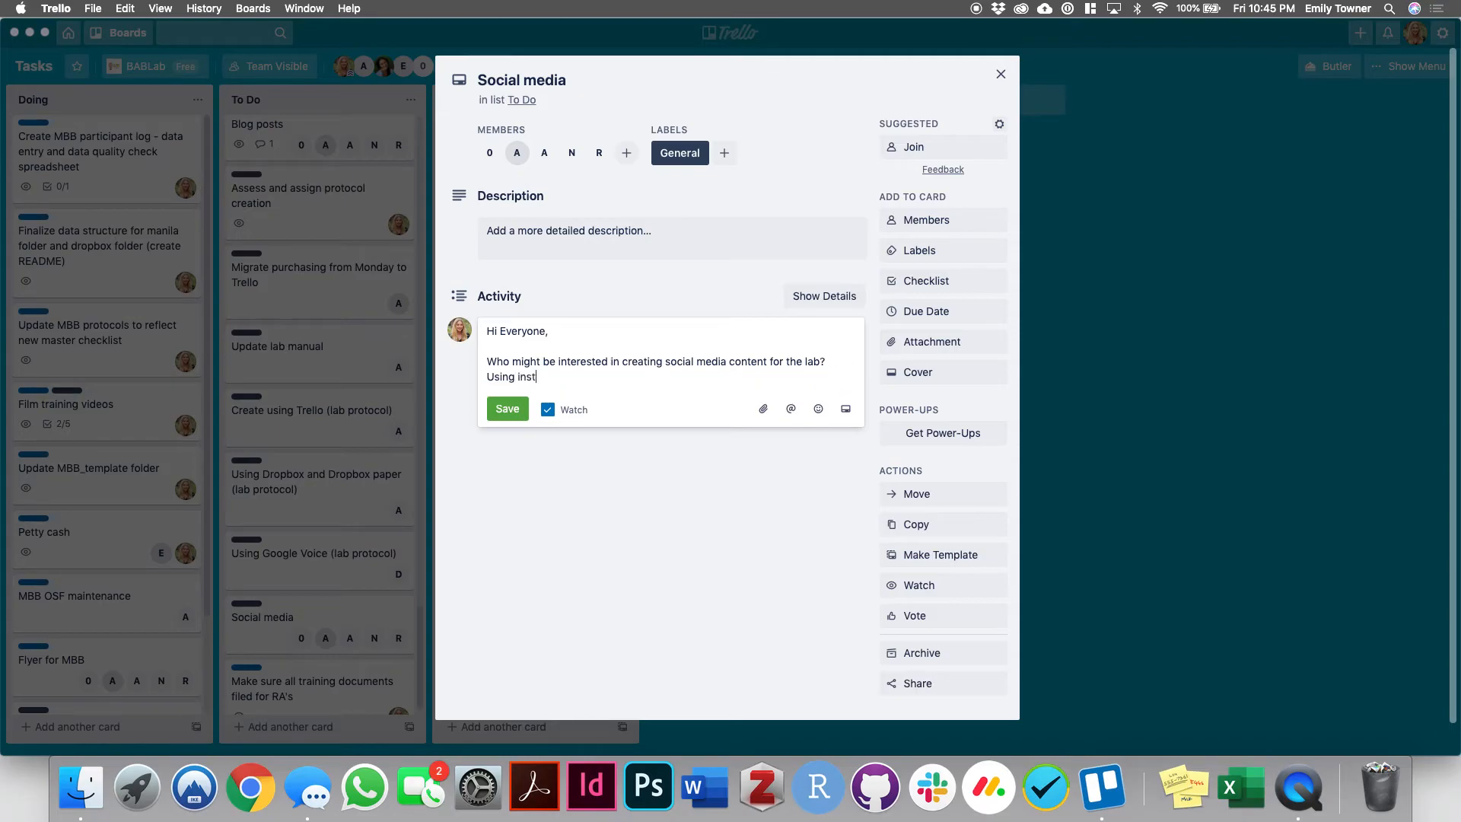
type("agram, Twitter, etc.")
left_click(508, 409)
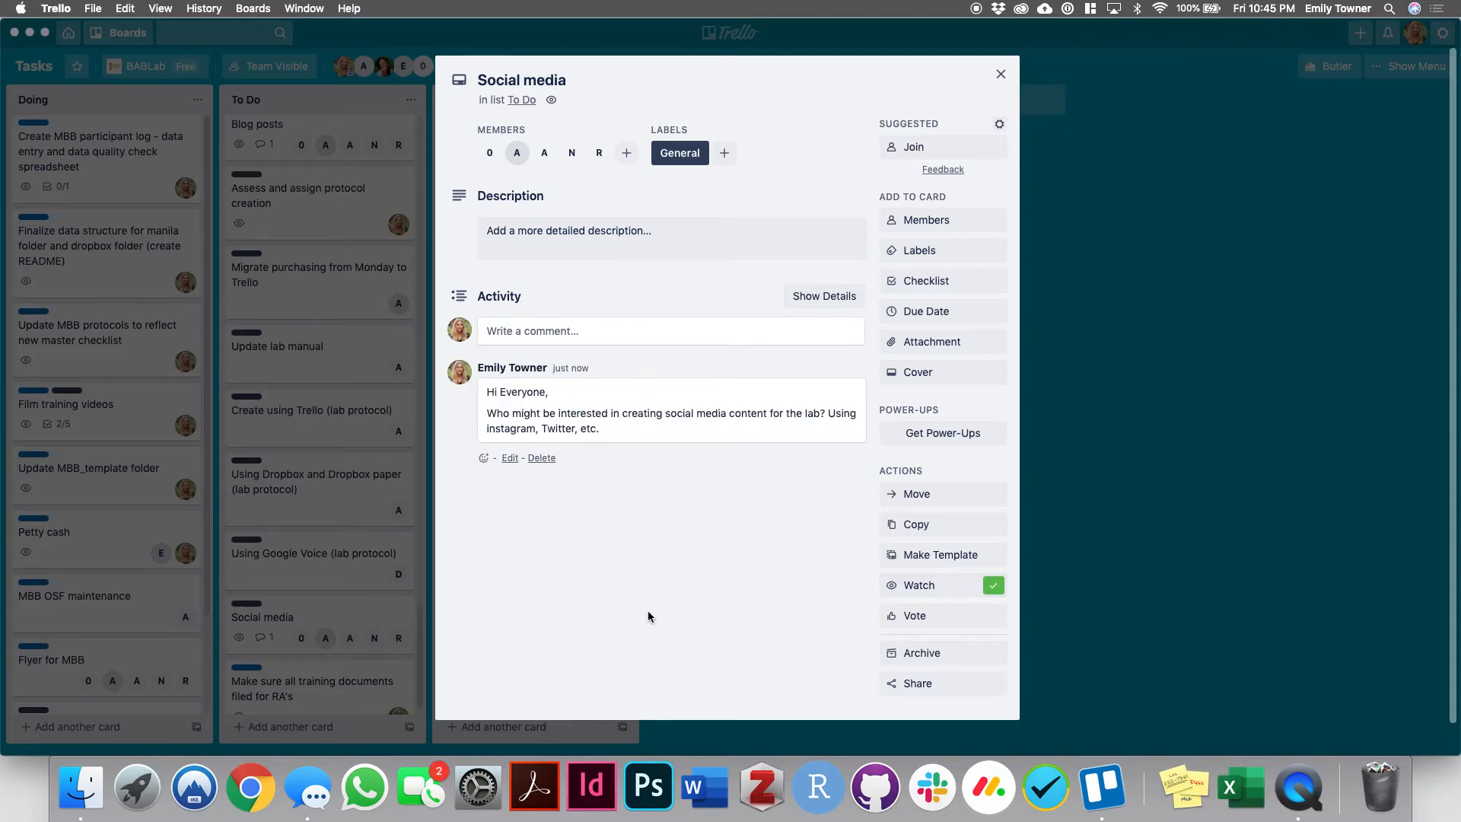
left_click(1001, 75)
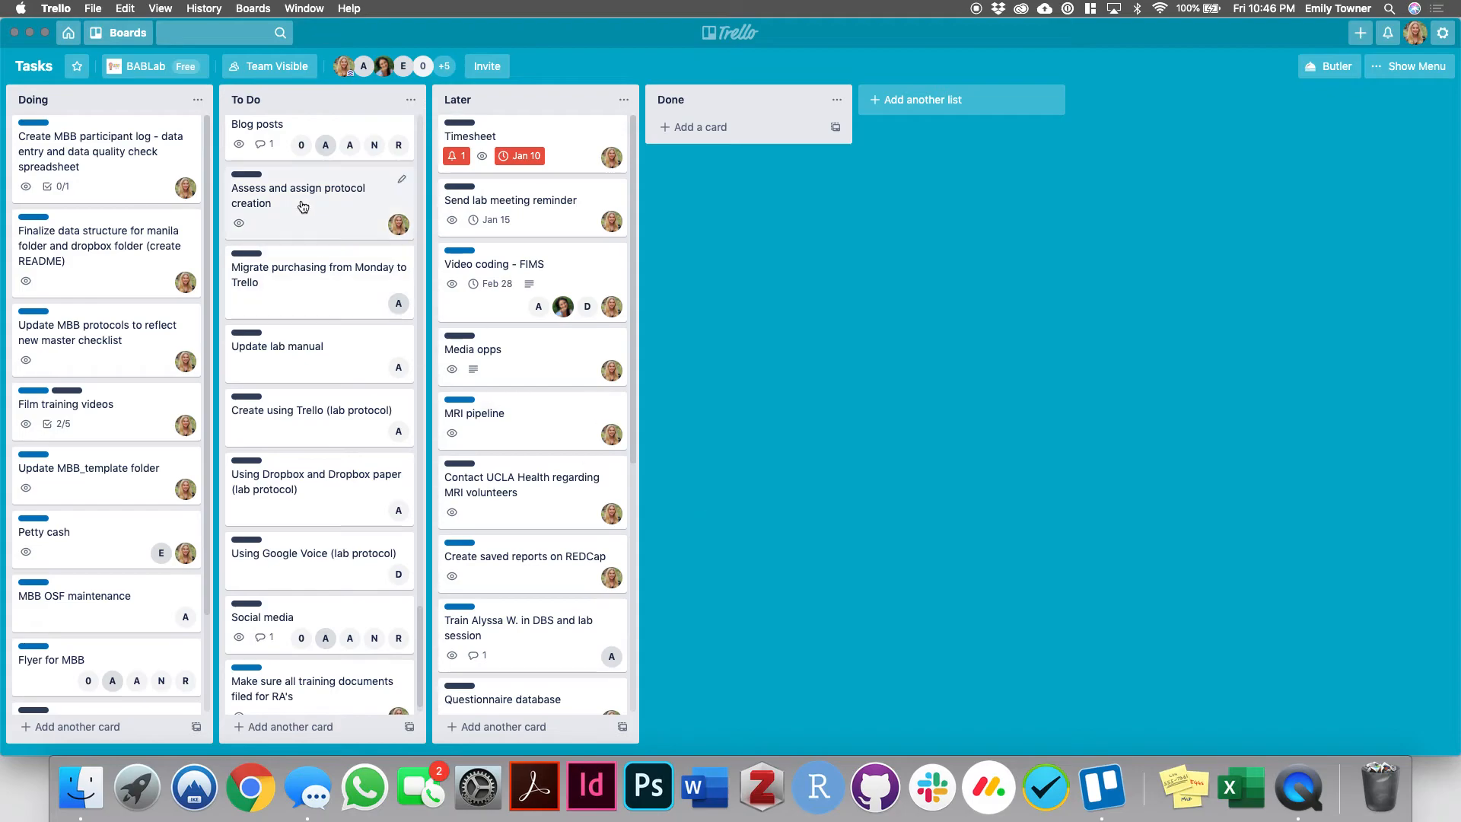
Open the BABLab team page and examine its members, settings and boards.
left_click(127, 33)
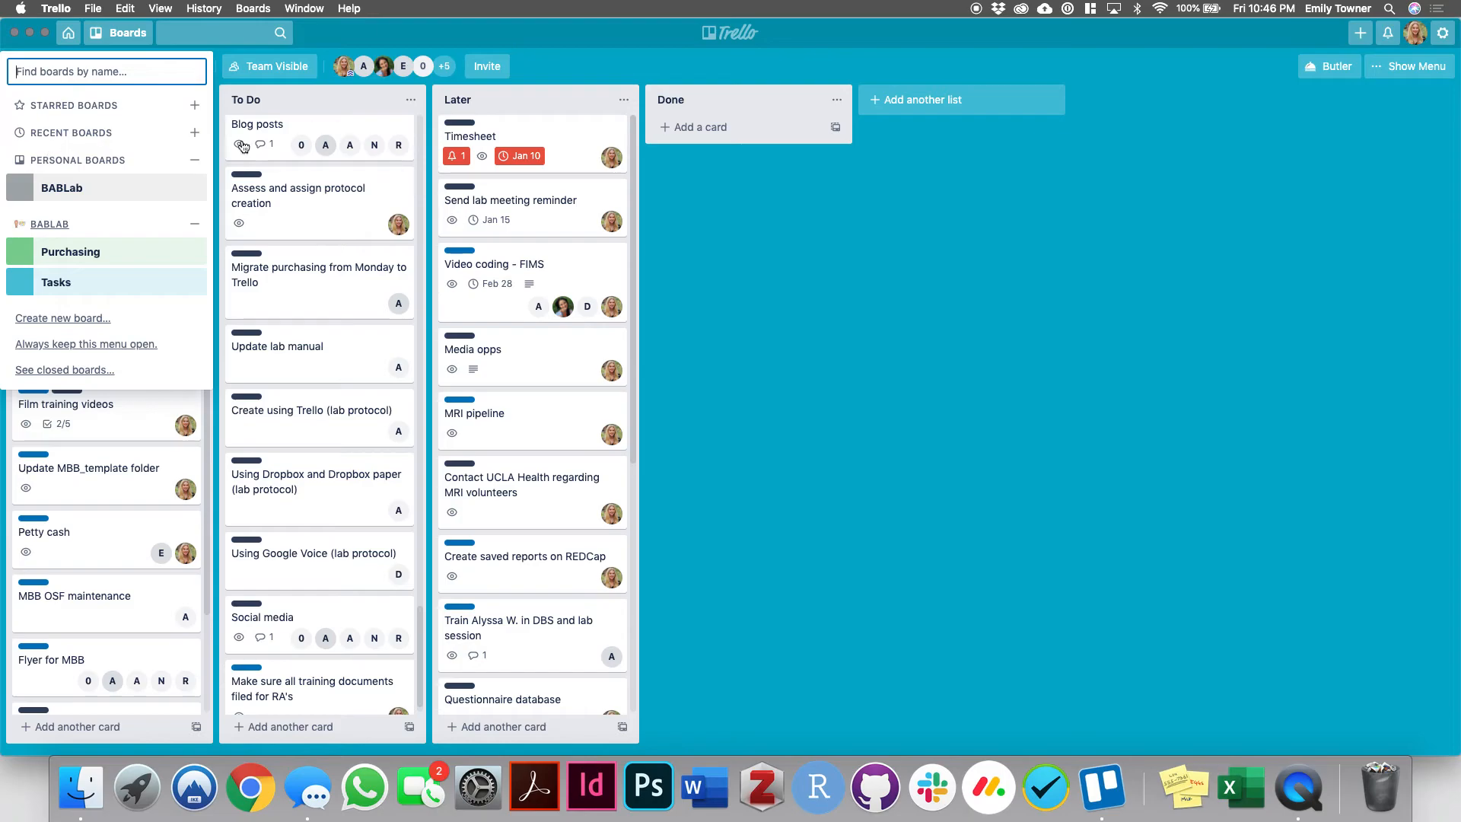
left_click(940, 310)
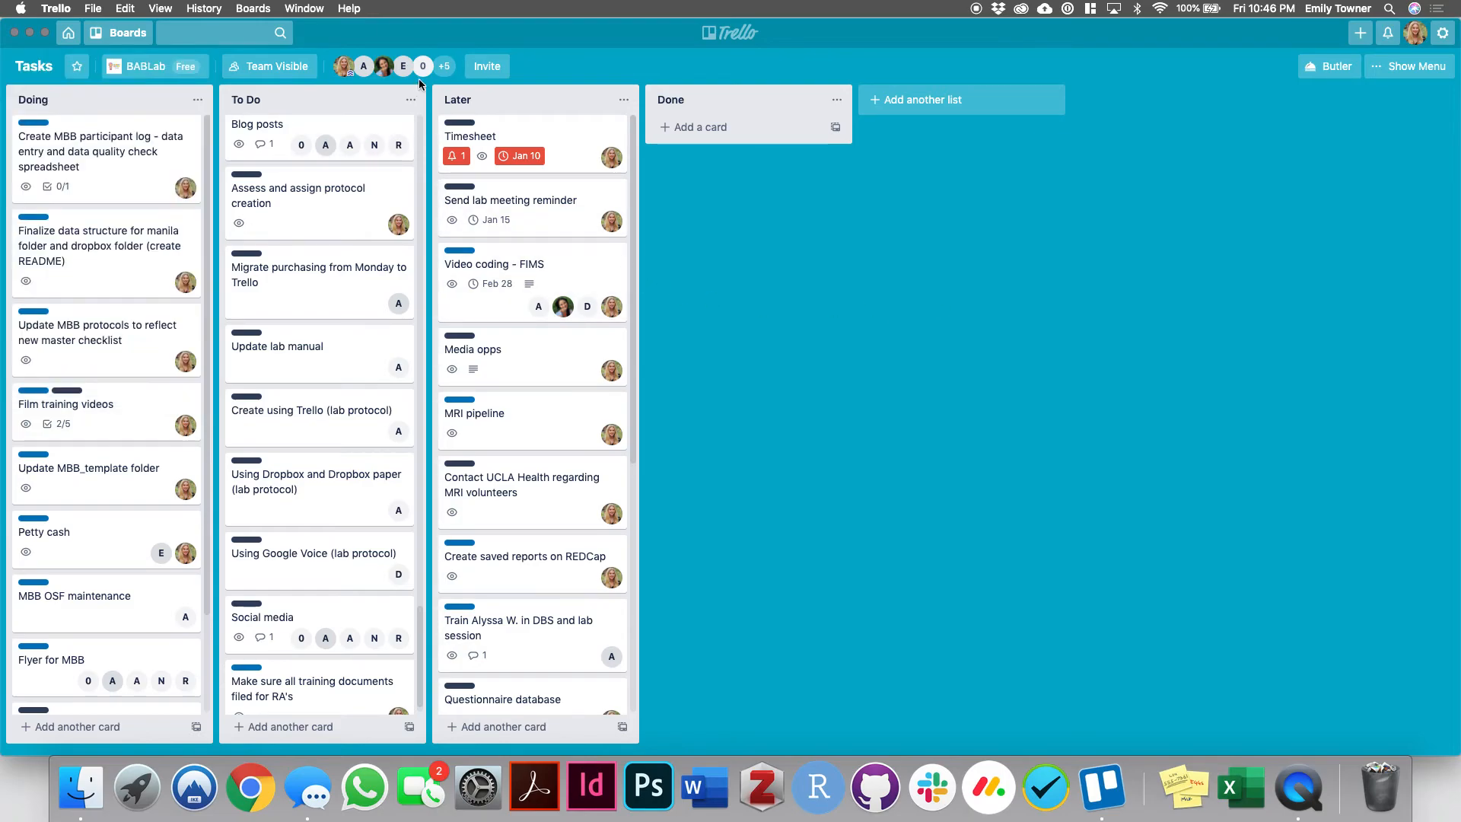
left_click(151, 69)
left_click(141, 157)
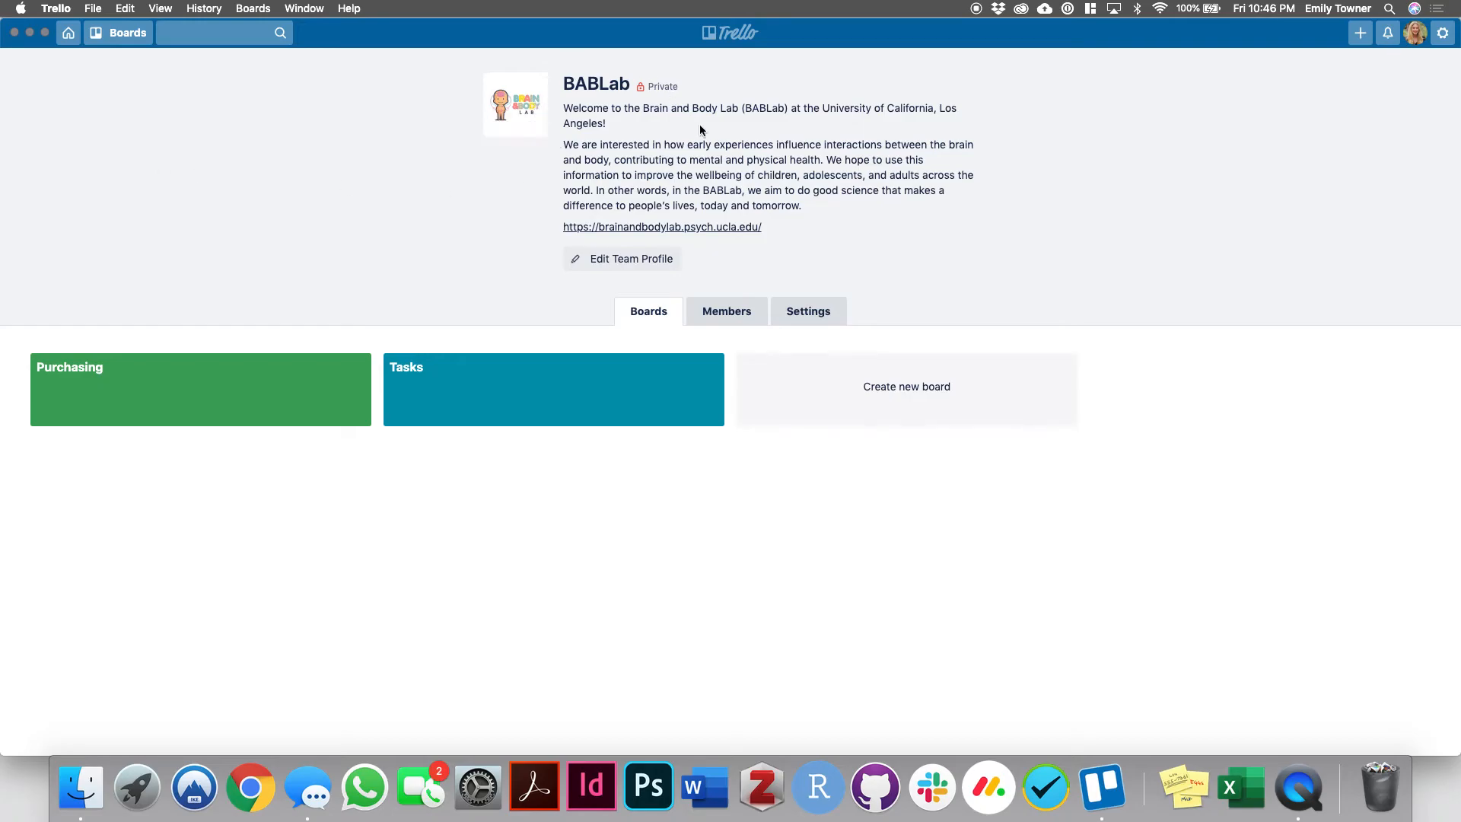
left_click(729, 312)
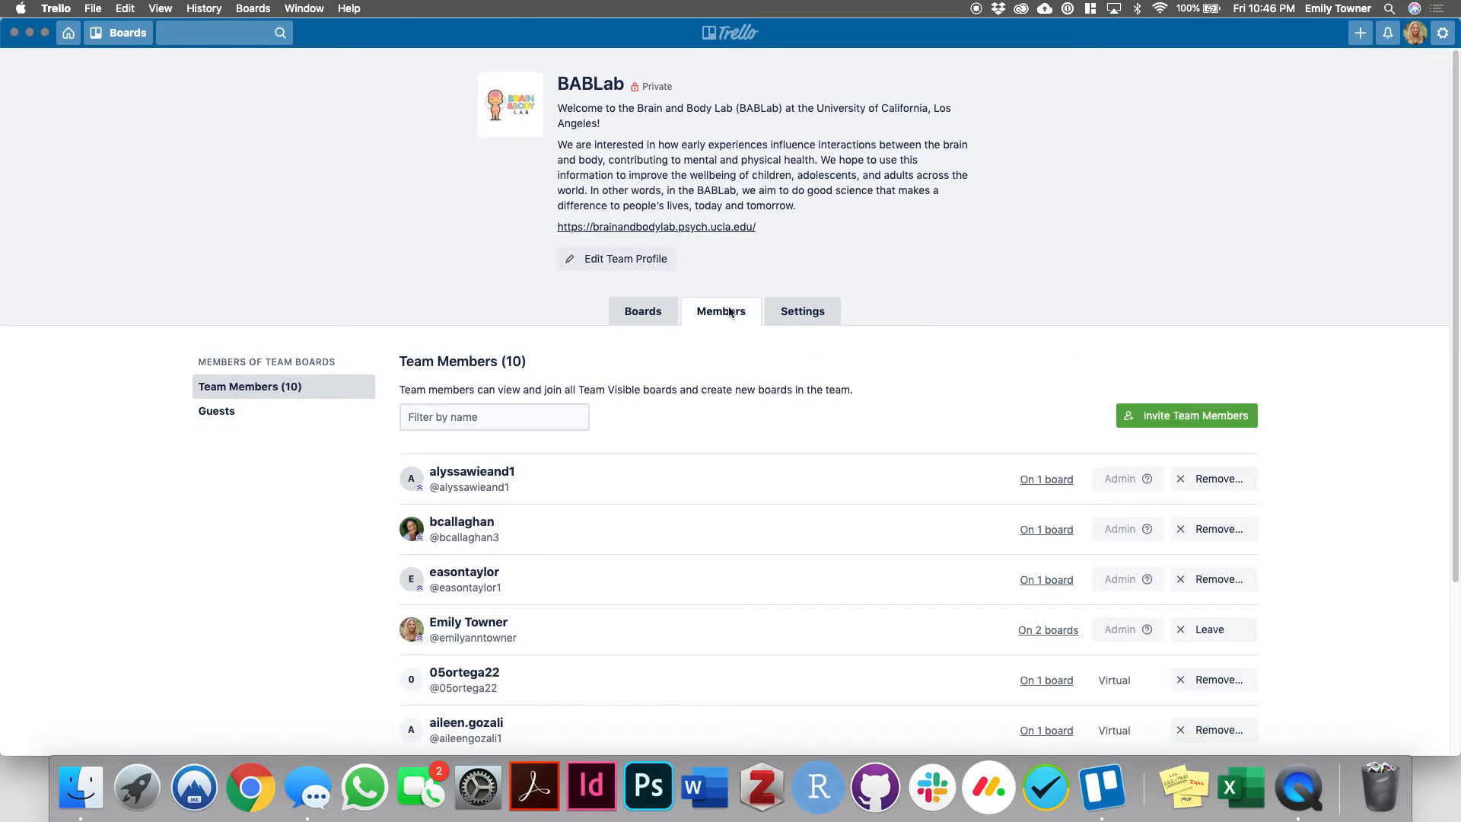
left_click(788, 311)
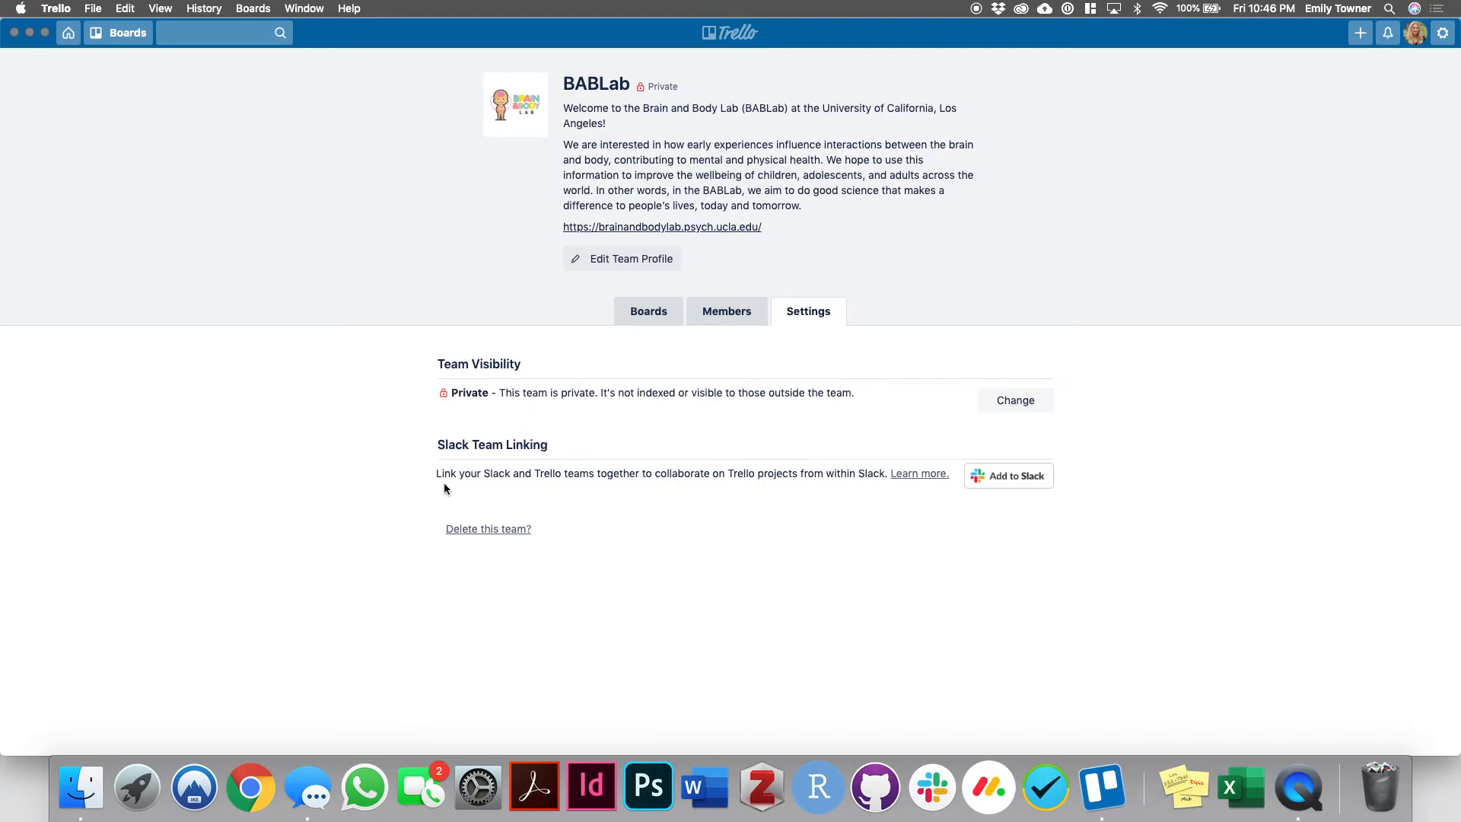
left_click(617, 316)
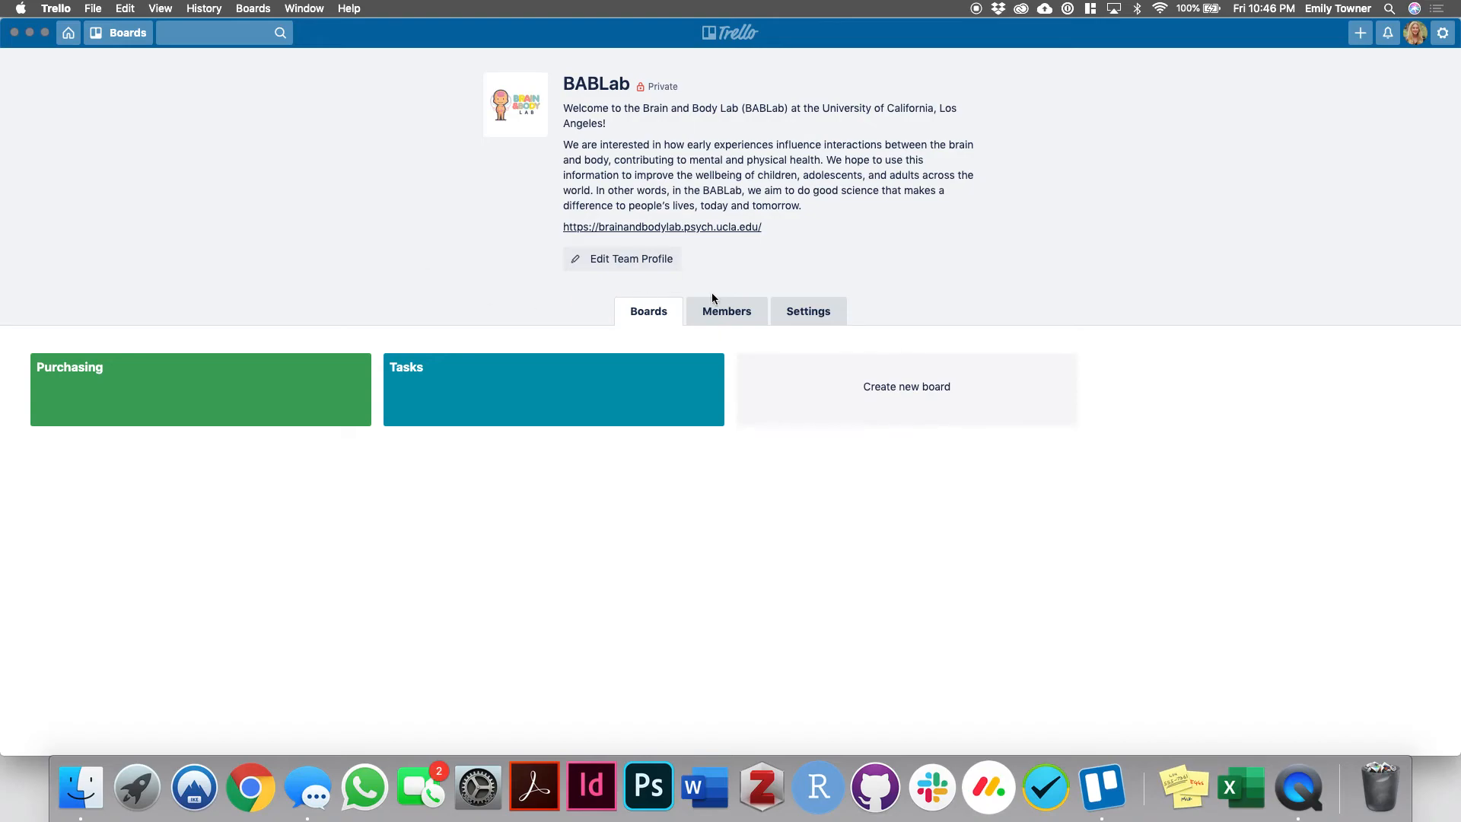
Review the list of BABLab team members and their board access and roles.
left_click(133, 33)
left_click(410, 214)
left_click(734, 323)
scroll(724, 382, "down", 5)
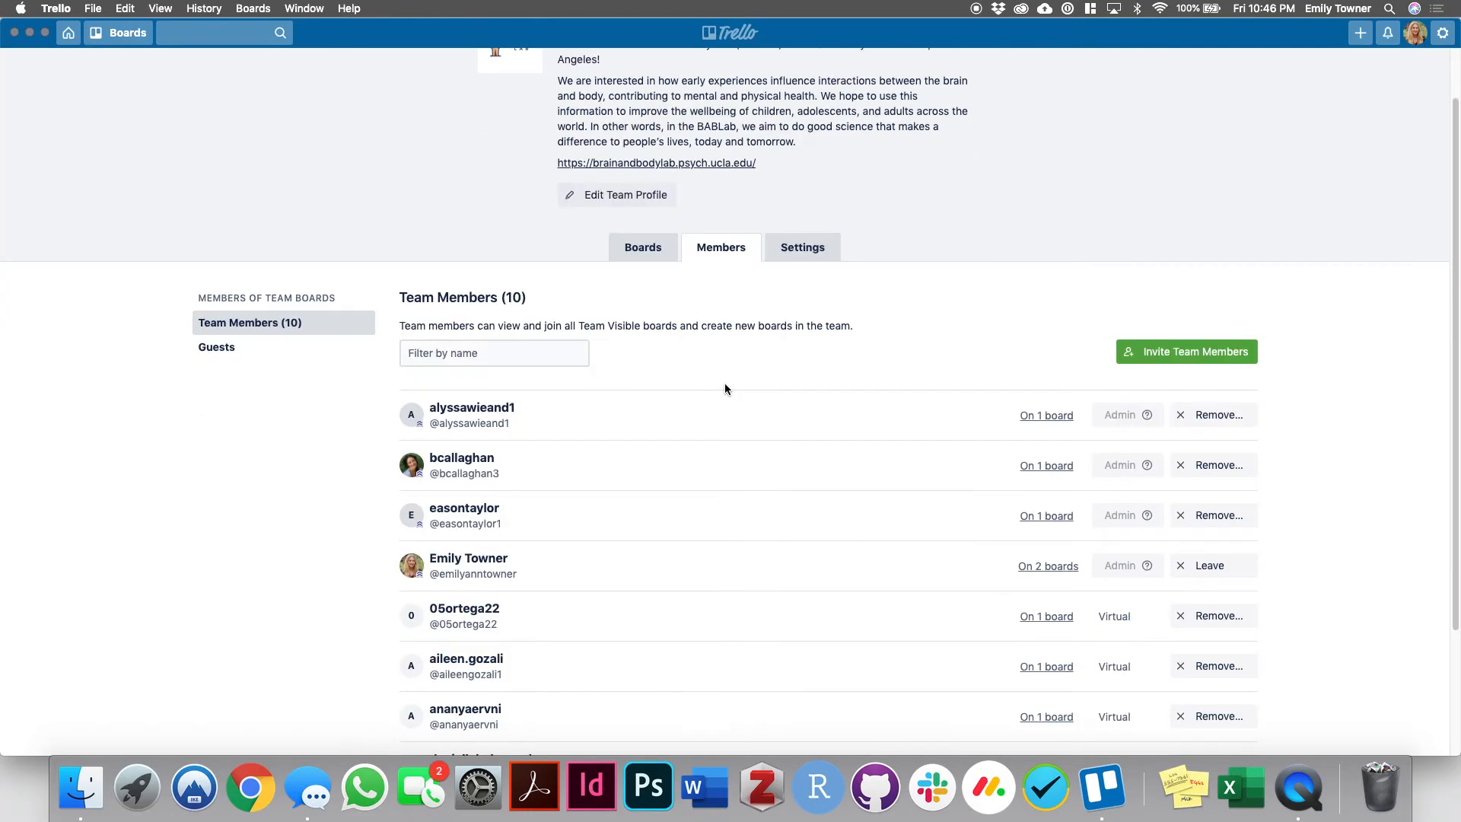
scroll(719, 389, "up", 5)
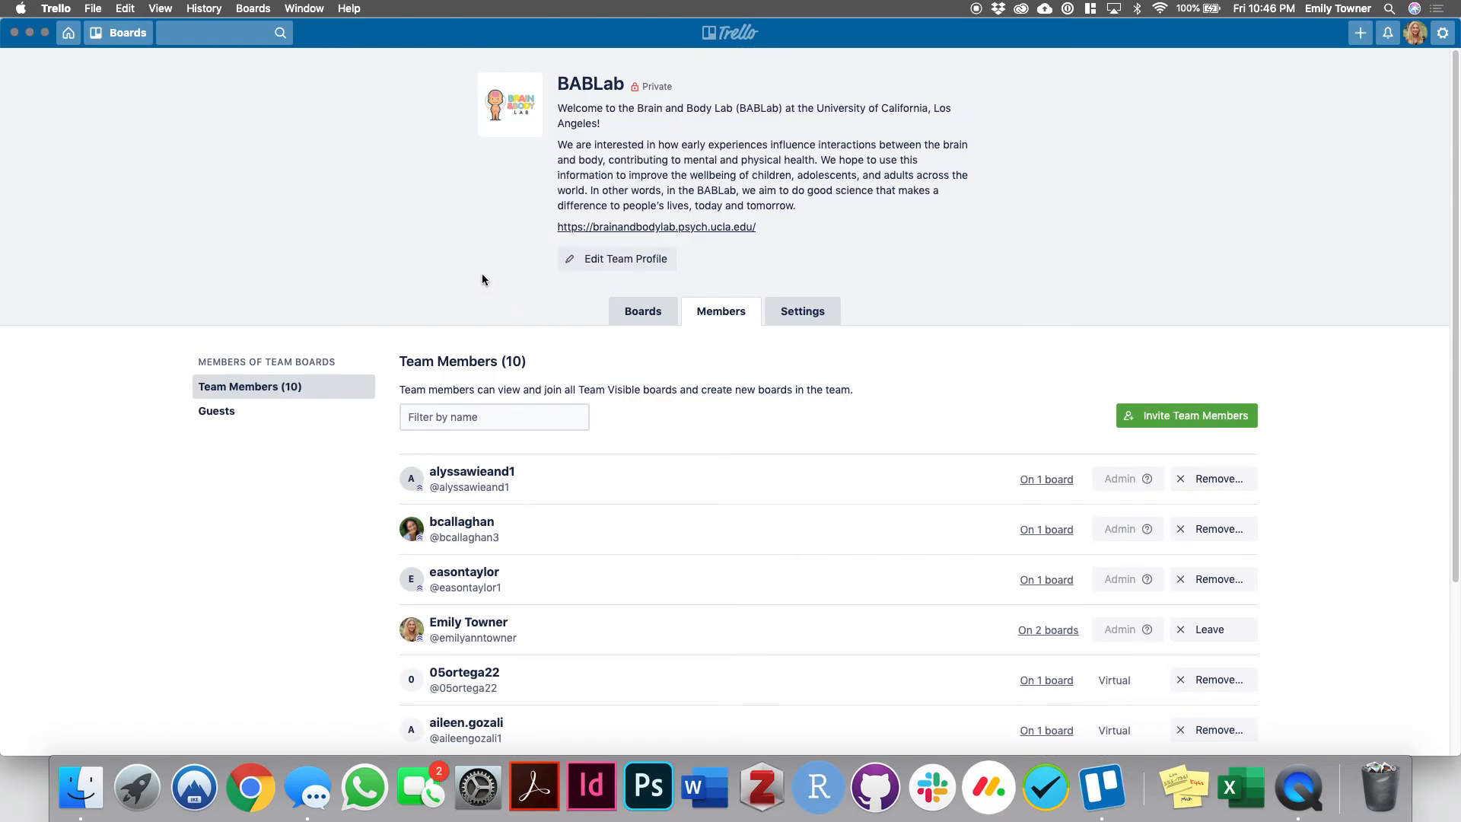
Open the personal BABLab board and look through its lists from ASAP to Research Ideas.
left_click(127, 34)
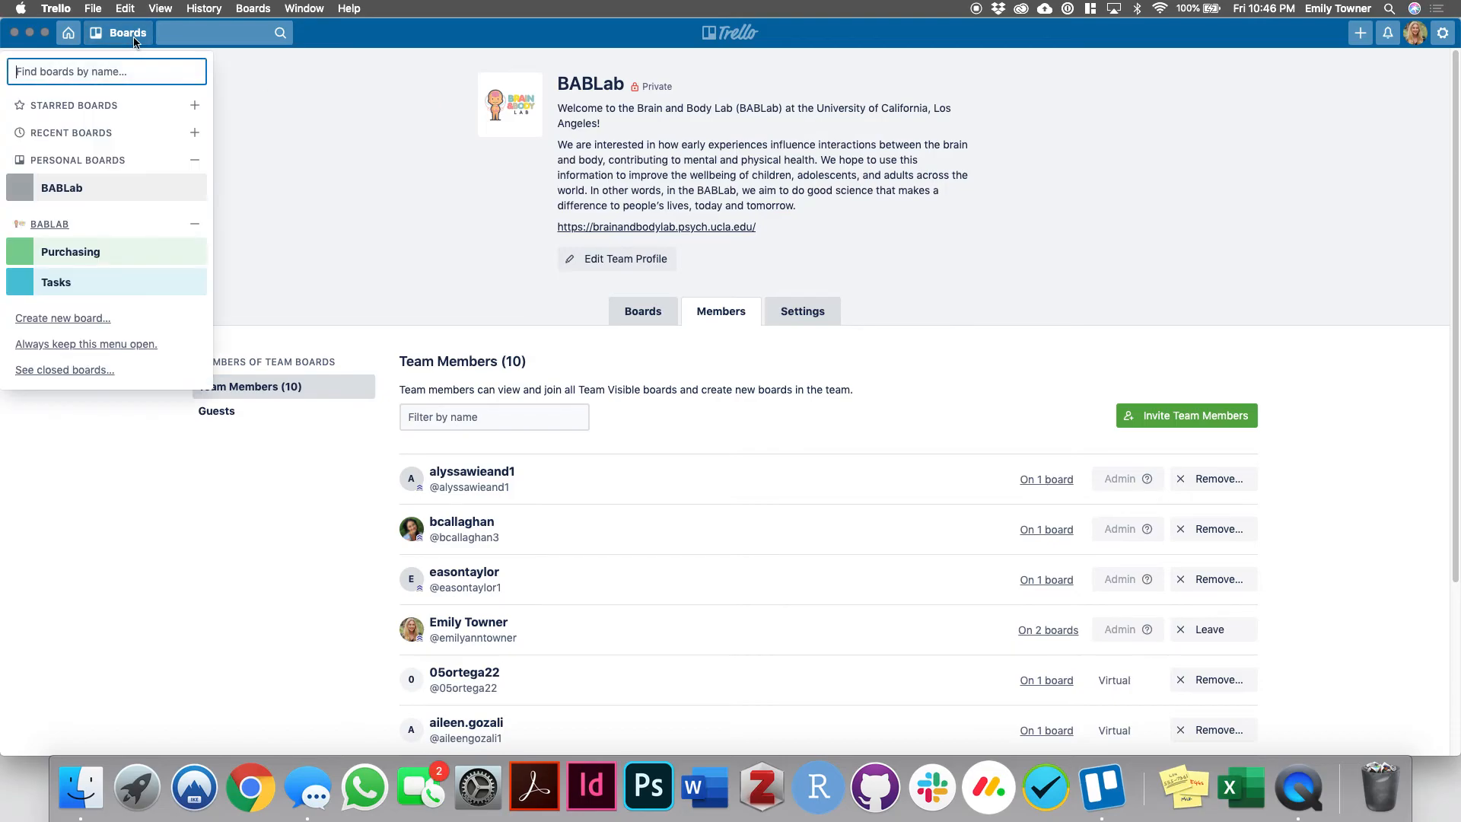
left_click(63, 196)
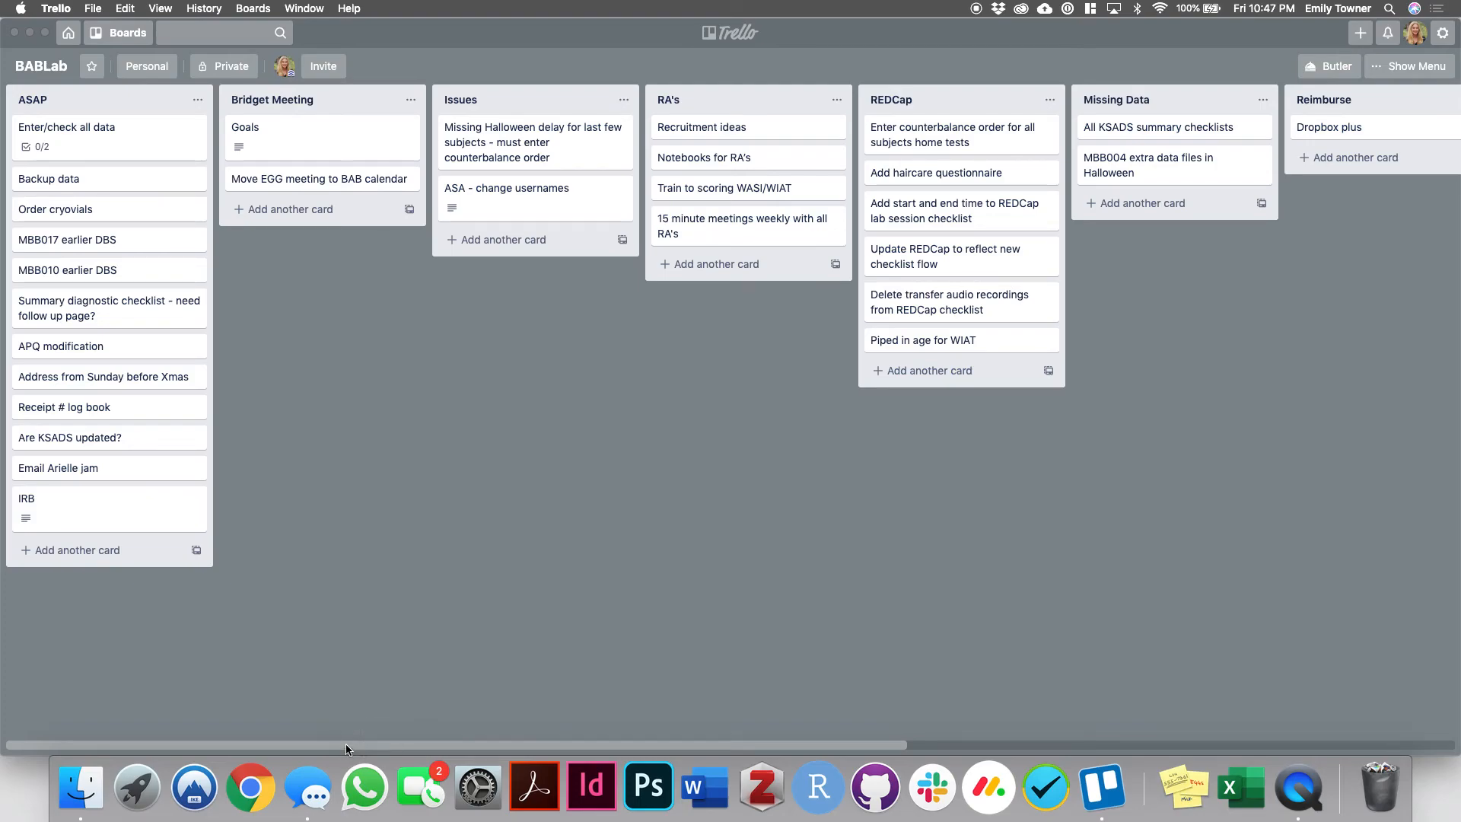
left_click_drag(344, 744, 236, 696)
left_click_drag(529, 735, 1143, 735)
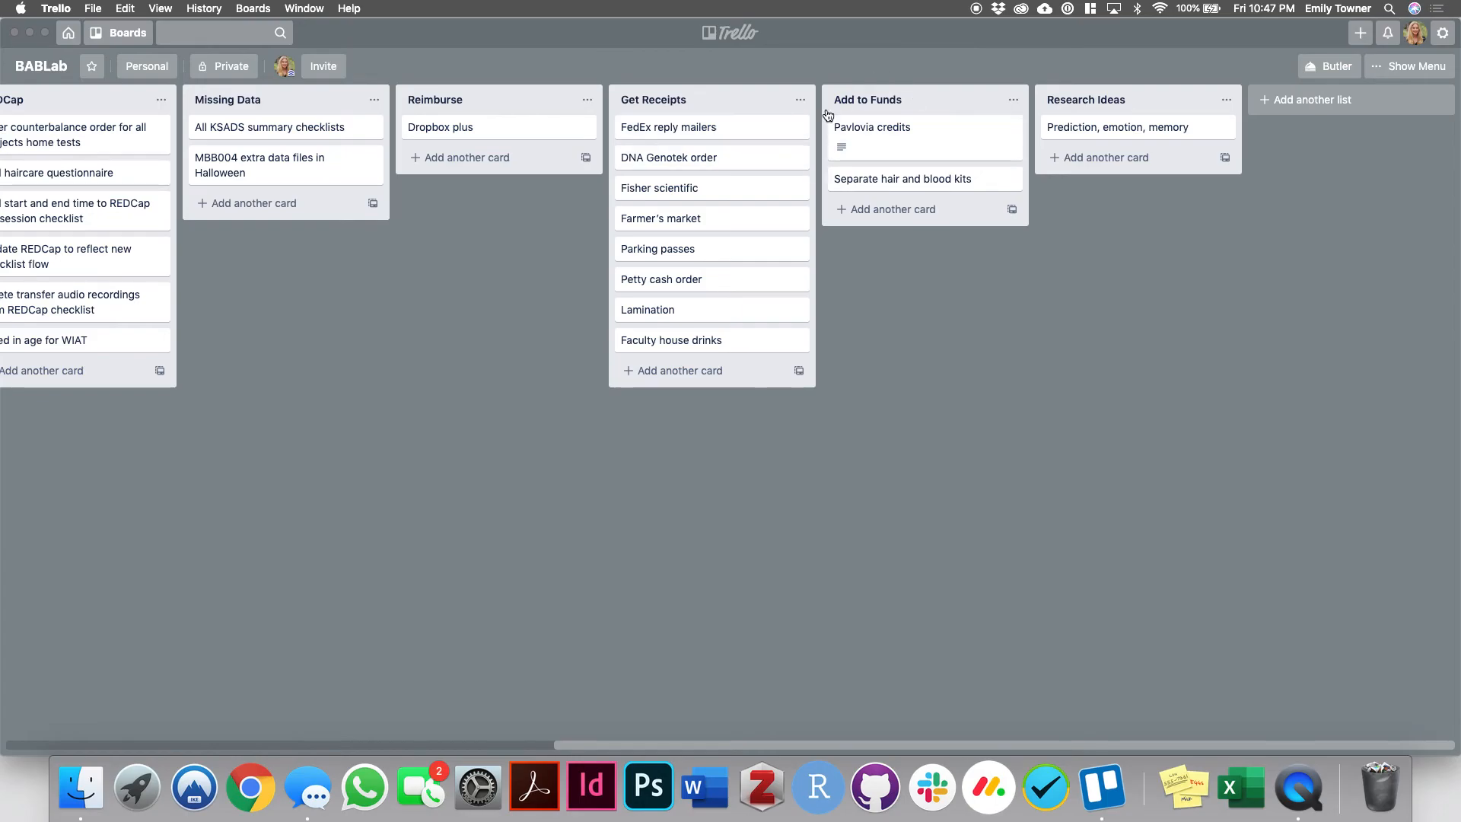
left_click_drag(682, 747, 79, 712)
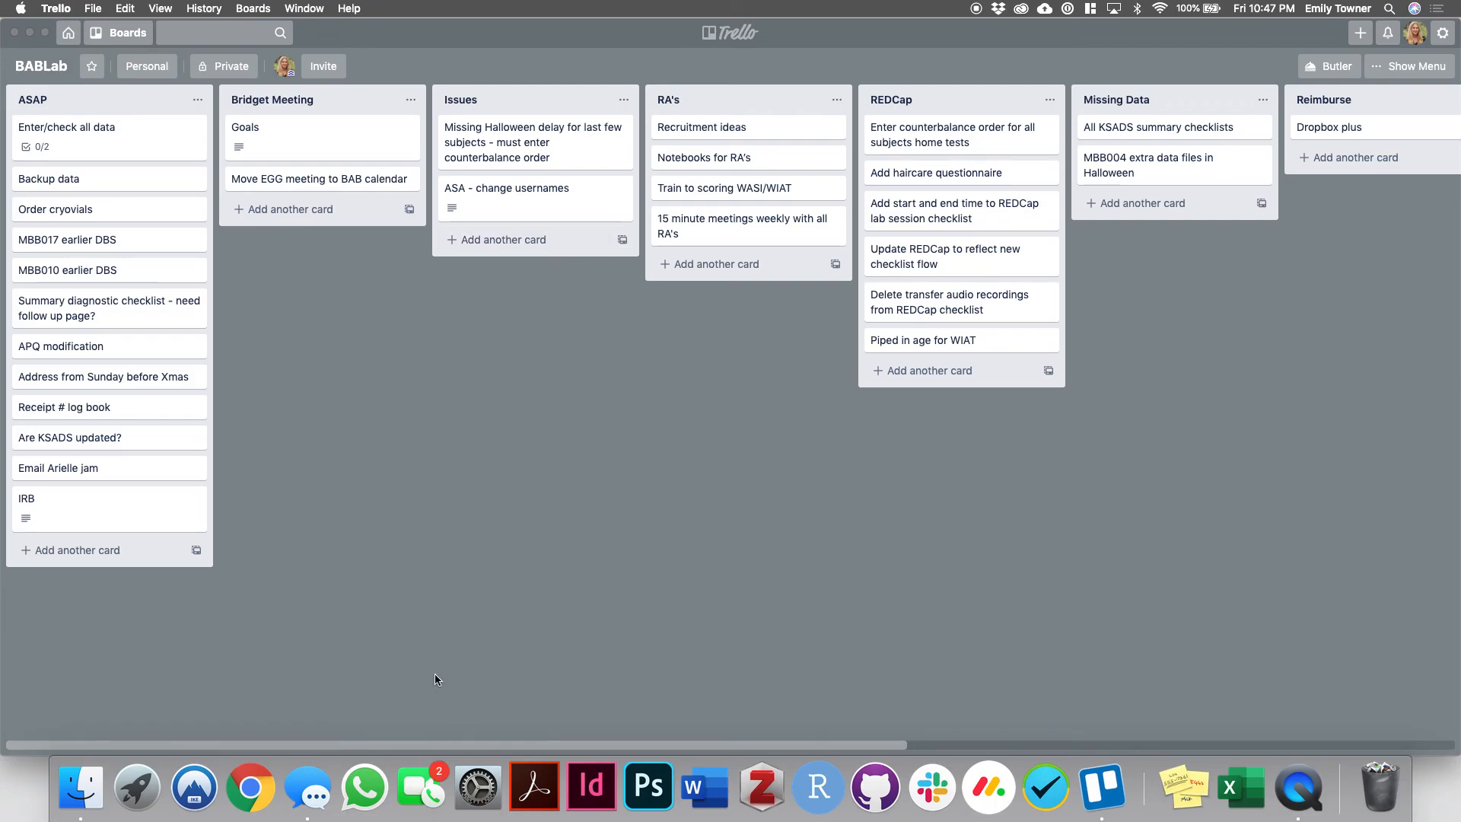
left_click_drag(436, 745, 107, 746)
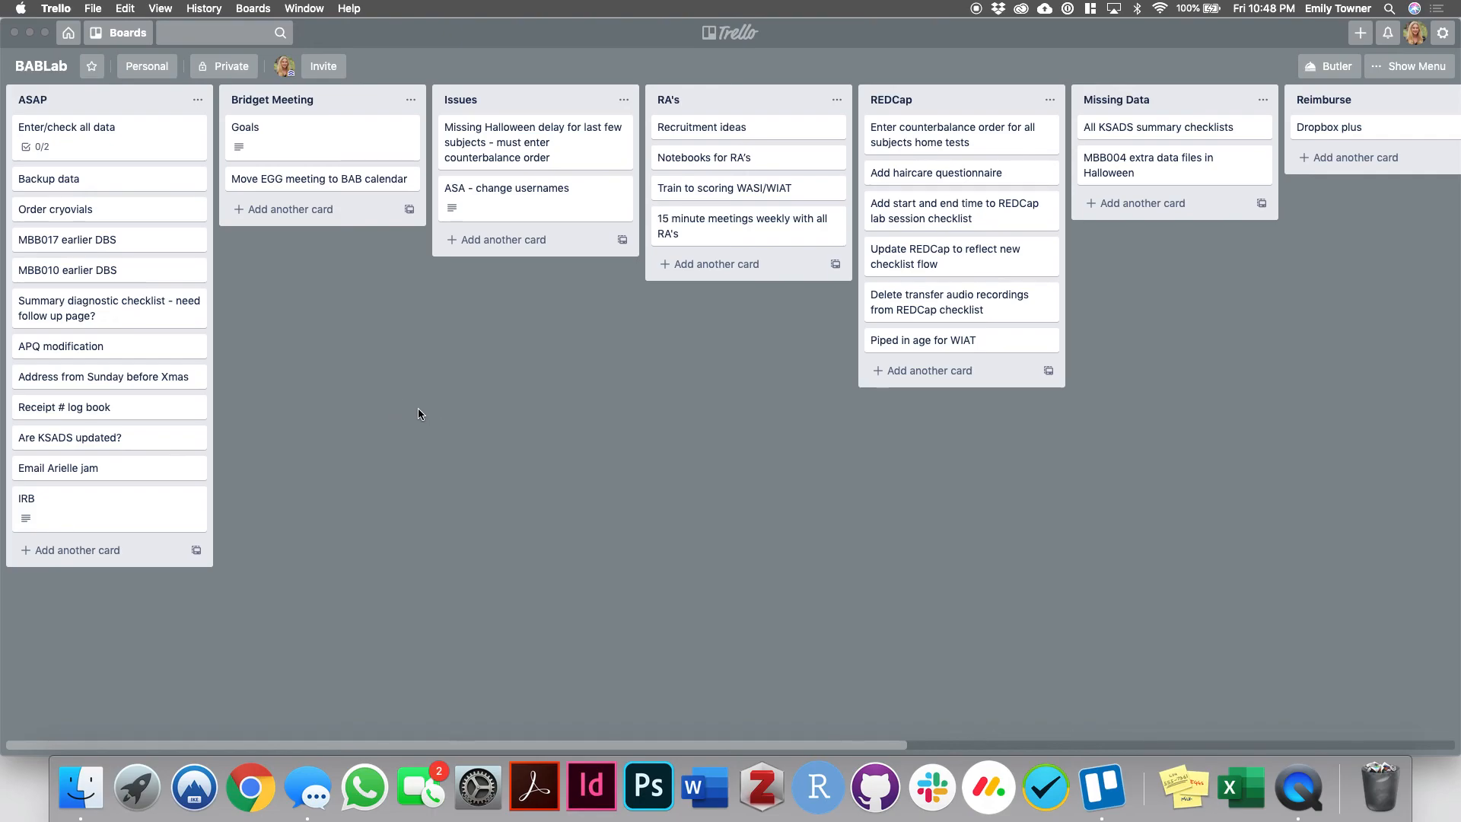
Set the Order cryovials card's move destination to the To Do list on the Tasks board, and close the card without moving it.
left_click(111, 214)
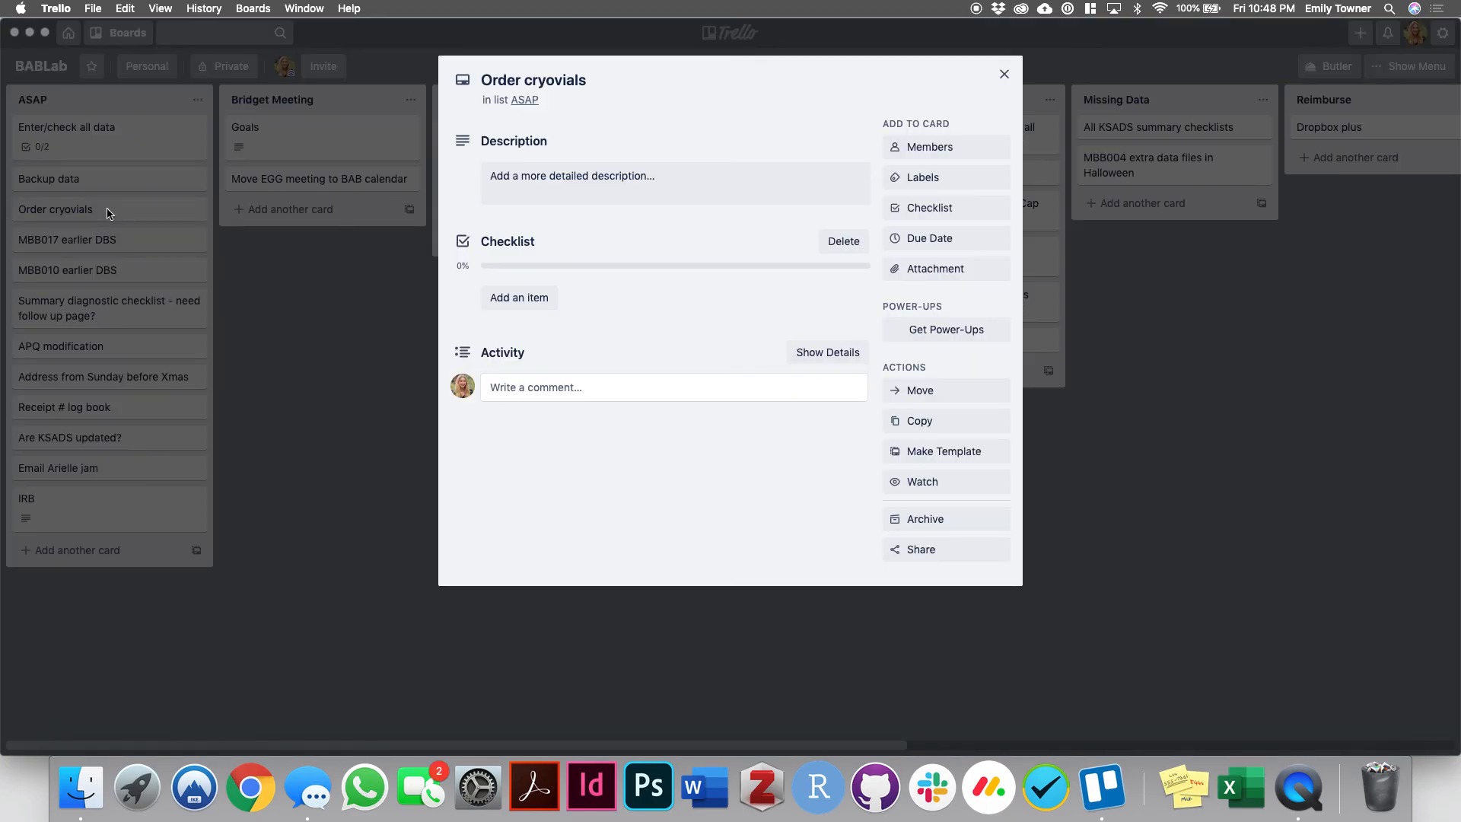
left_click(921, 394)
left_click(933, 493)
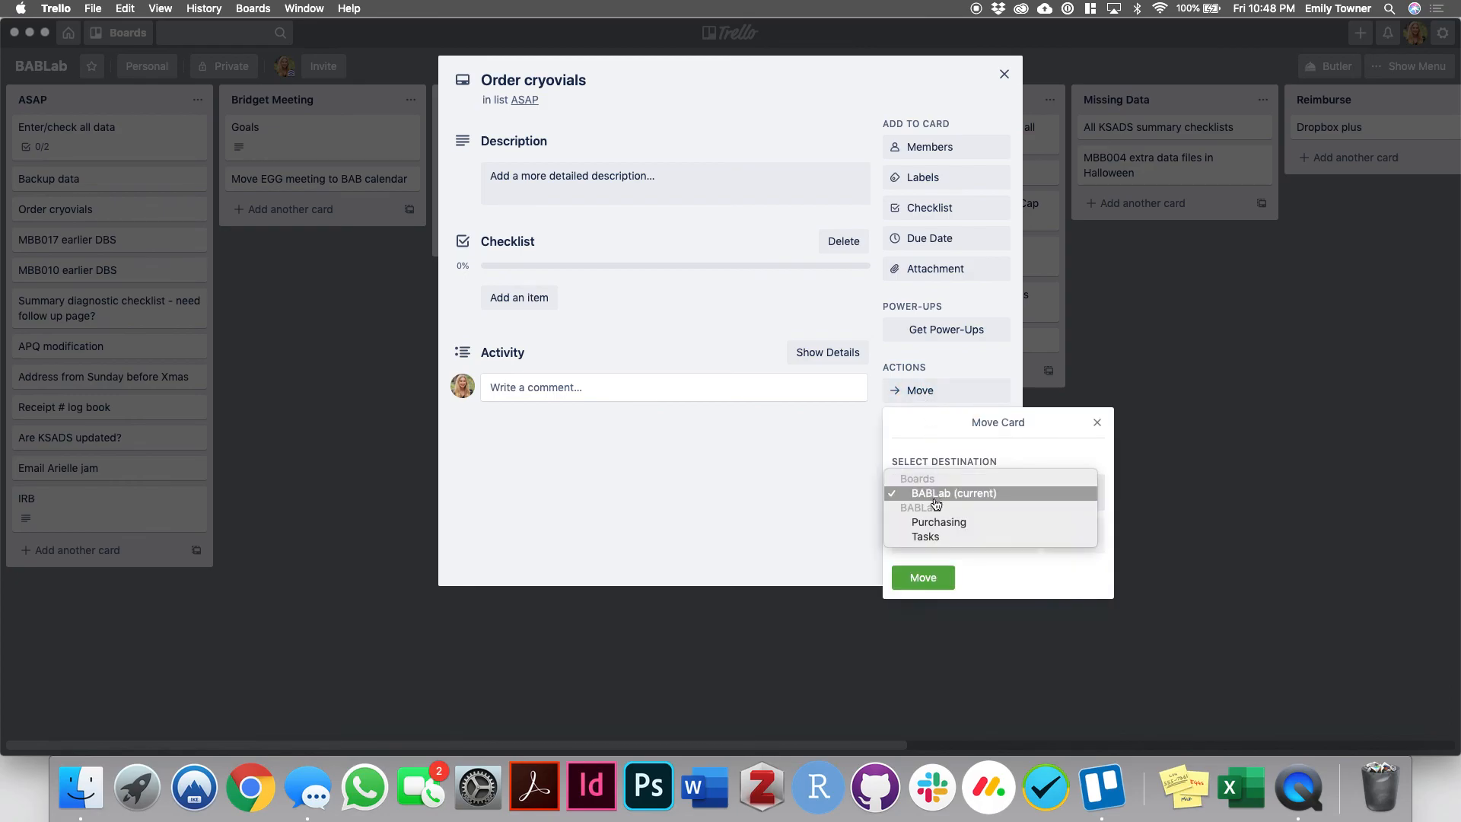
left_click(931, 538)
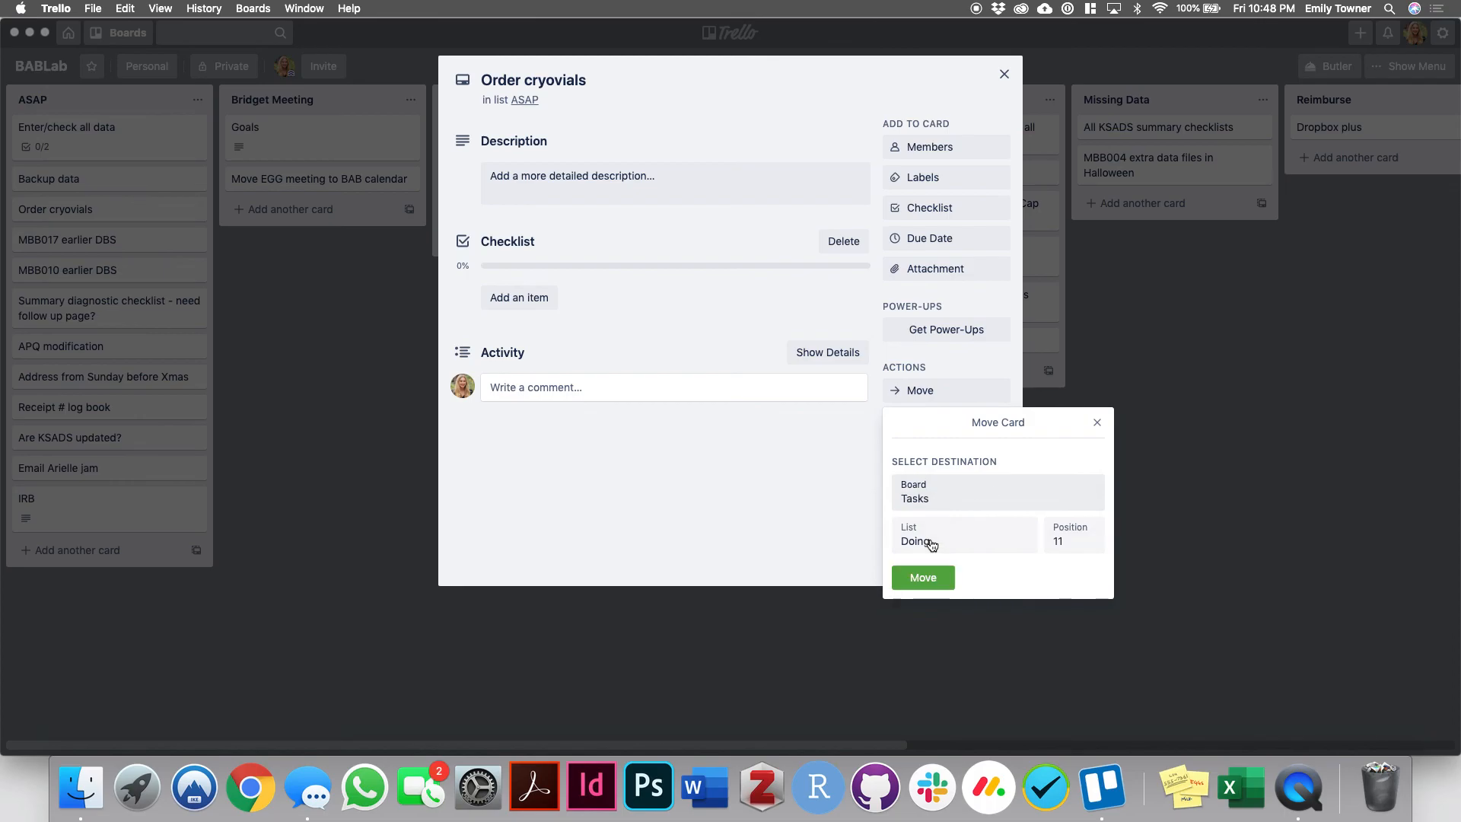
left_click(932, 544)
left_click(926, 551)
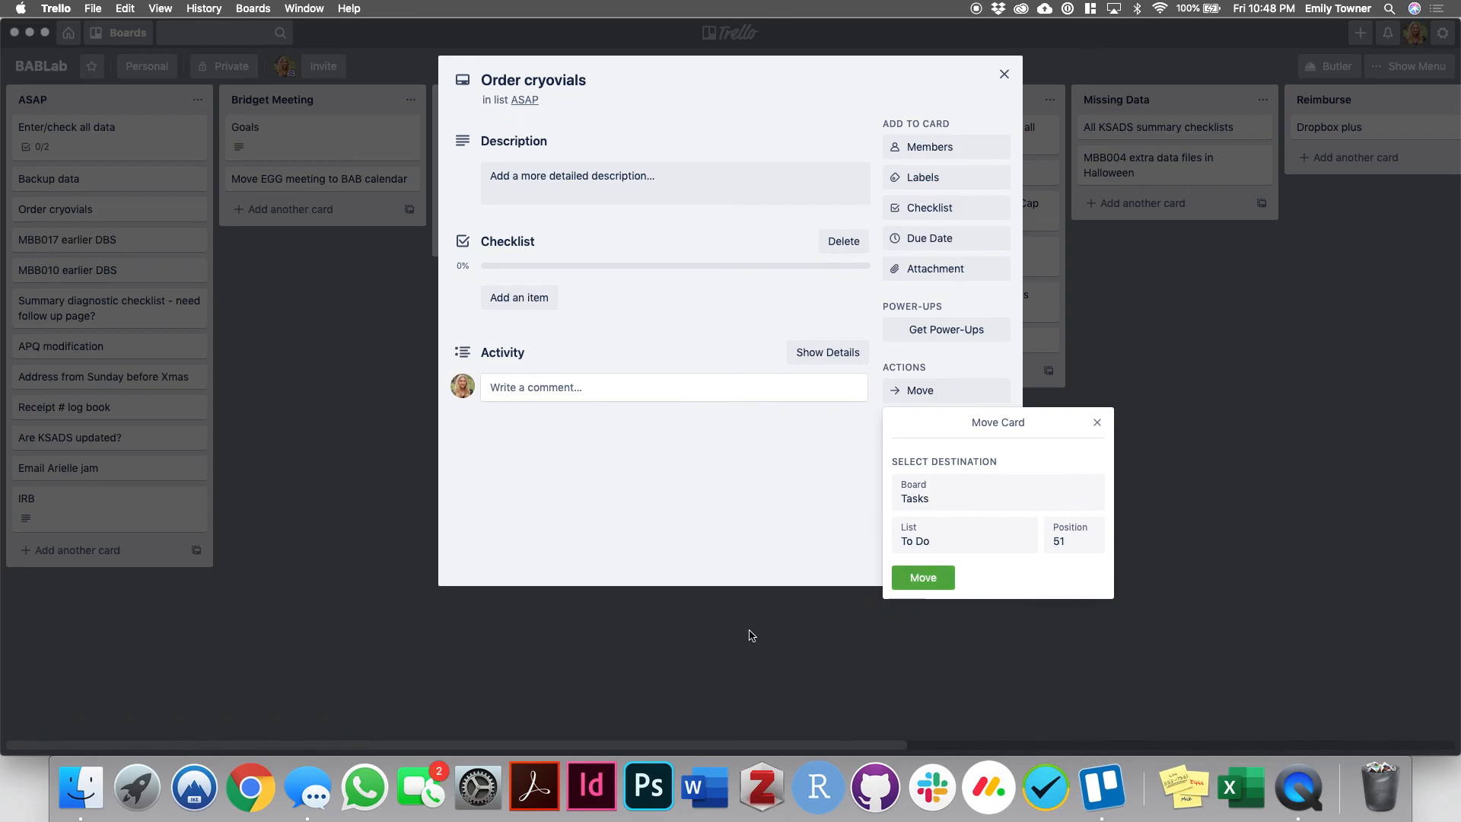
left_click(790, 669)
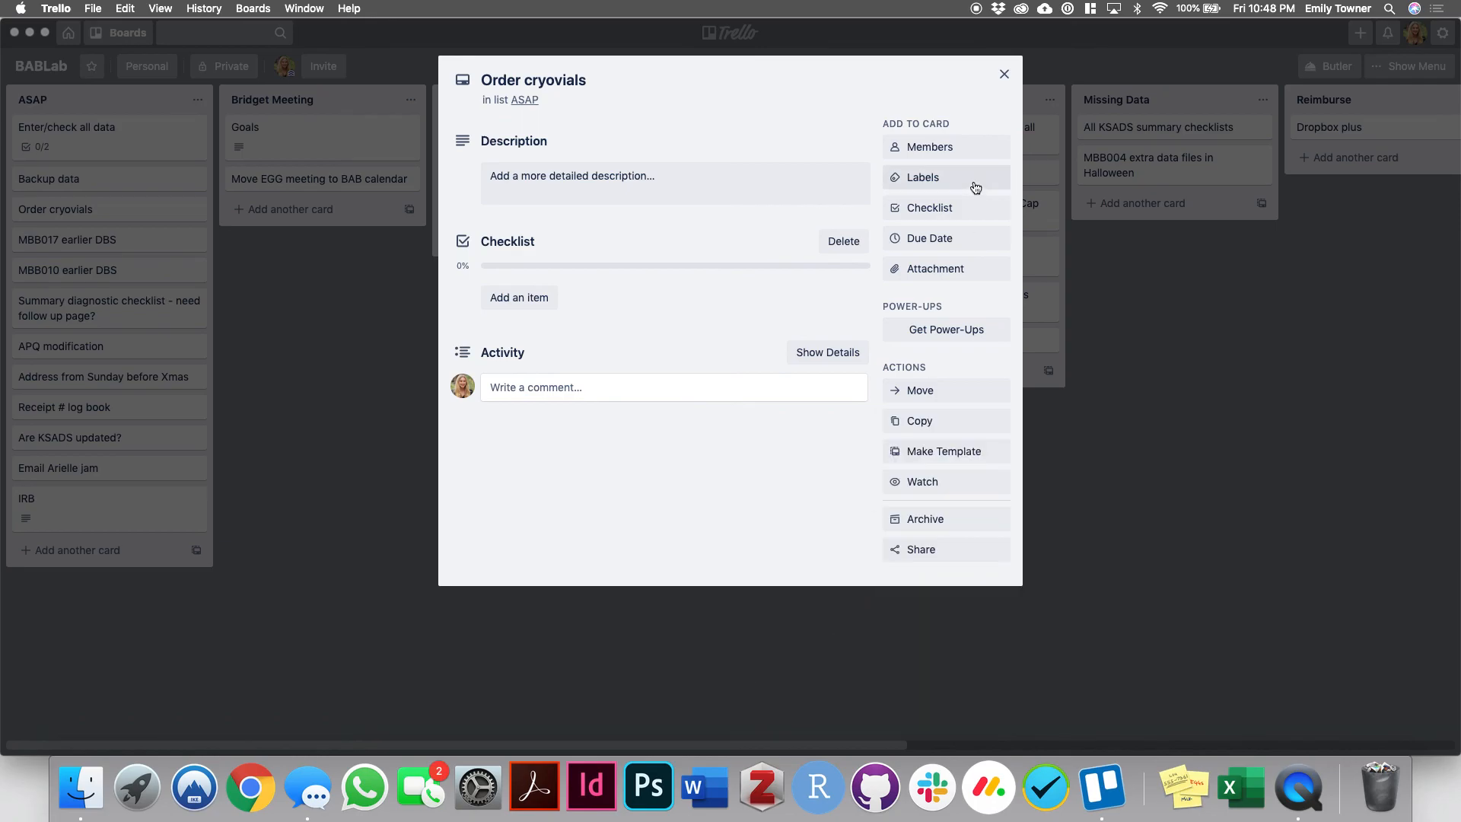
left_click(1004, 74)
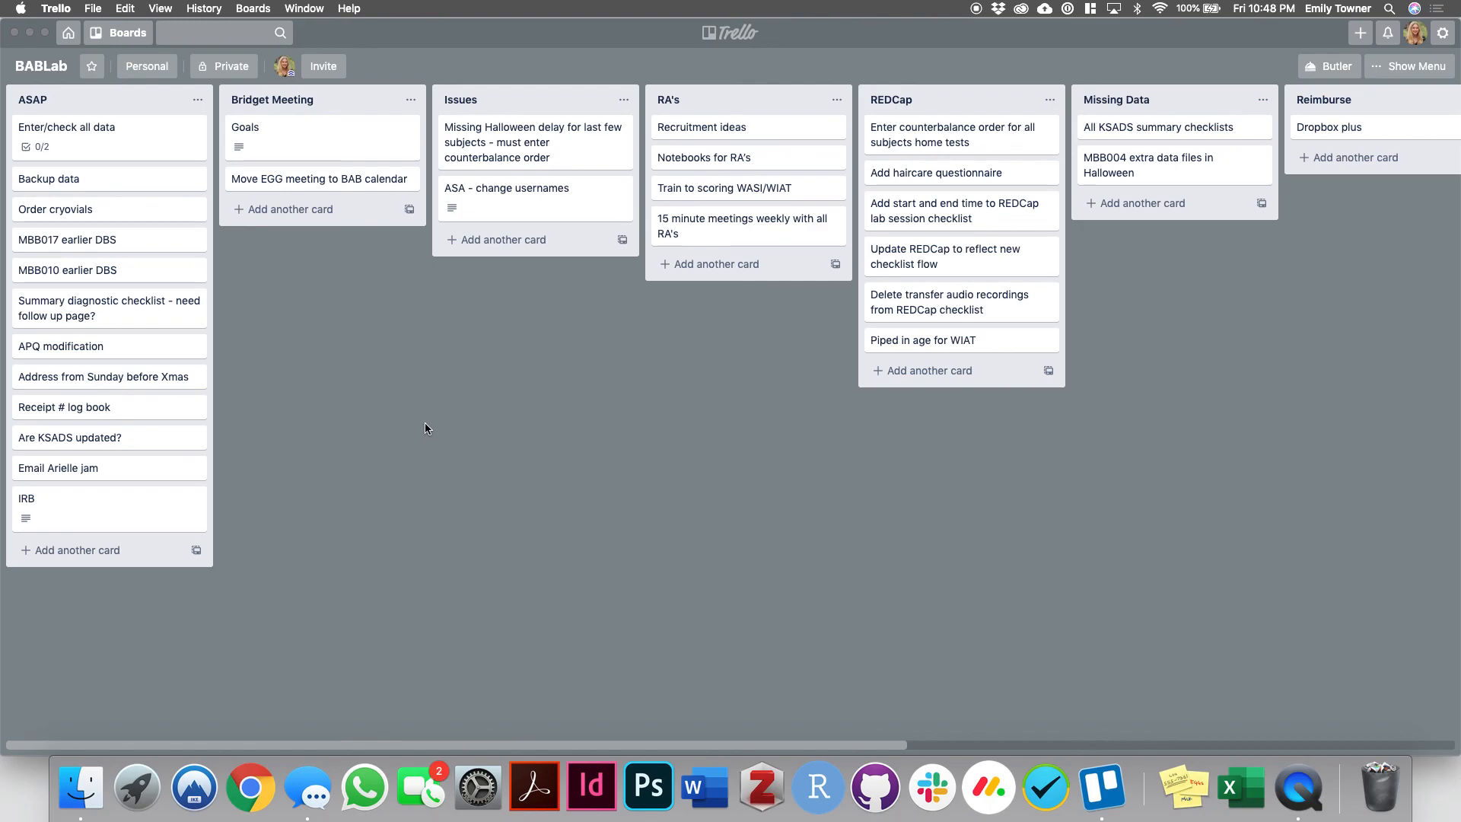
Examine the Goals card's description and the Dropbox plus card's comment field, closing each card without changes.
left_click(356, 136)
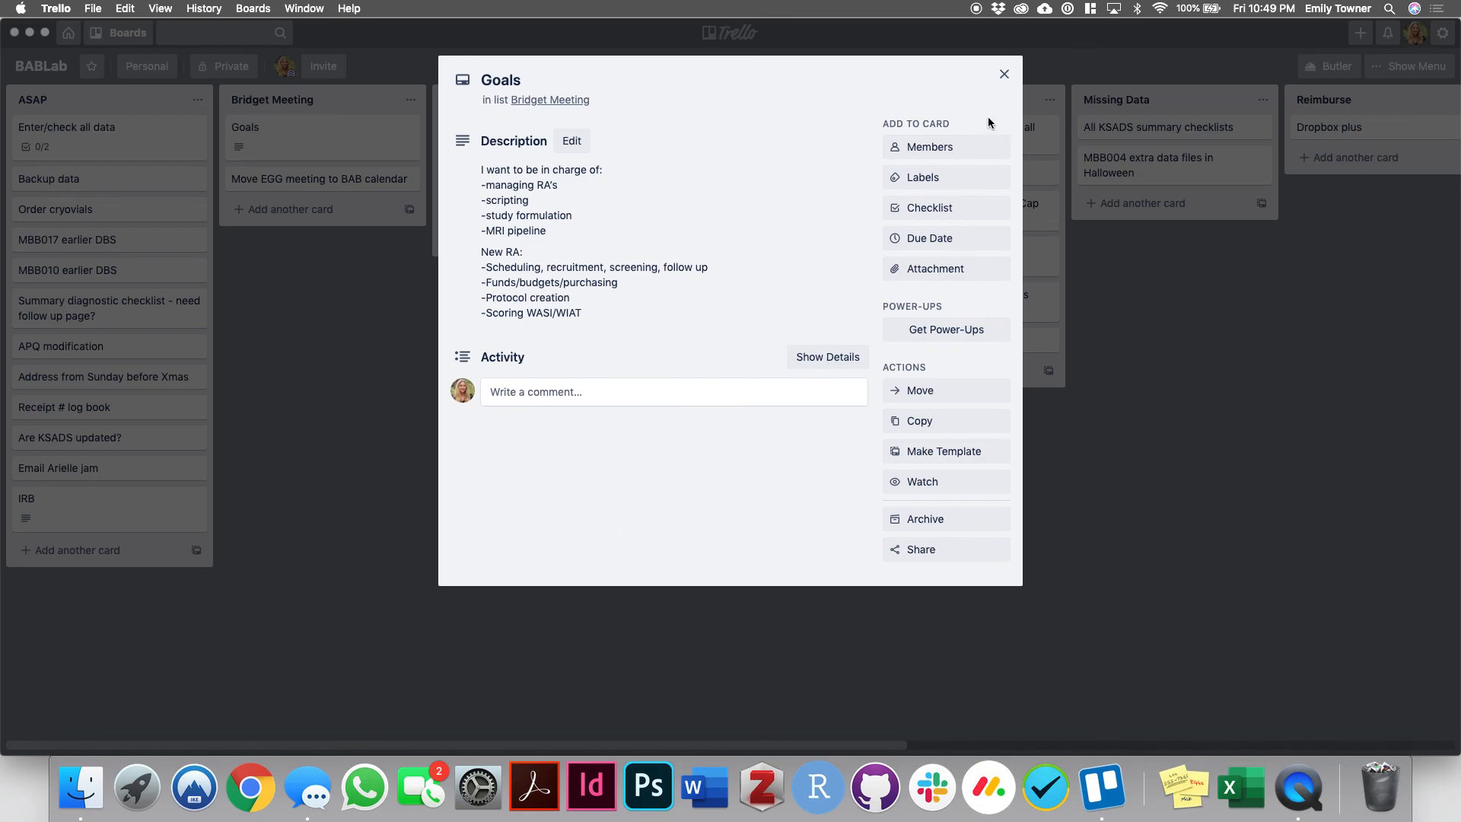
left_click(1005, 74)
left_click(1402, 136)
left_click(560, 275)
left_click(596, 355)
left_click(511, 282)
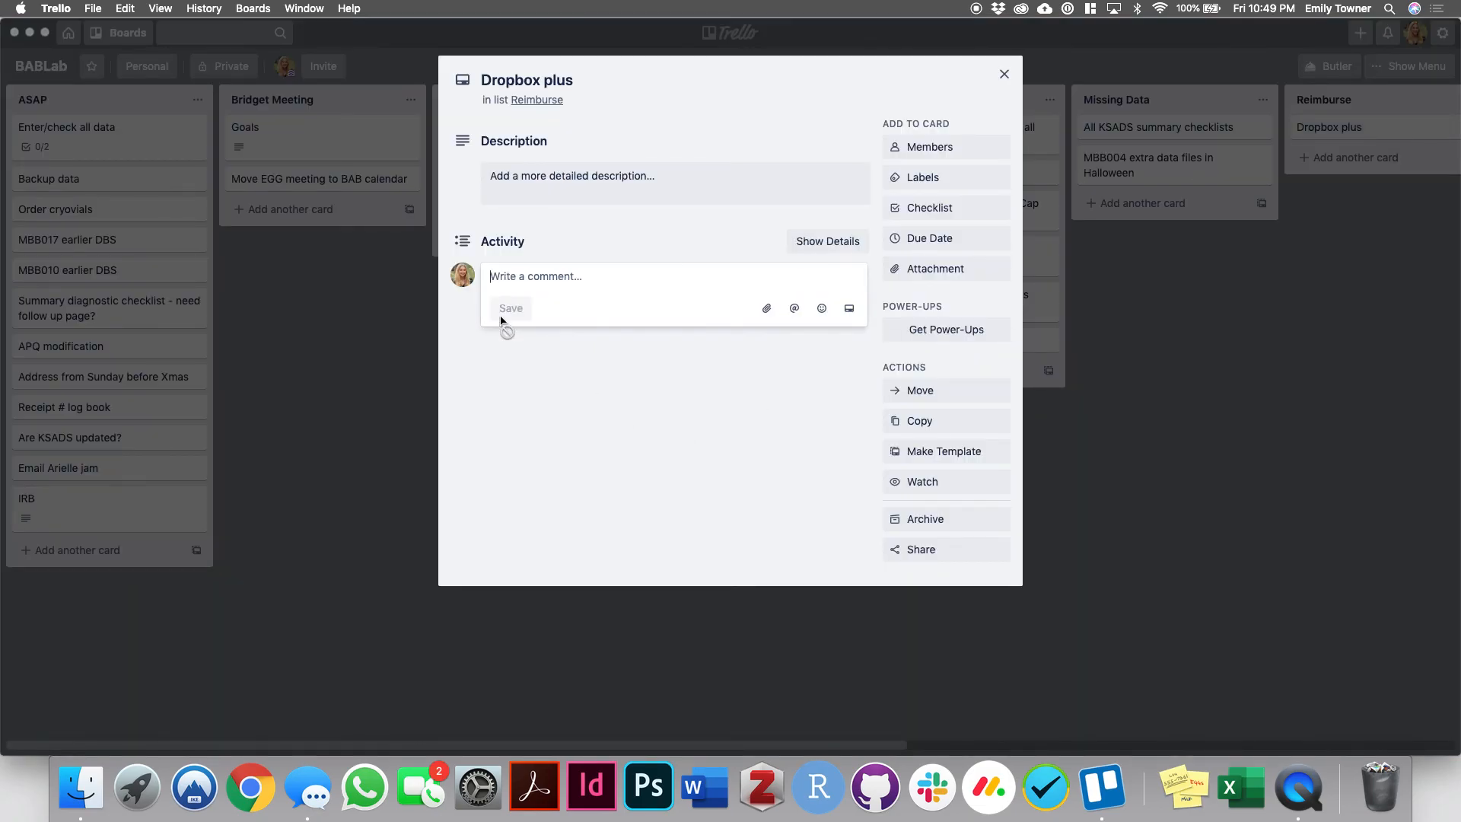
left_click(907, 76)
left_click(1004, 74)
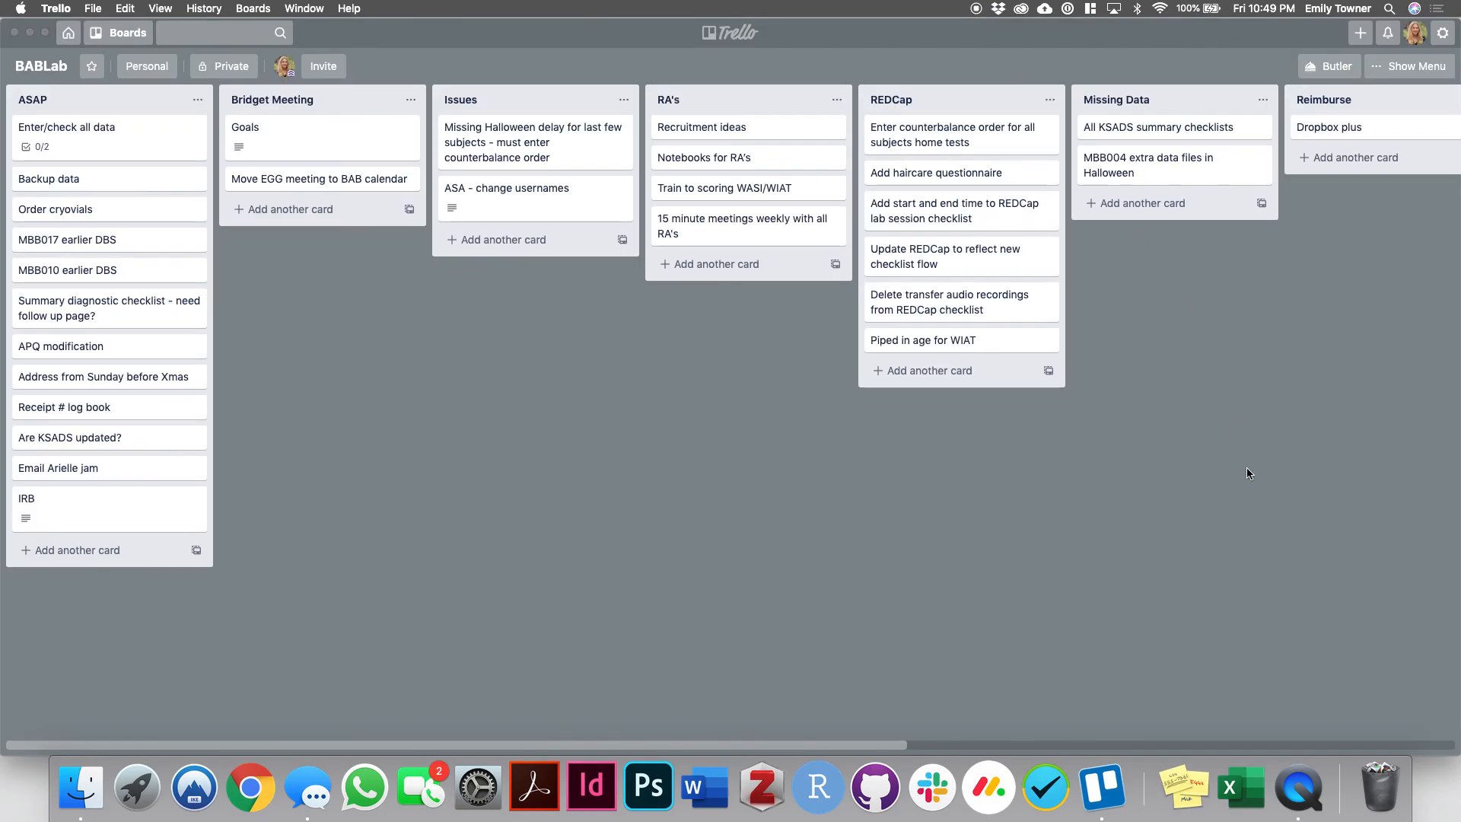